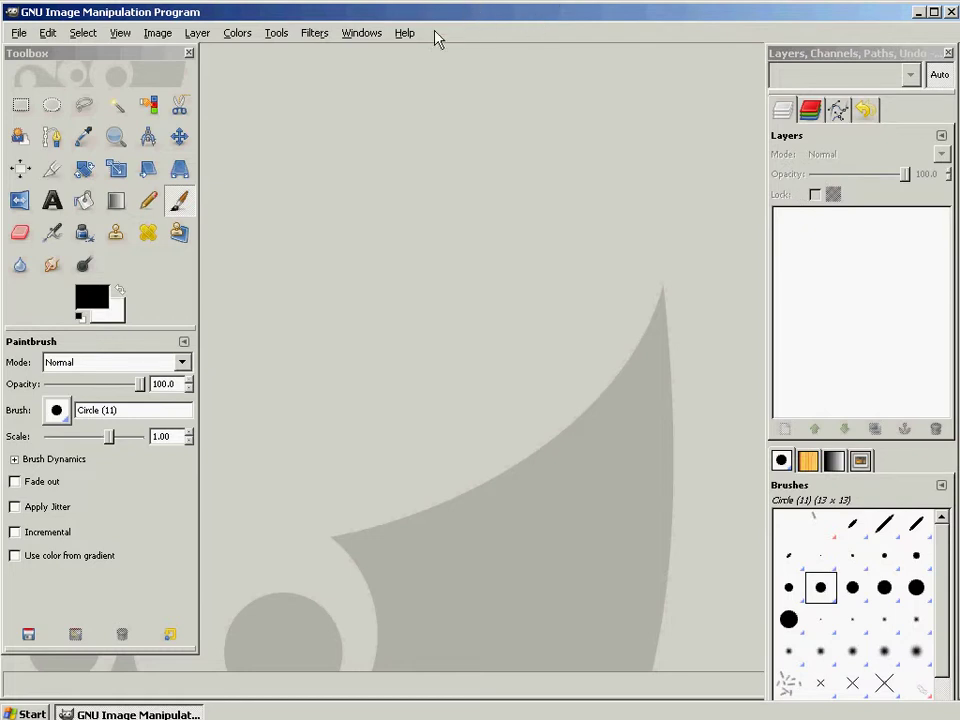
Open GIMP's File menu to reach the command for starting a new image
{"action": "left_click", "coordinate": [20, 32]}
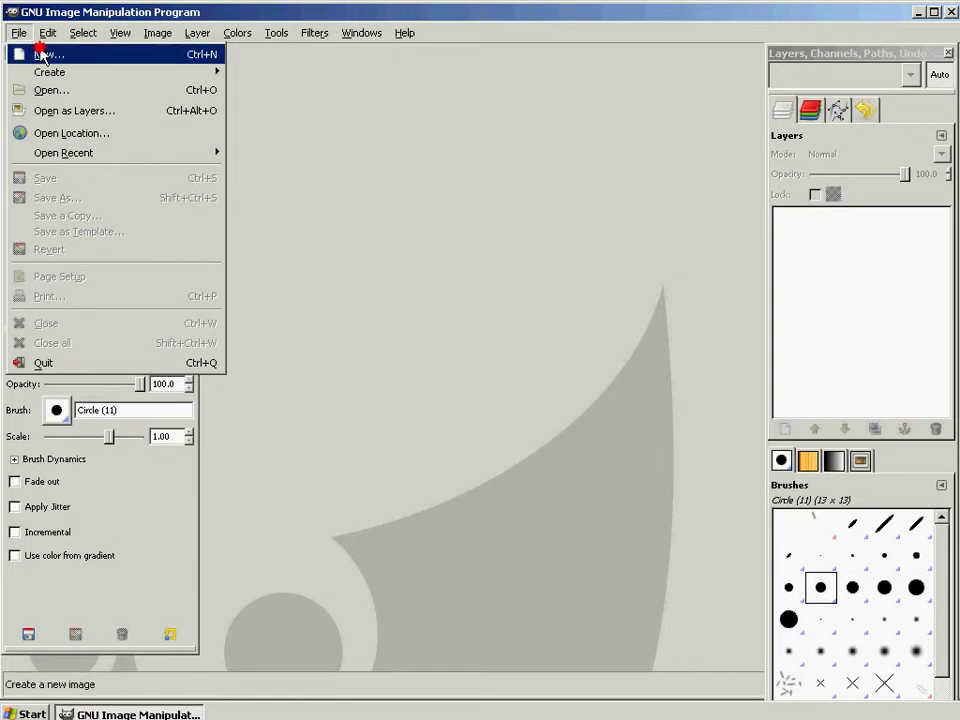
Create a new 480x360 image filled with transparency
{"action": "left_click", "coordinate": [32, 54]}
{"action": "left_click_drag", "start_coordinate": [630, 211], "coordinate": [473, 160]}
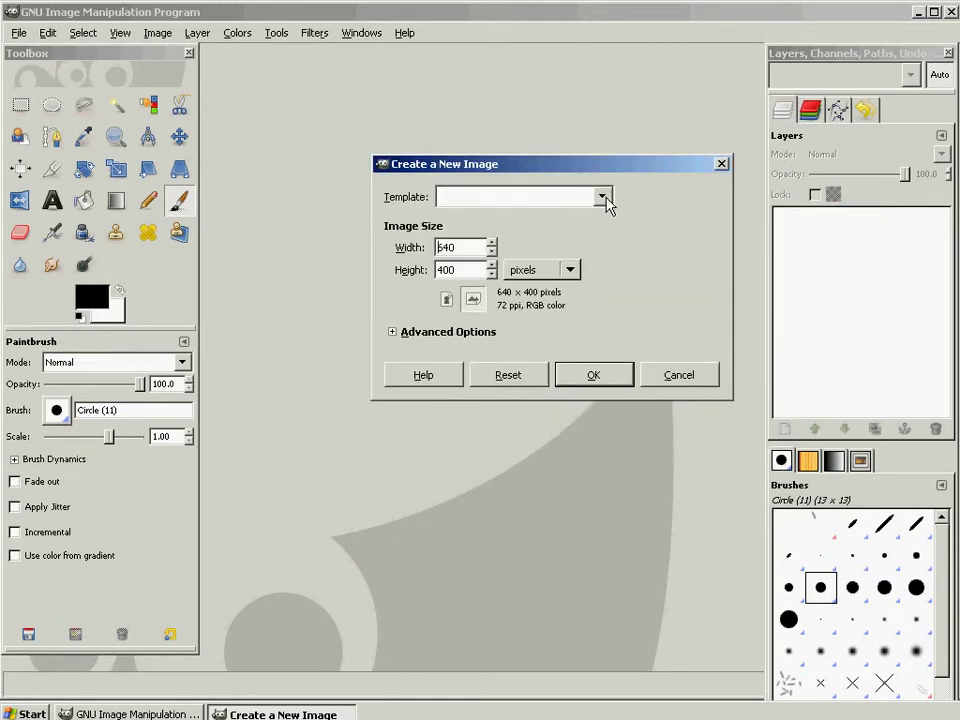
{"action": "left_click", "coordinate": [603, 197]}
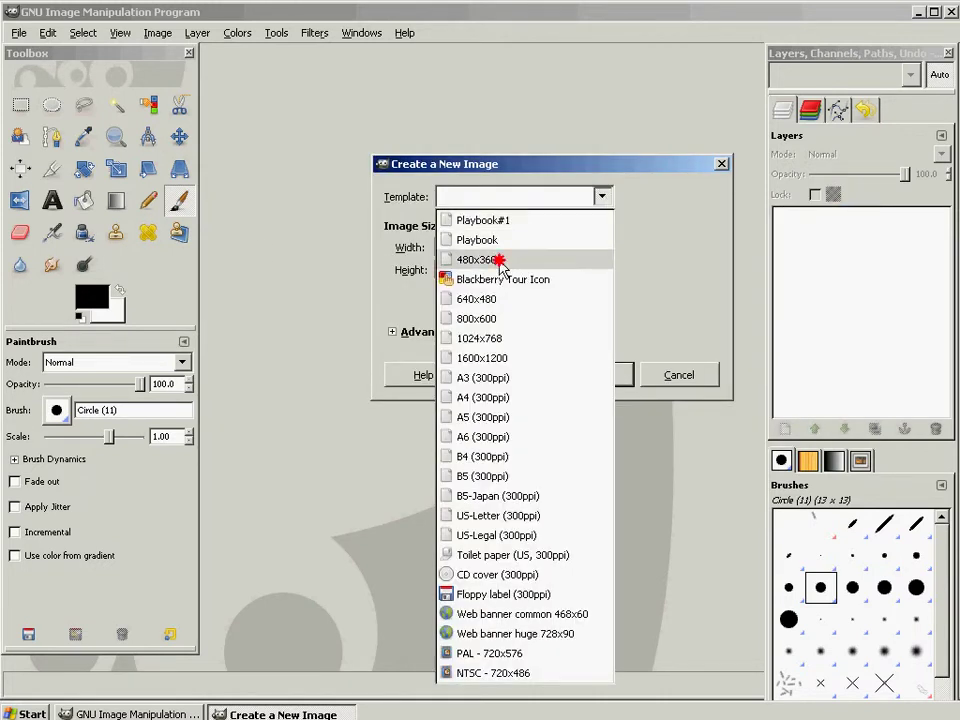
{"action": "left_click", "coordinate": [458, 260]}
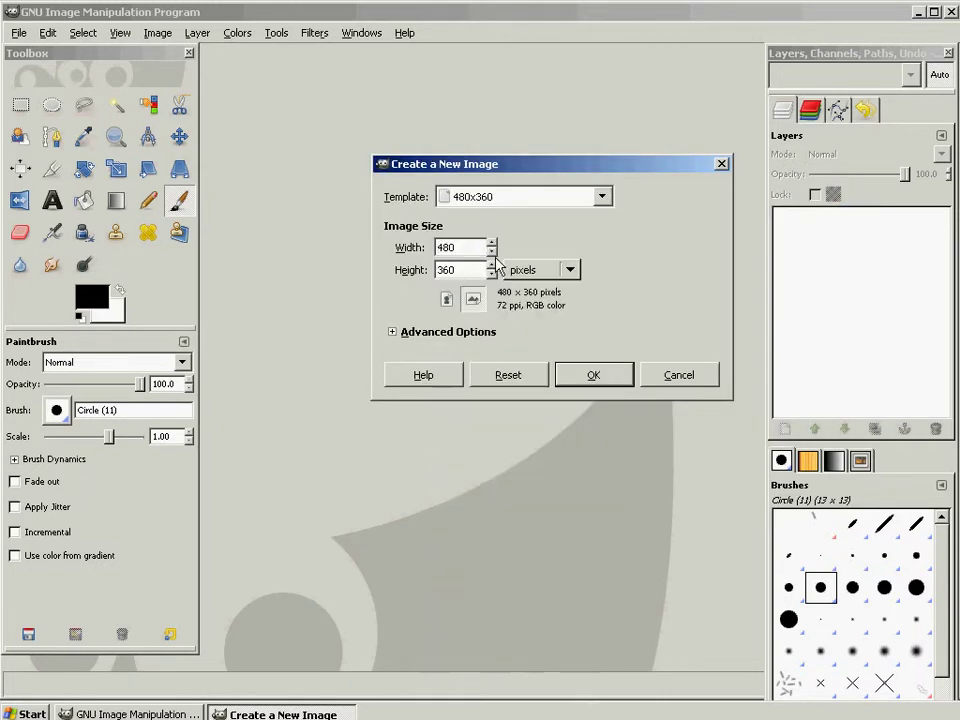
{"action": "left_click", "coordinate": [392, 332]}
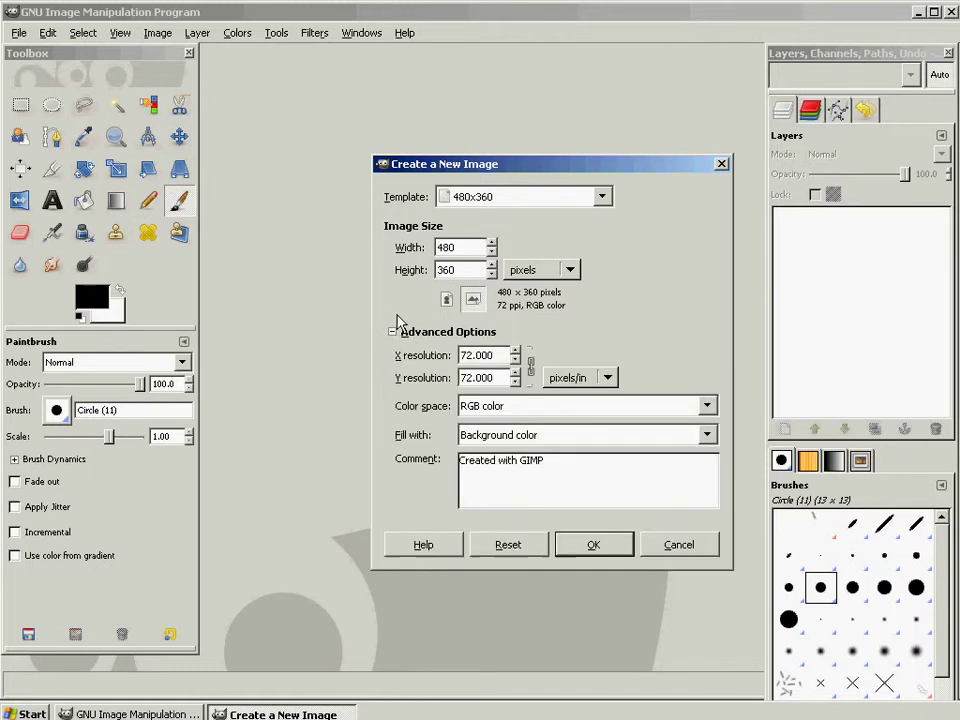
{"action": "left_click", "coordinate": [706, 435]}
{"action": "left_click", "coordinate": [497, 515]}
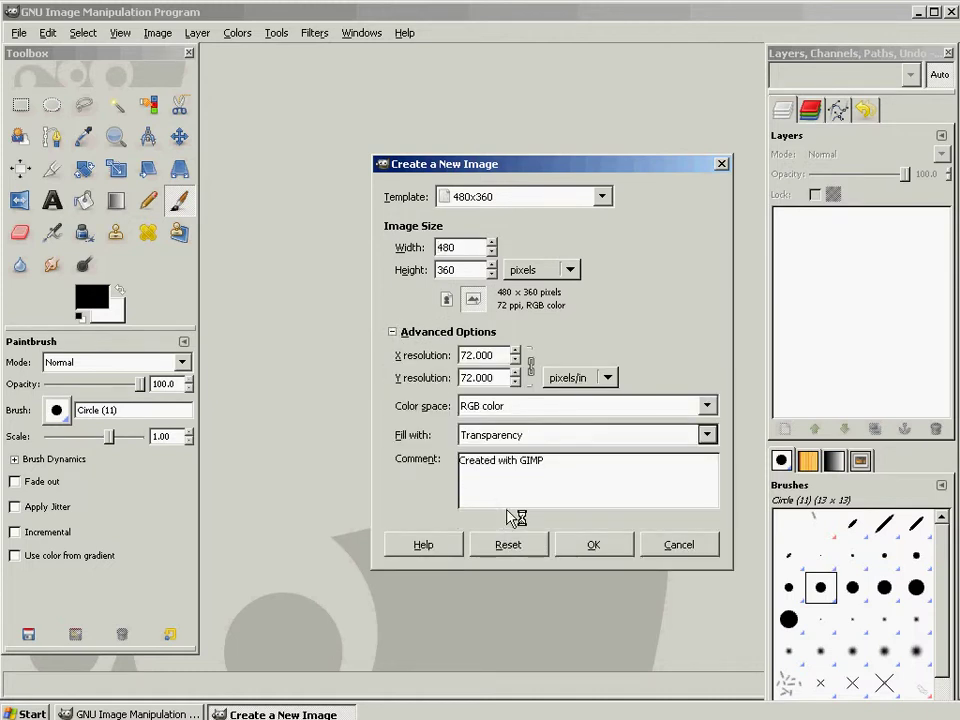
{"action": "left_click", "coordinate": [593, 544]}
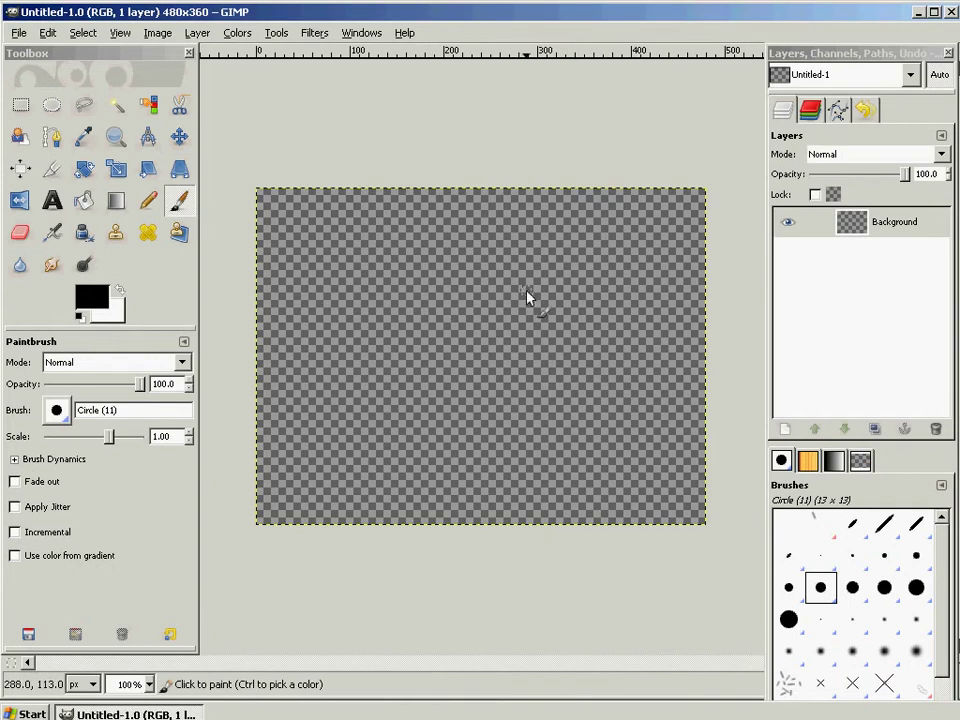
Show the grid over the canvas and pick the Ellipse Select tool
{"action": "left_click", "coordinate": [346, 36]}
{"action": "mouse_move", "coordinate": [219, 36]}
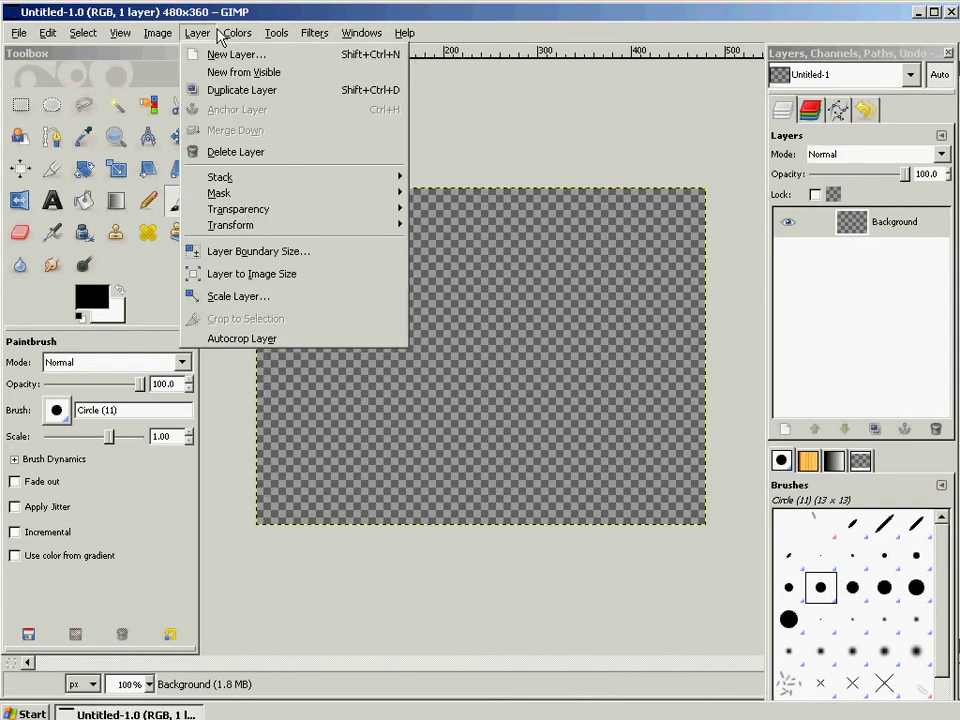
{"action": "mouse_move", "coordinate": [121, 35]}
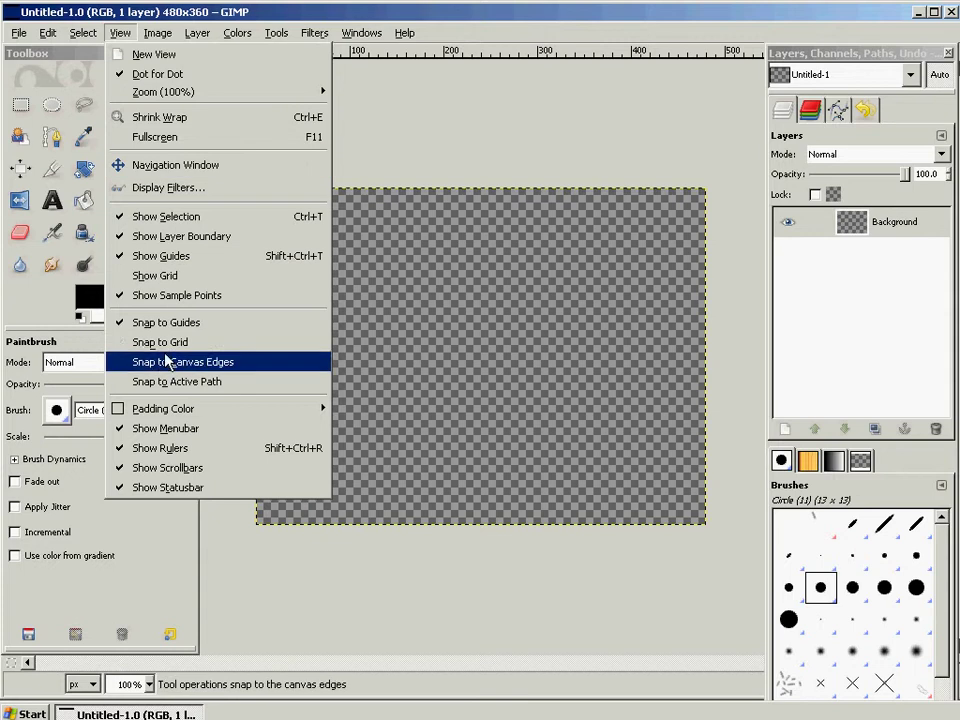
{"action": "left_click", "coordinate": [168, 275]}
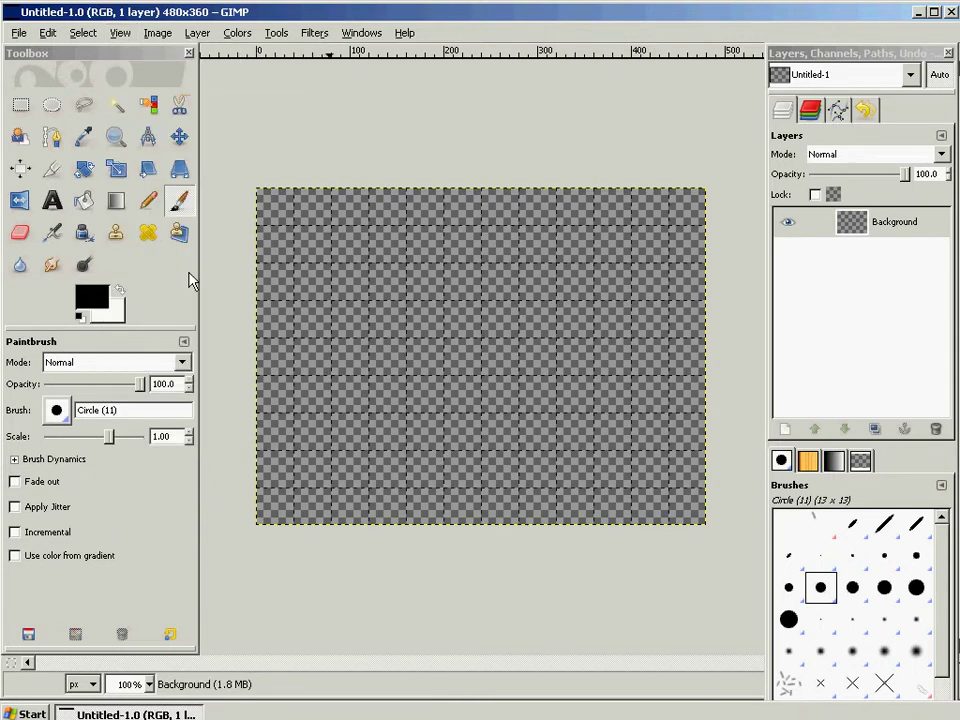
{"action": "left_click", "coordinate": [53, 108]}
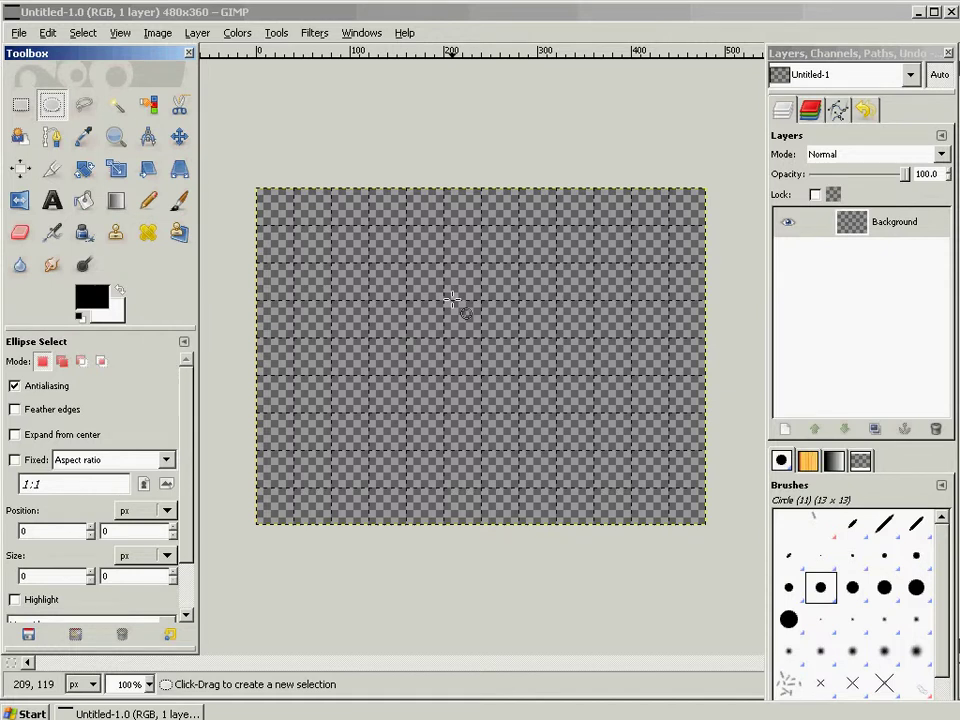
Draw an elliptical selection and set its size to 80×80 px
{"action": "left_click_drag", "start_coordinate": [435, 285], "coordinate": [551, 406]}
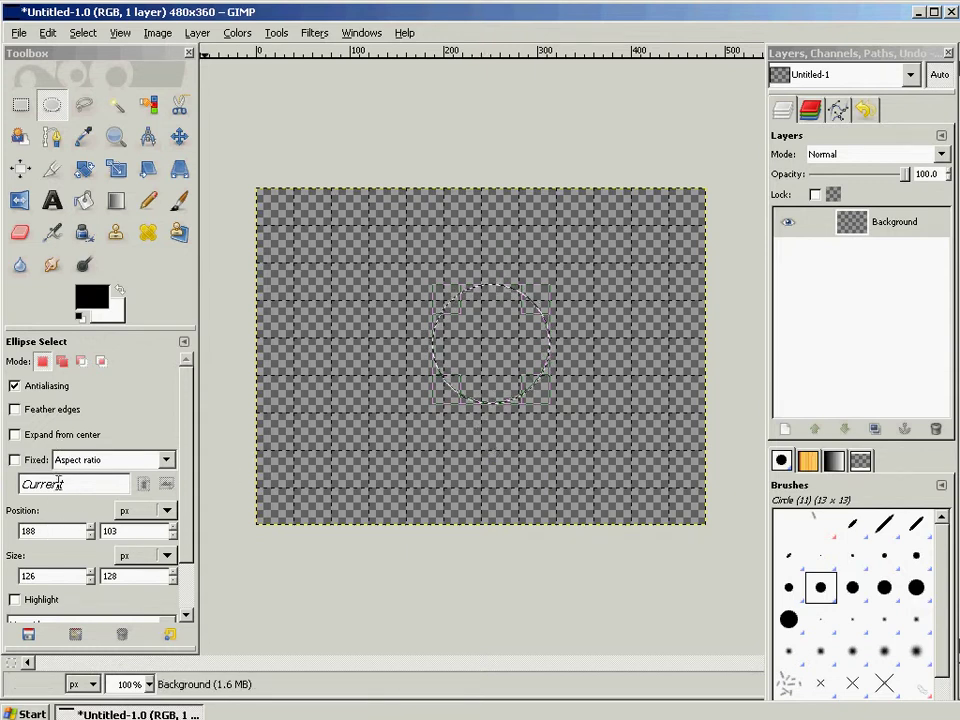
{"action": "double_click", "coordinate": [57, 569]}
{"action": "type", "text": "80"}
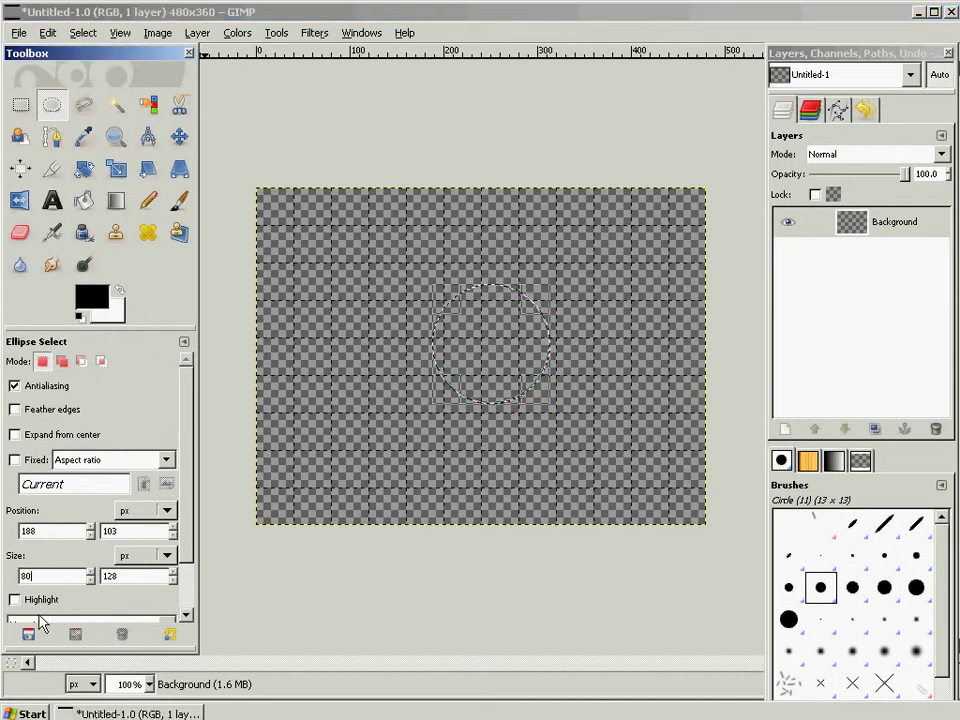
{"action": "key", "text": "Tab"}
{"action": "type", "text": "80"}
{"action": "key", "text": "Tab"}
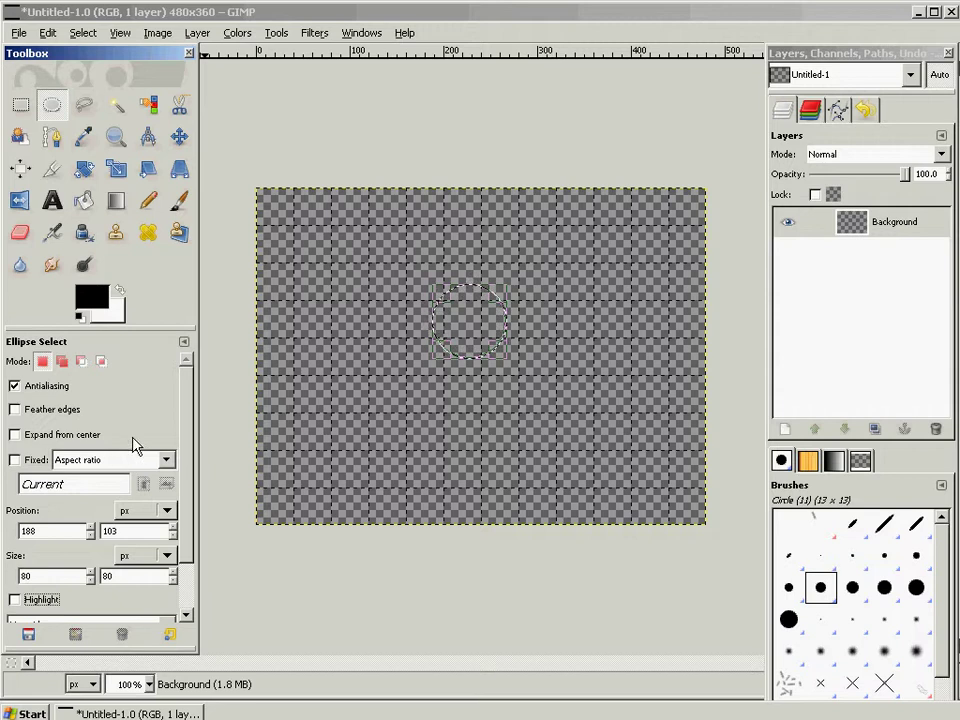
Position the circle at 240,180, toggling Expand from center on and back off
{"action": "left_click_drag", "start_coordinate": [38, 531], "coordinate": [8, 530]}
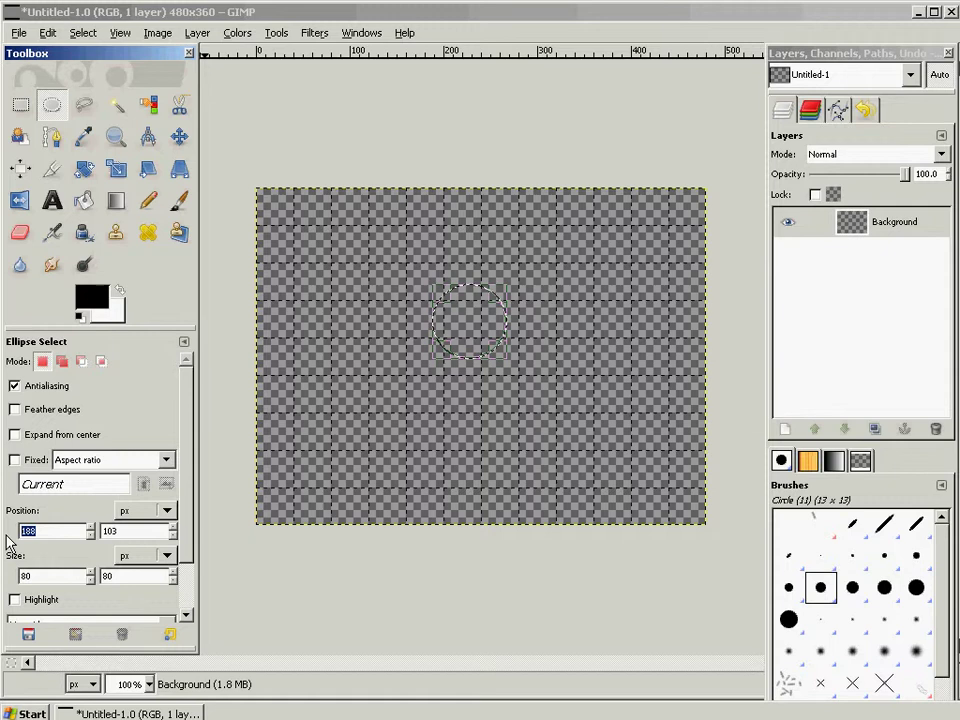
{"action": "type", "text": "240"}
{"action": "key", "text": "Tab"}
{"action": "type", "text": "180"}
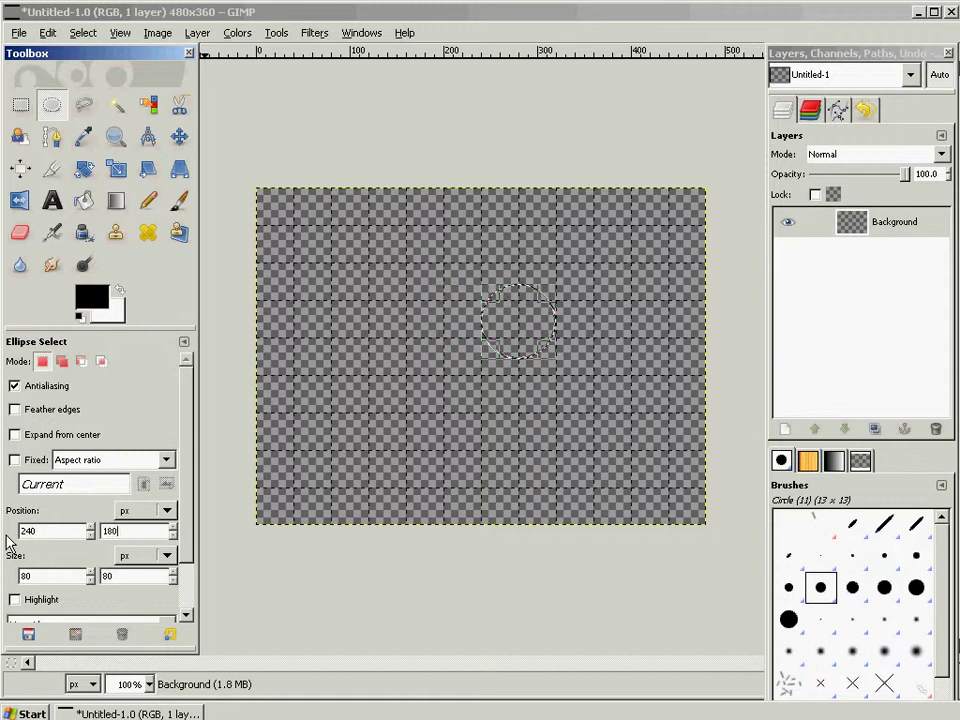
{"action": "key", "text": "Tab"}
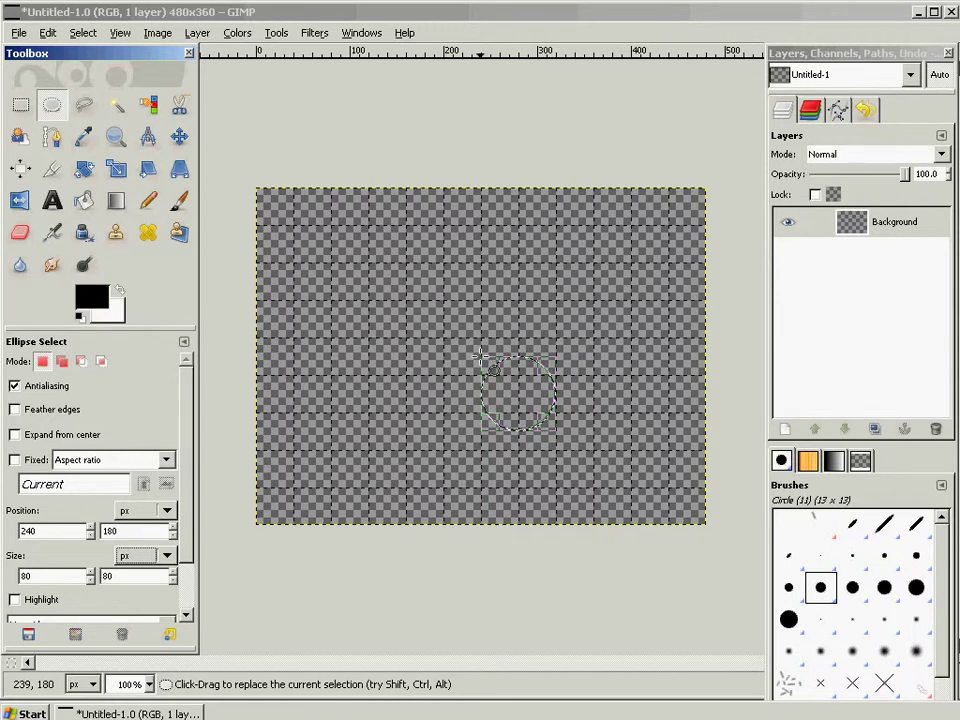
{"action": "left_click", "coordinate": [35, 440]}
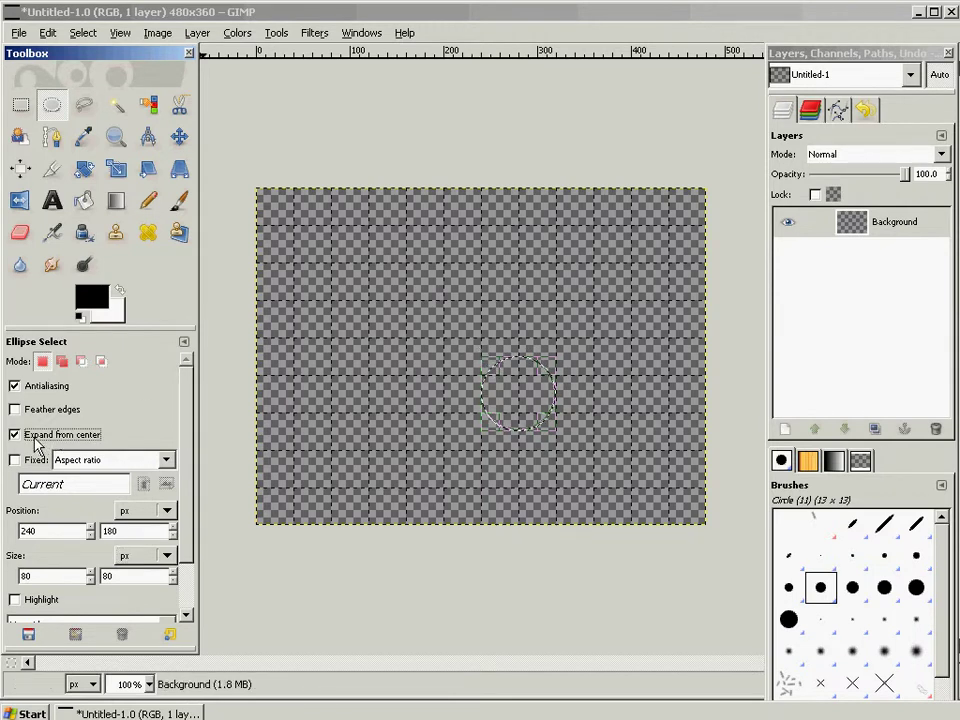
{"action": "left_click", "coordinate": [36, 442]}
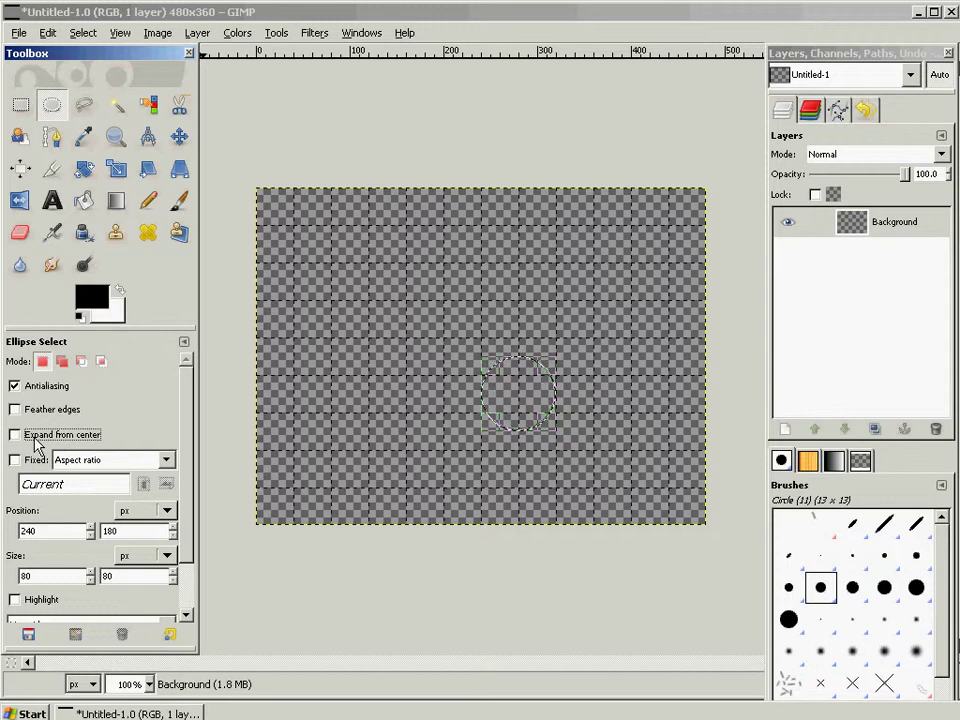
Move the 80×80 circle to position 200,140
{"action": "double_click", "coordinate": [46, 531]}
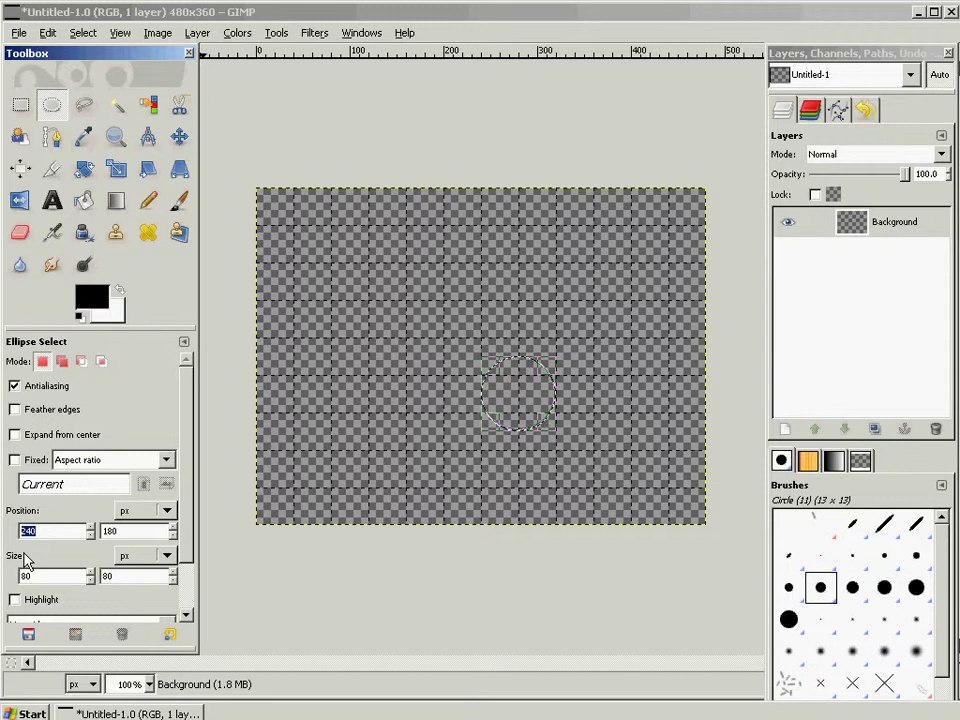
{"action": "type", "text": "200"}
{"action": "key", "text": "Tab"}
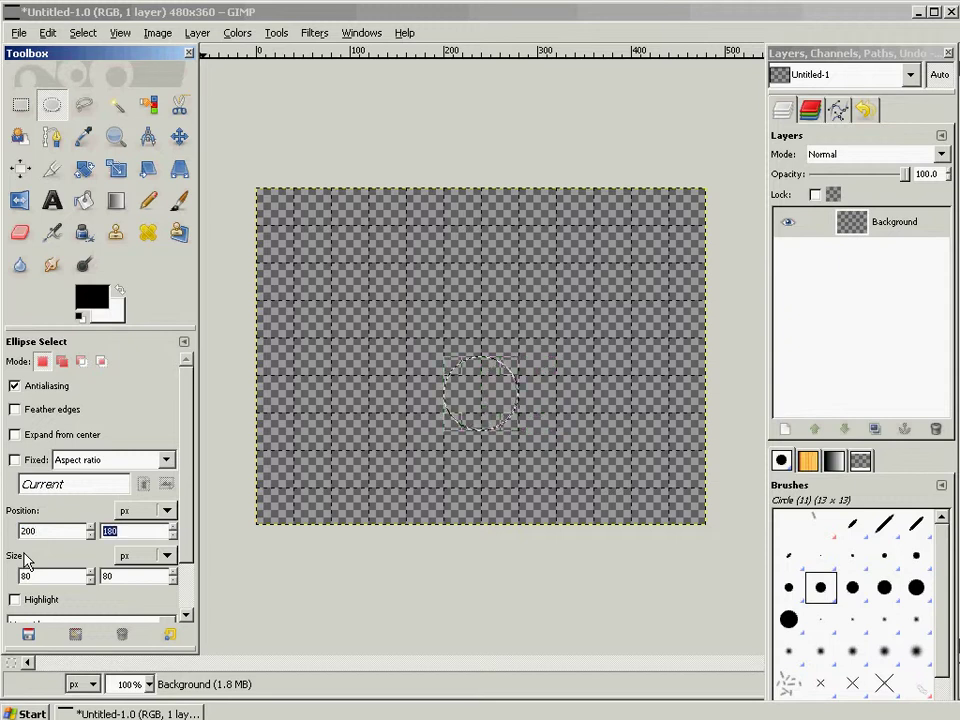
{"action": "type", "text": "40"}
{"action": "key", "text": "BackSpace"}
{"action": "key", "text": "BackSpace"}
{"action": "type", "text": "140"}
{"action": "key", "text": "Tab"}
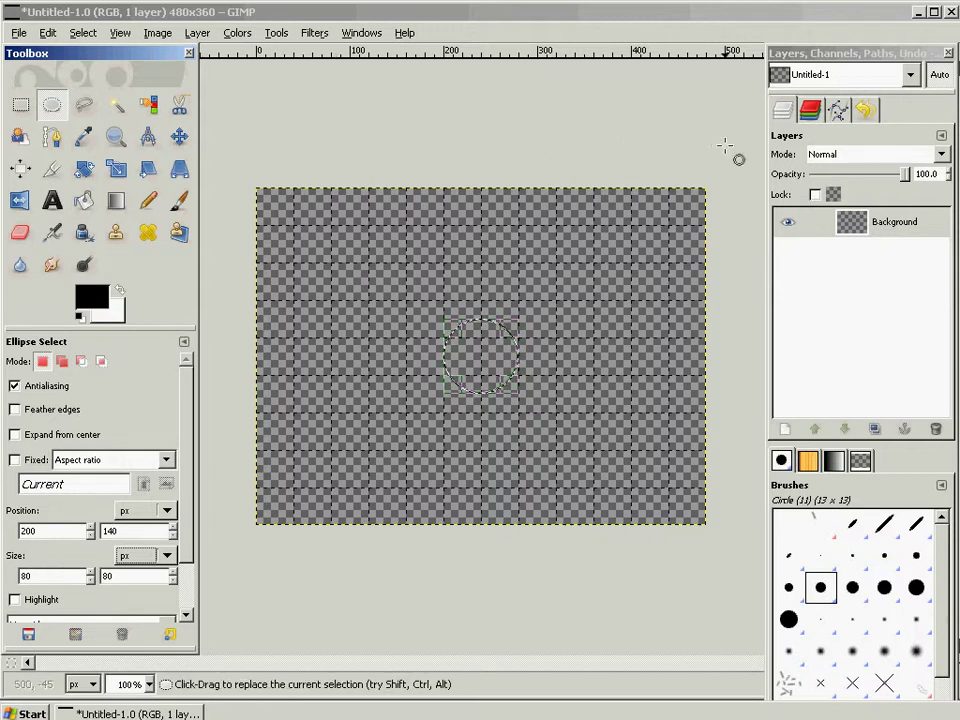
Convert the 80×80 circular selection into a path named Selection in the Paths tab
{"action": "left_click", "coordinate": [840, 112]}
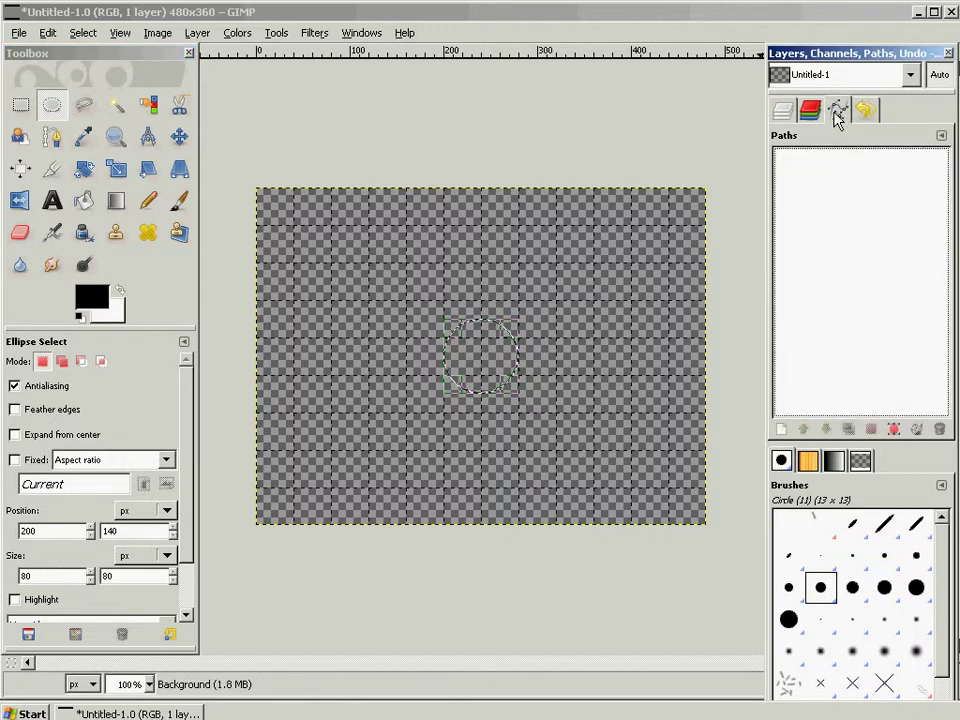
{"action": "left_click", "coordinate": [788, 112]}
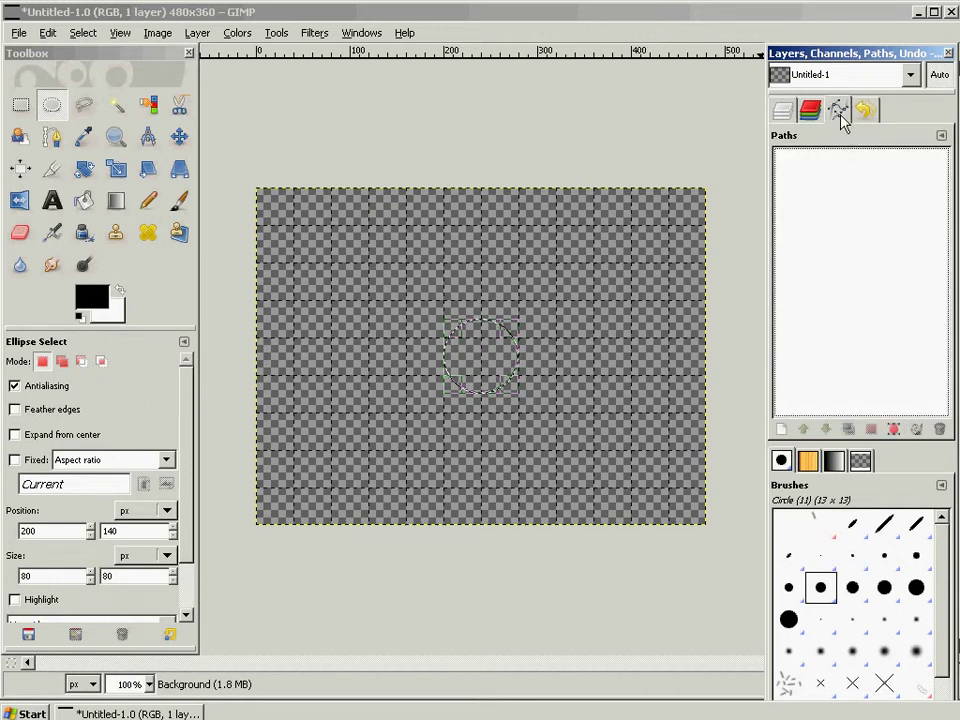
{"action": "left_click", "coordinate": [894, 431]}
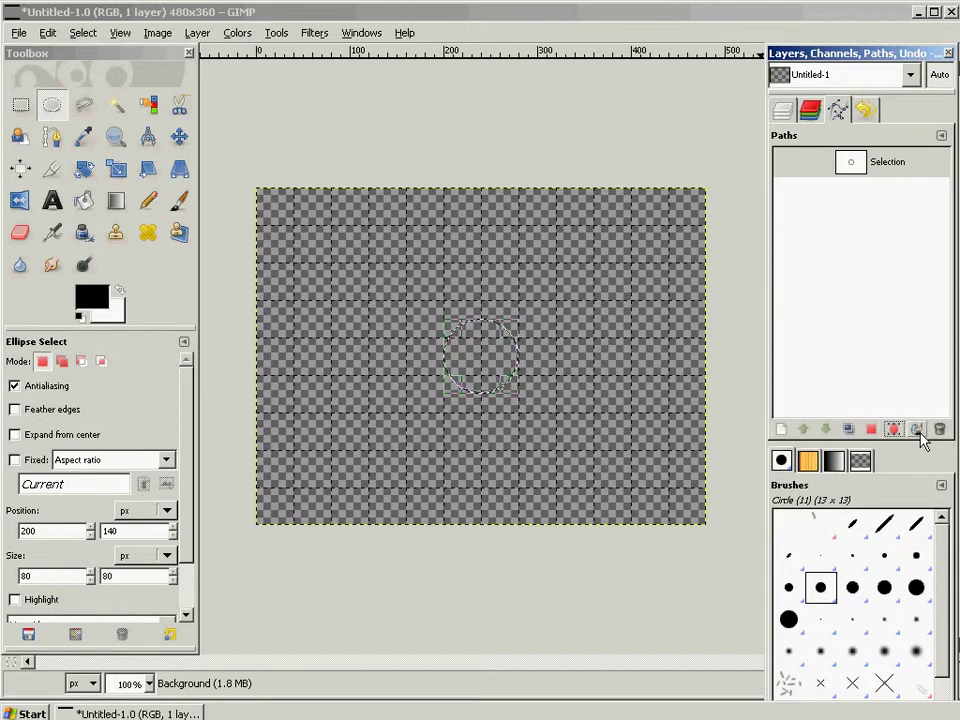
Stroke the circular path with a 5 px line in green 009900
{"action": "left_click", "coordinate": [916, 428]}
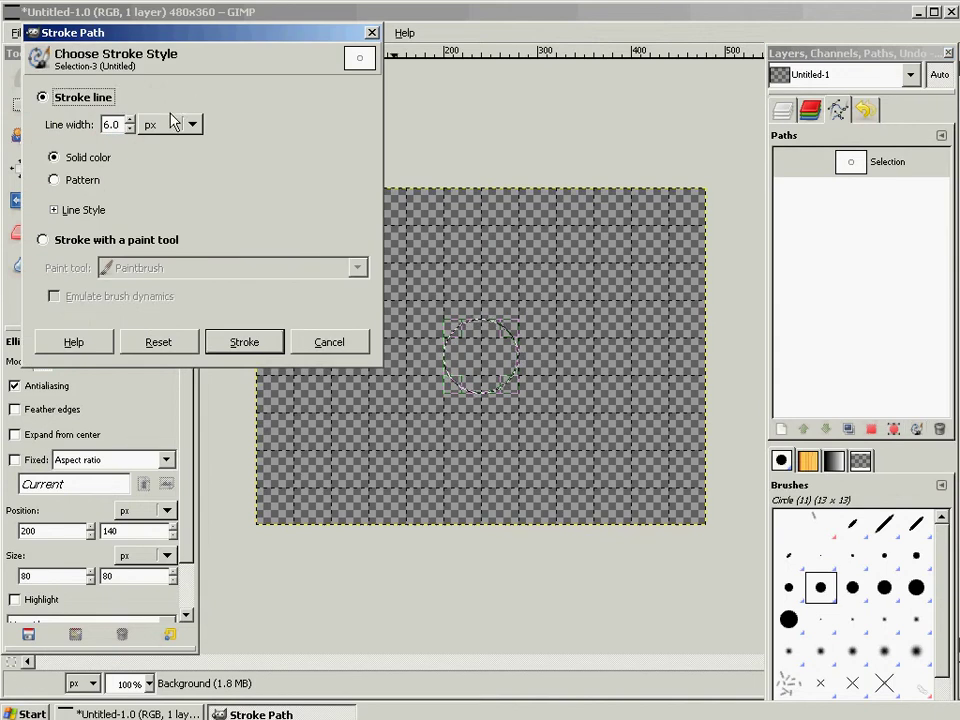
{"action": "left_click_drag", "start_coordinate": [121, 124], "coordinate": [100, 125]}
{"action": "type", "text": "5"}
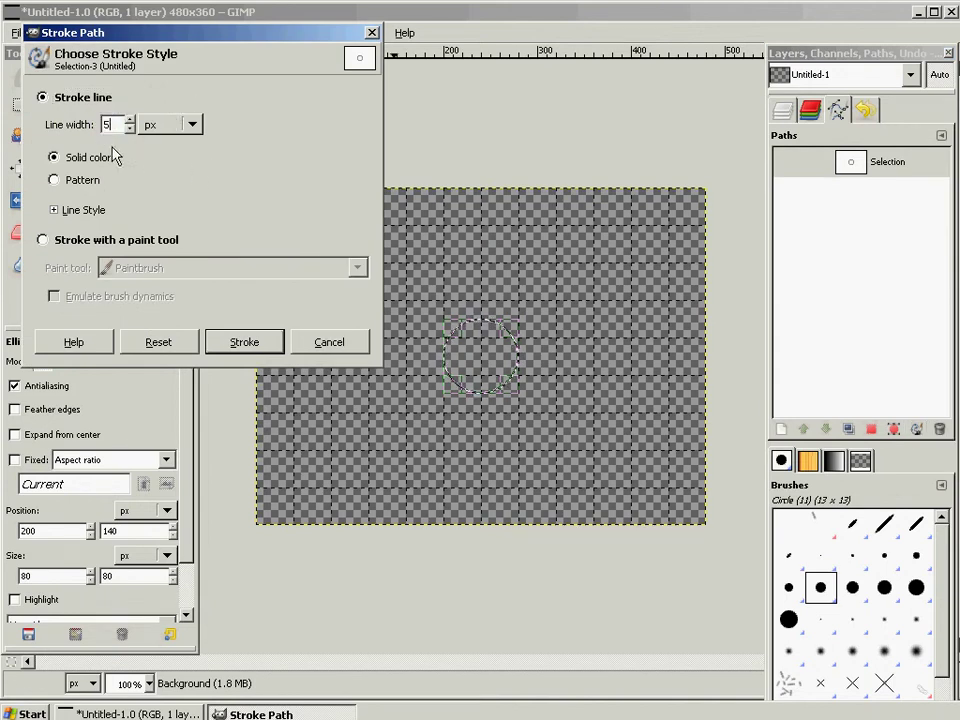
{"action": "key", "text": "Tab"}
{"action": "left_click_drag", "start_coordinate": [182, 32], "coordinate": [398, 92]}
{"action": "left_click", "coordinate": [94, 300]}
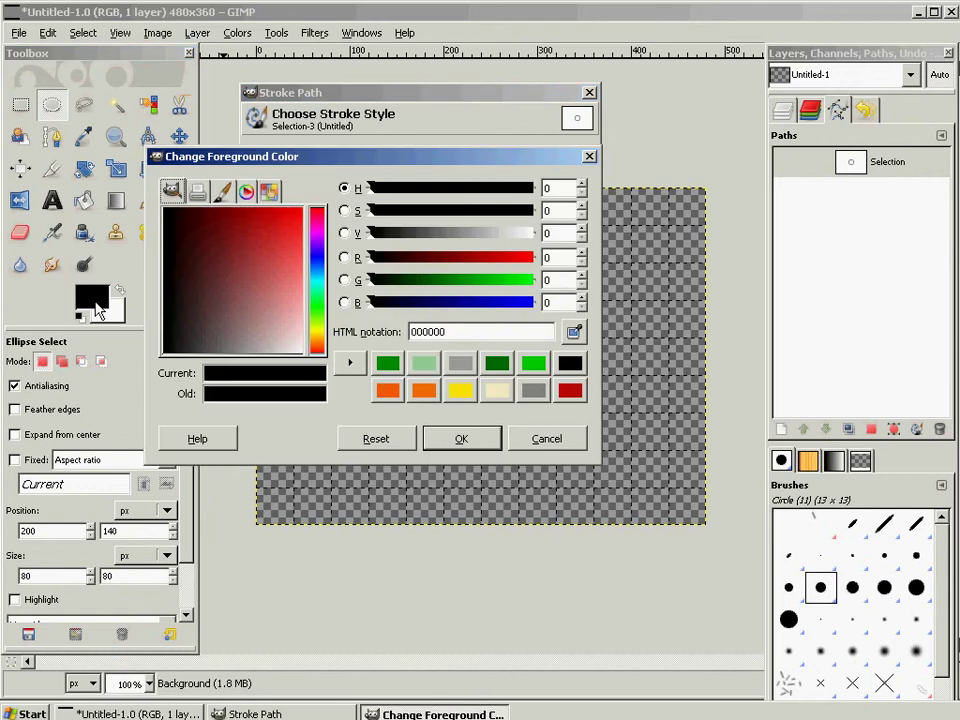
{"action": "left_click", "coordinate": [318, 312]}
{"action": "left_click", "coordinate": [468, 280]}
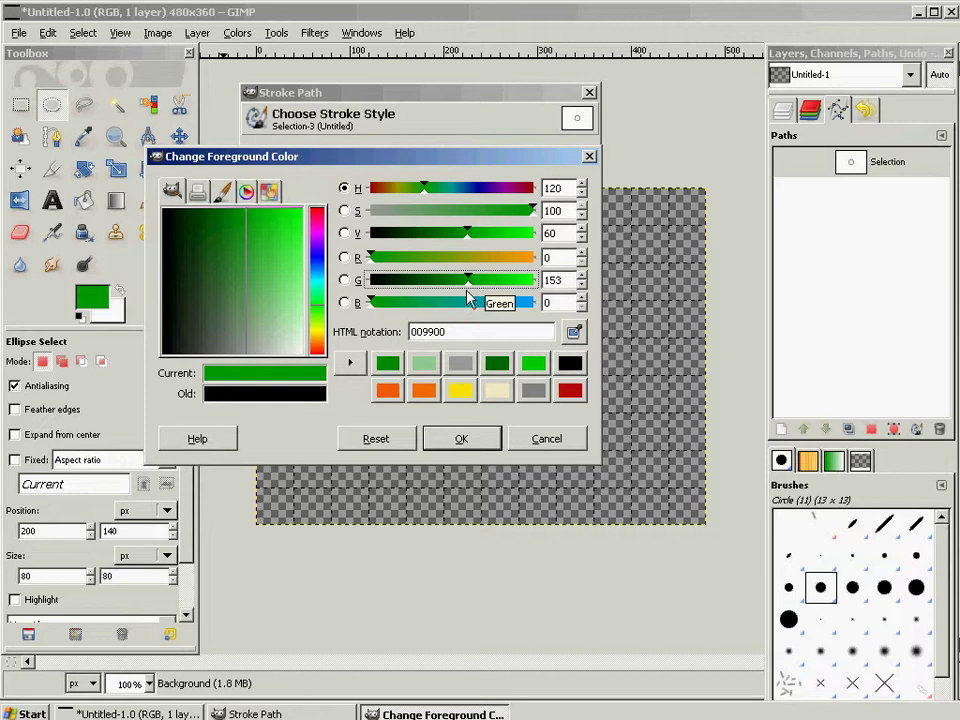
{"action": "left_click", "coordinate": [456, 440]}
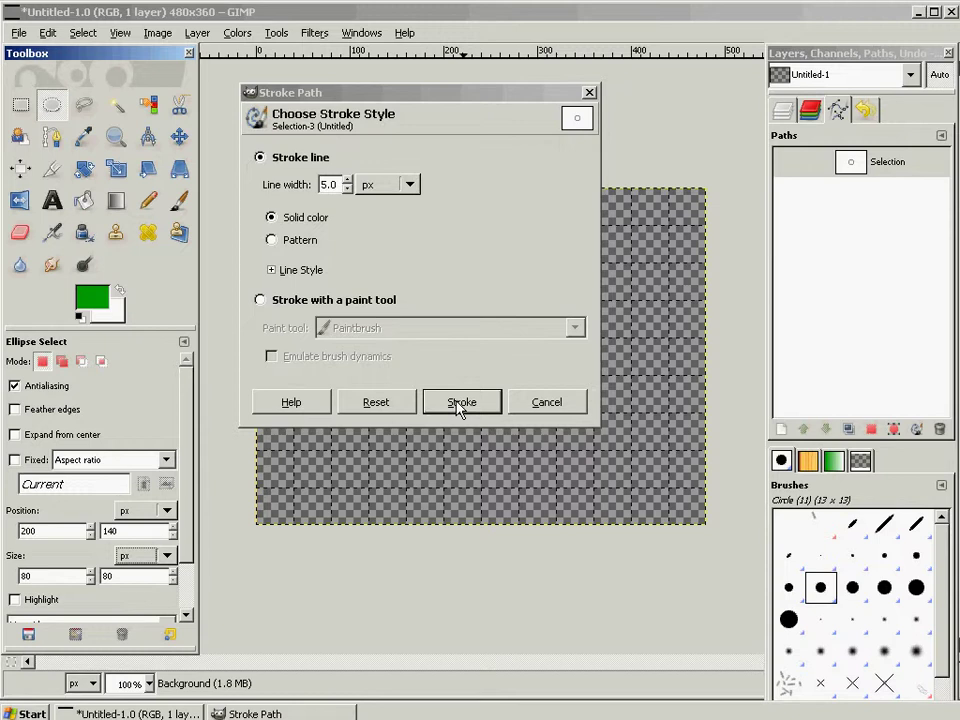
{"action": "left_click", "coordinate": [459, 402]}
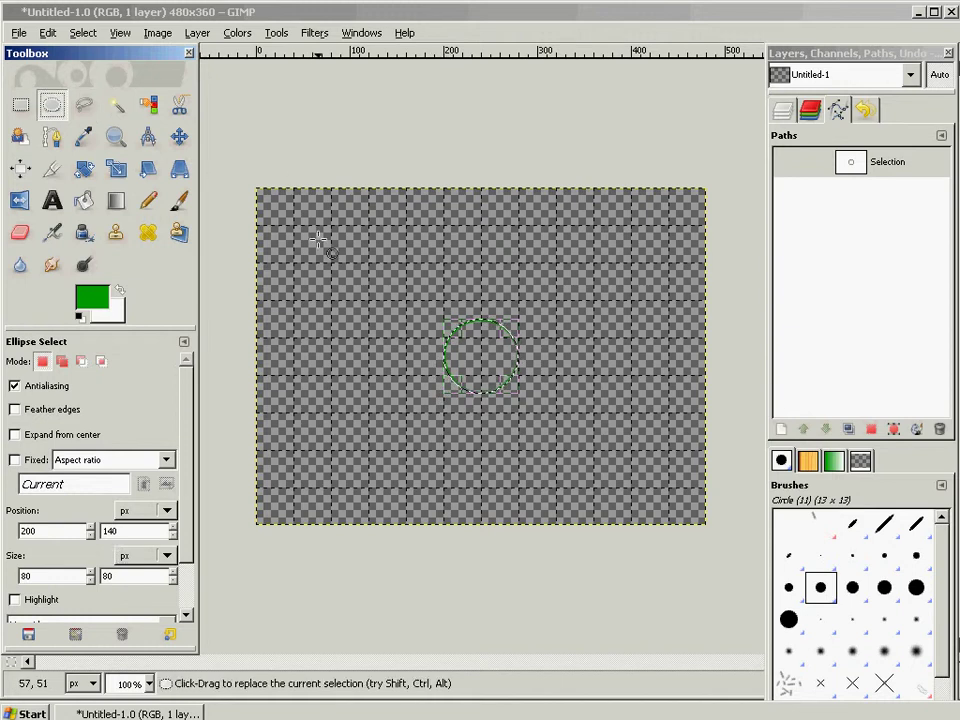
Deselect the circle and start a New Layer from the Background layer's menu
{"action": "left_click", "coordinate": [377, 267]}
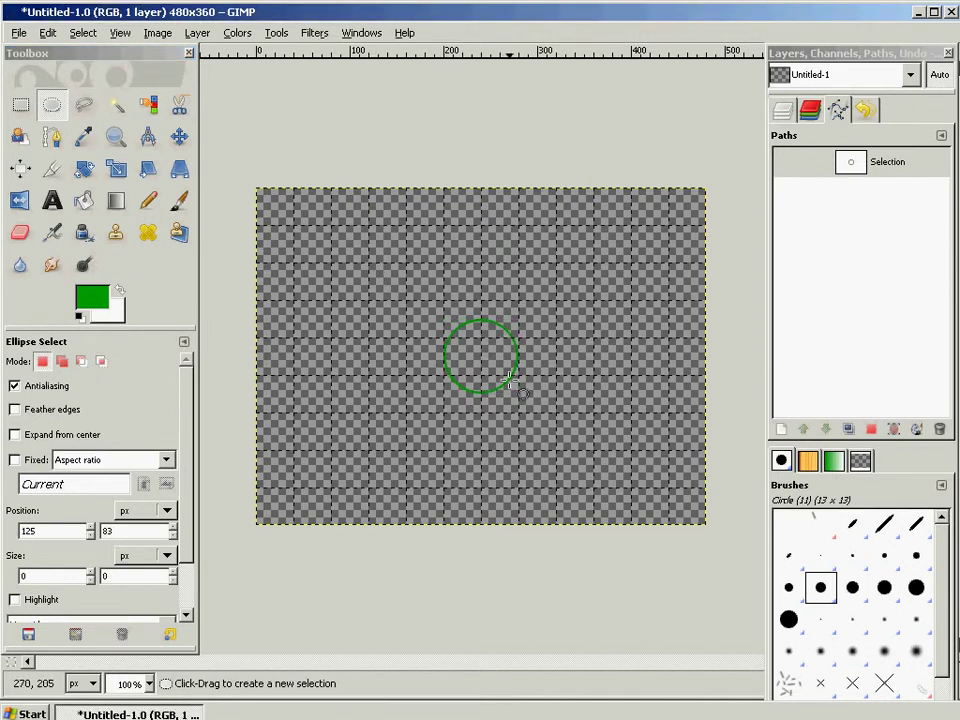
{"action": "left_click", "coordinate": [810, 112]}
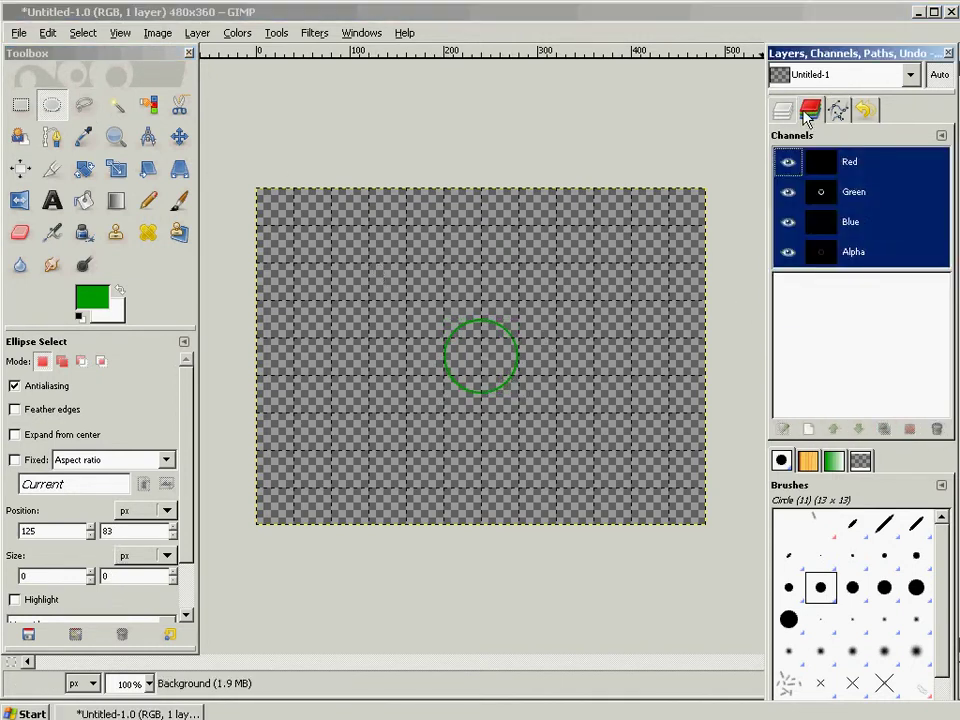
{"action": "left_click", "coordinate": [784, 112]}
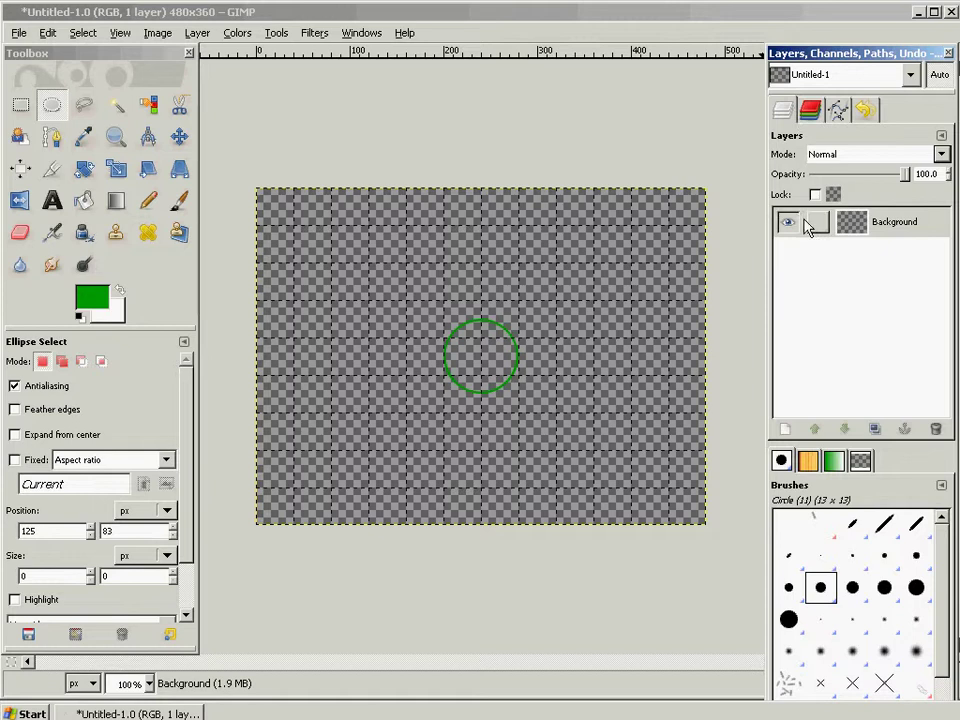
{"action": "right_click", "coordinate": [893, 229]}
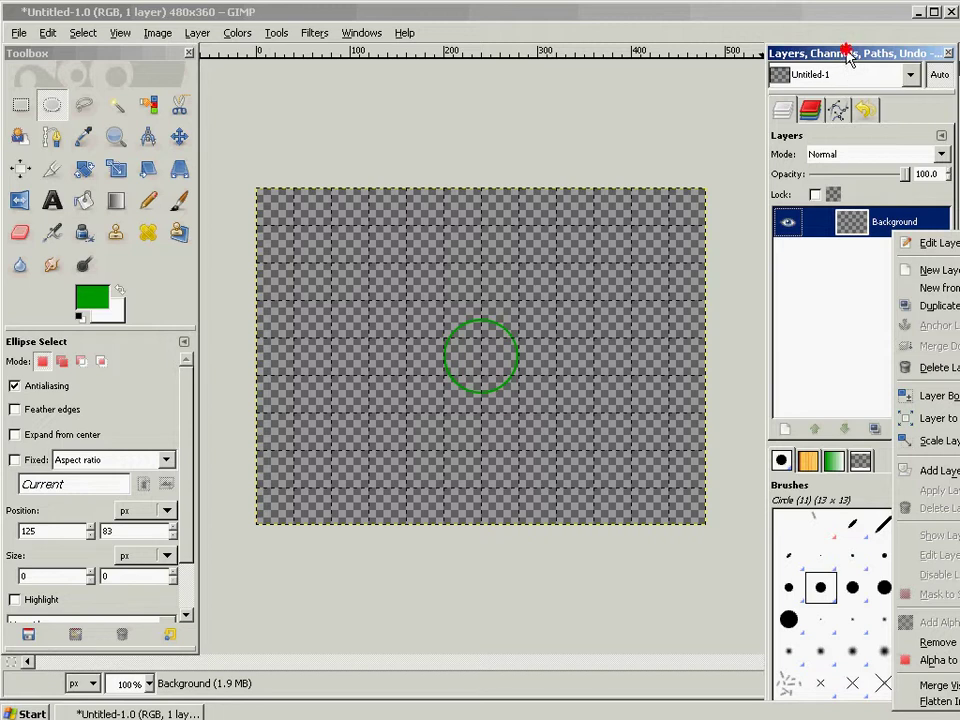
{"action": "left_click", "coordinate": [797, 55]}
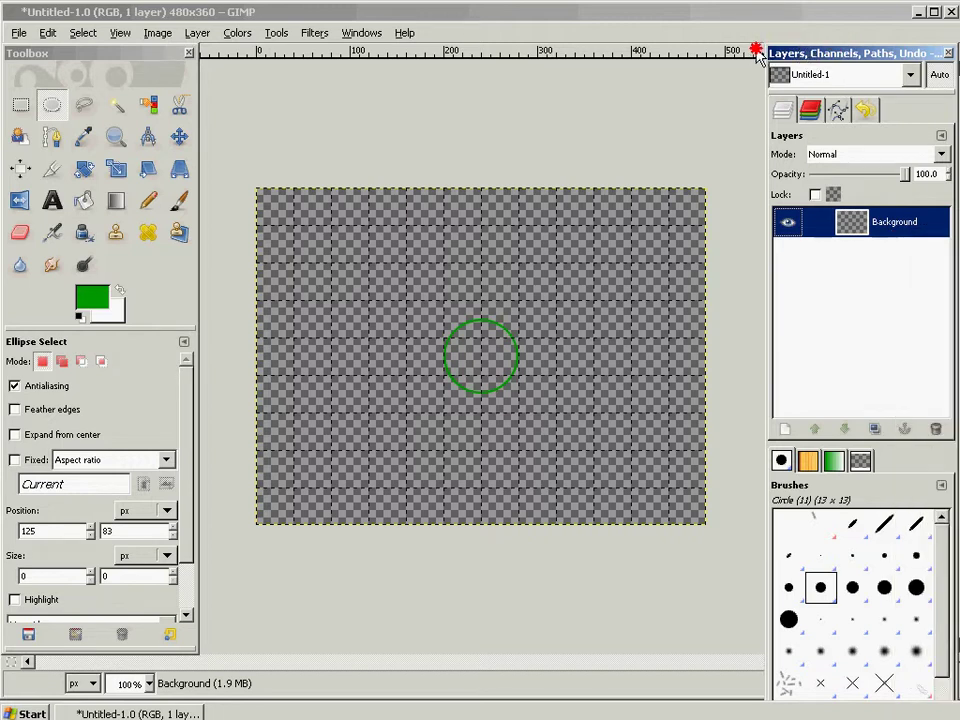
{"action": "left_click_drag", "start_coordinate": [755, 57], "coordinate": [754, 55]}
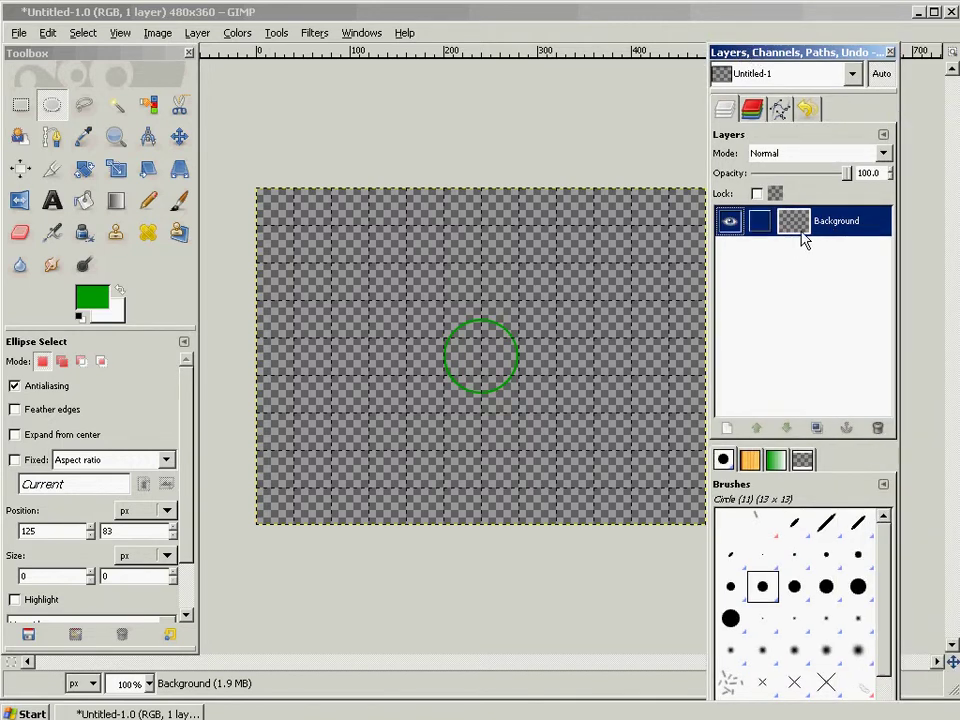
{"action": "right_click", "coordinate": [836, 226]}
{"action": "left_click", "coordinate": [862, 263]}
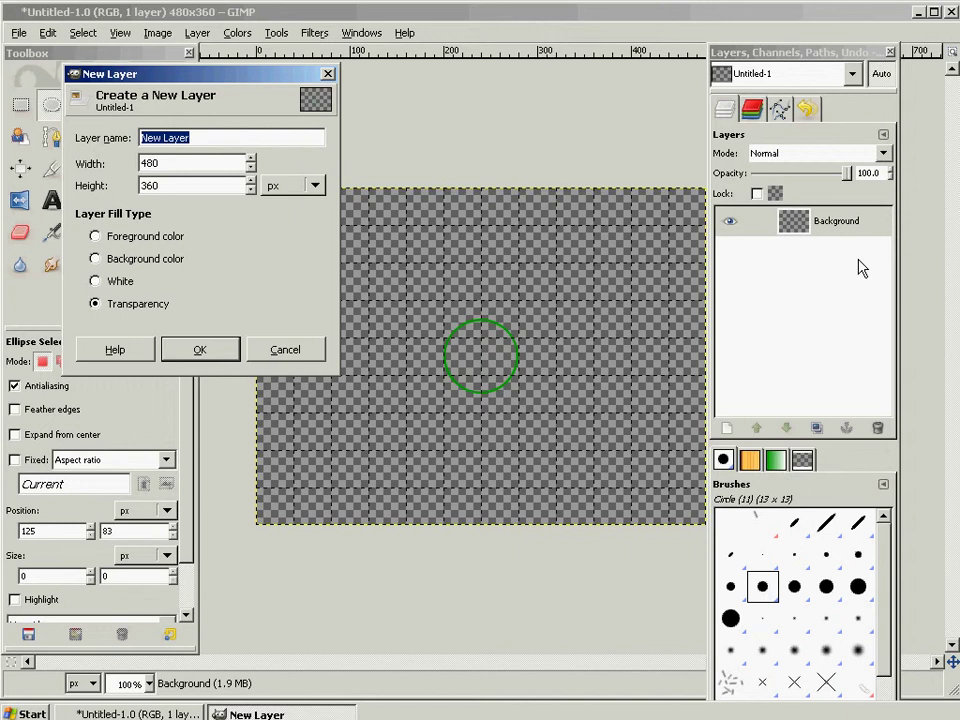
Add the transparent layer and rename it to 'Thumb Tab'
{"action": "left_click", "coordinate": [204, 348]}
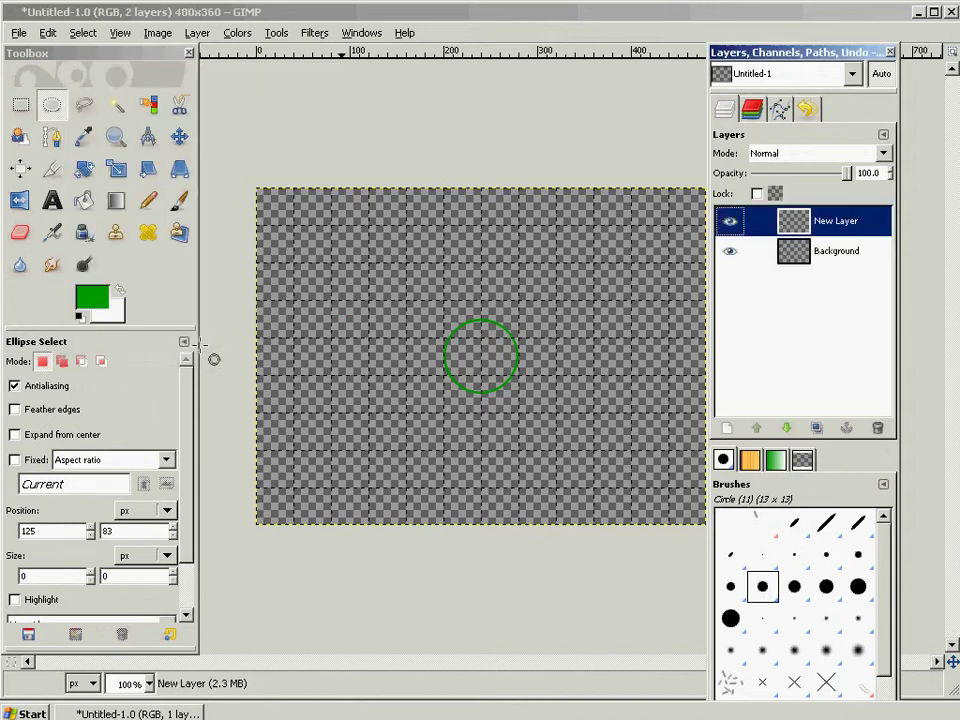
{"action": "right_click", "coordinate": [825, 225]}
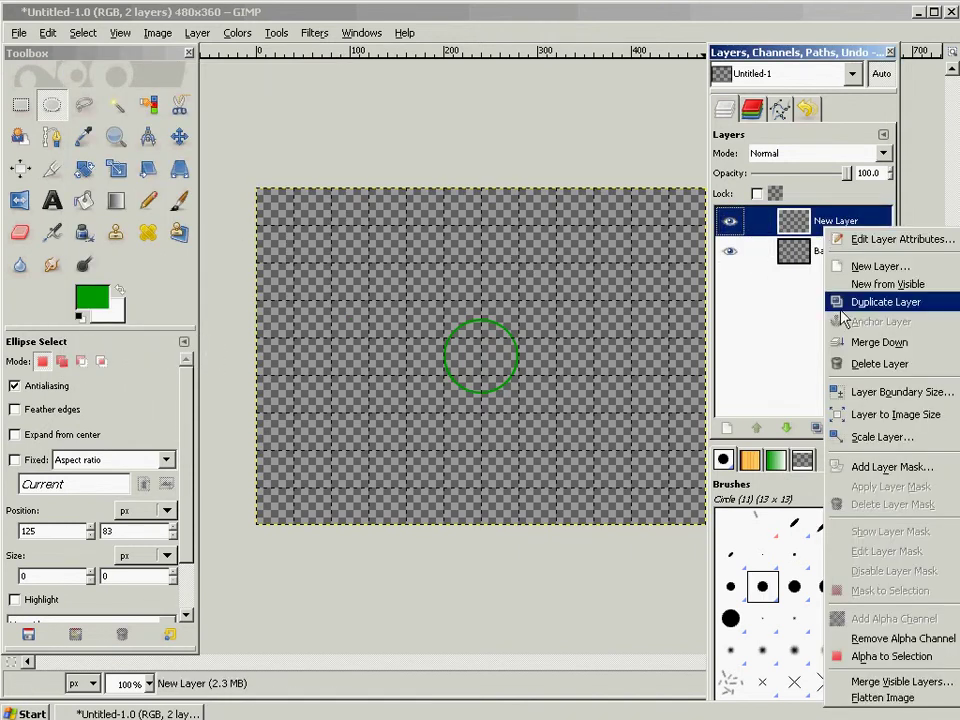
{"action": "left_click", "coordinate": [895, 239]}
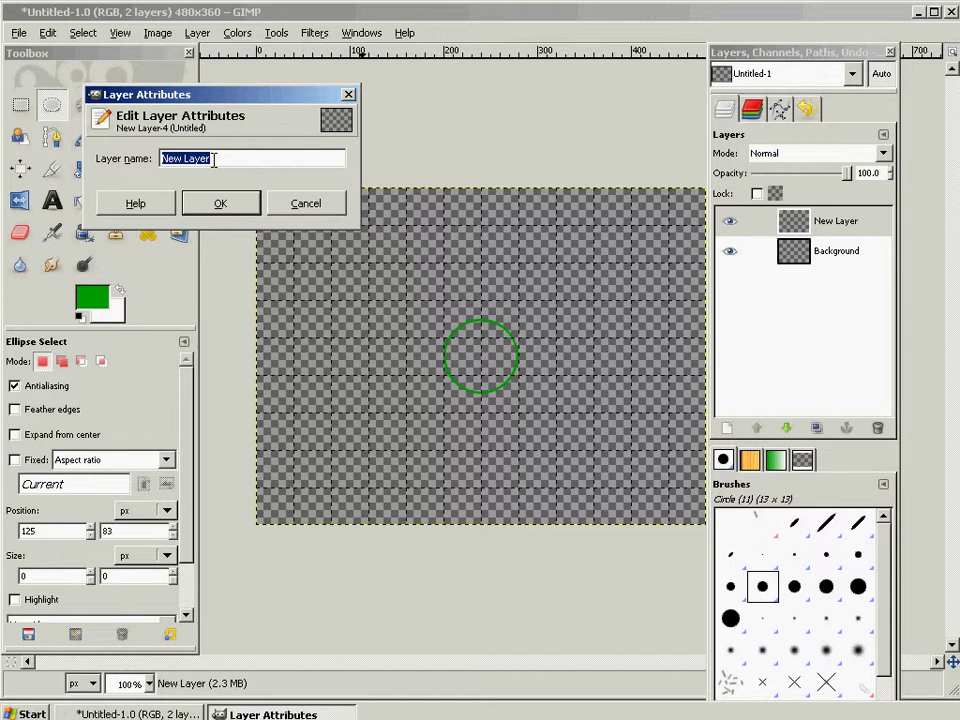
{"action": "type", "text": "Thumb Tab"}
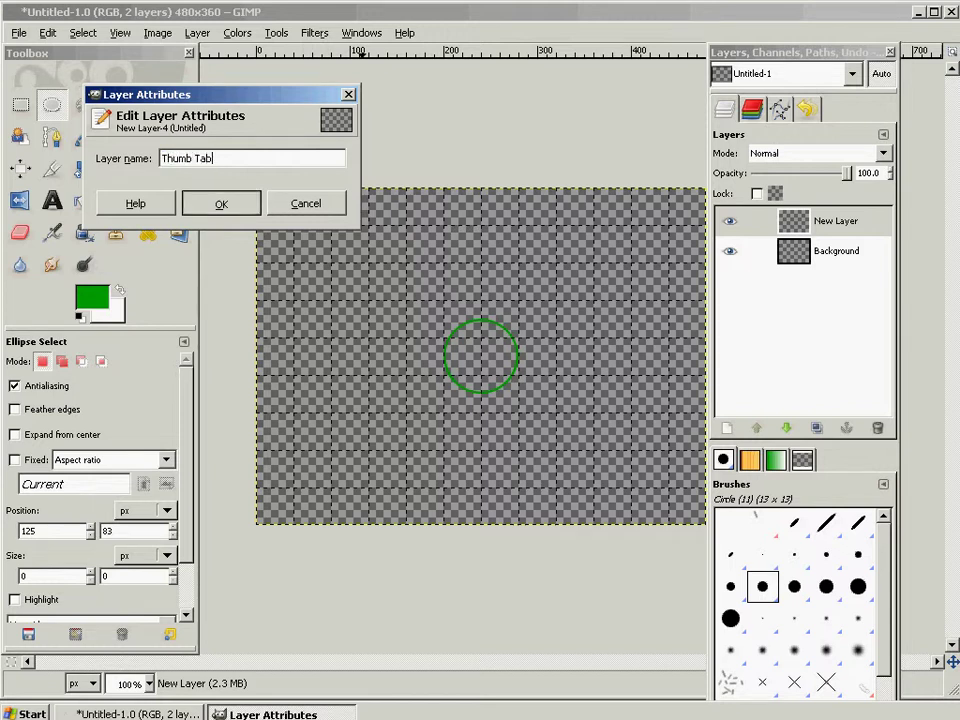
{"action": "key", "text": "Return"}
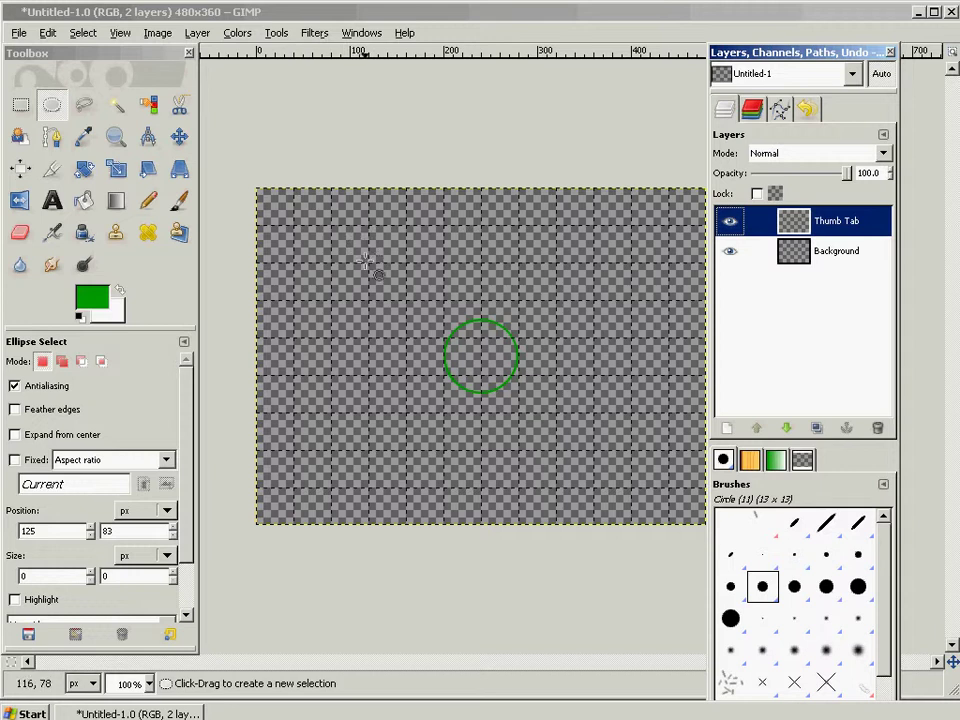
Select a small circle at 160,160 and set its width to 40 px
{"action": "left_click", "coordinate": [52, 108]}
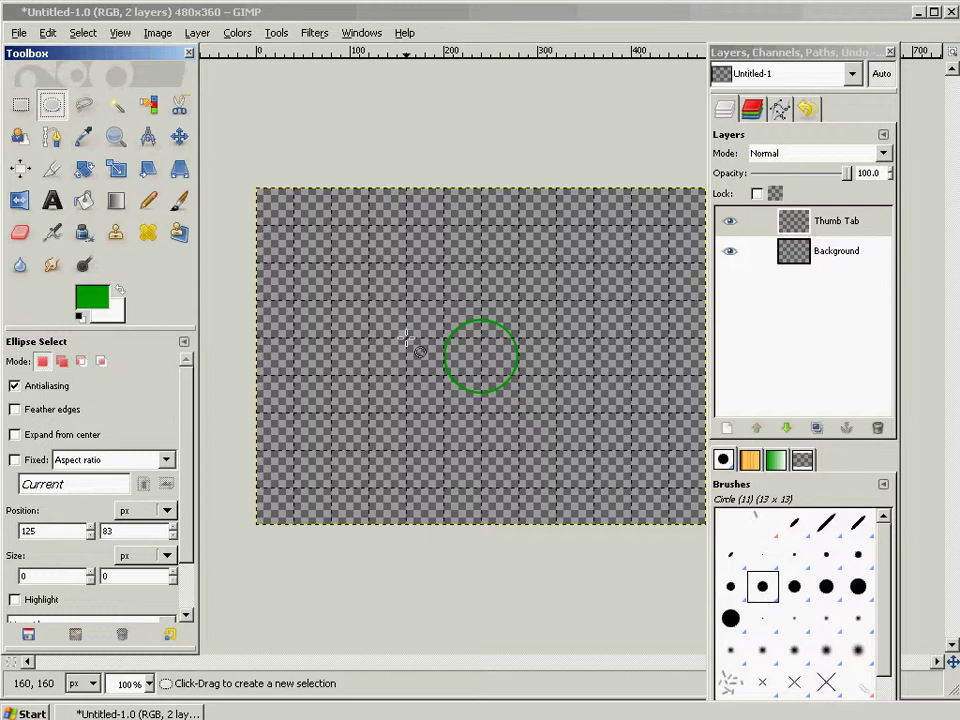
{"action": "left_click_drag", "start_coordinate": [406, 337], "coordinate": [446, 377]}
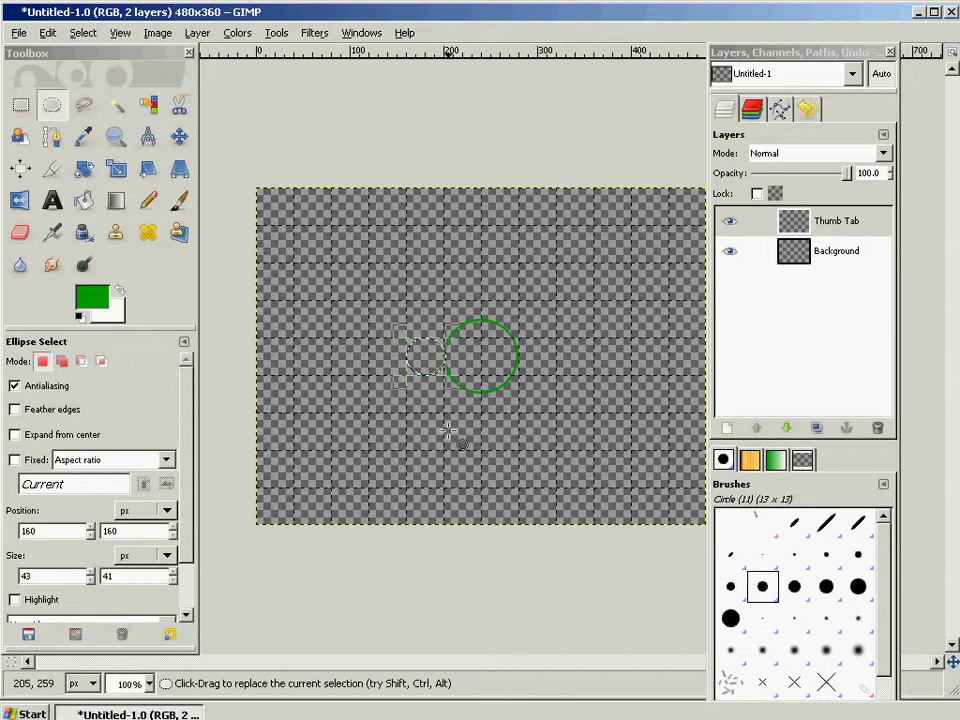
{"action": "double_click", "coordinate": [68, 578]}
{"action": "type", "text": "4"}
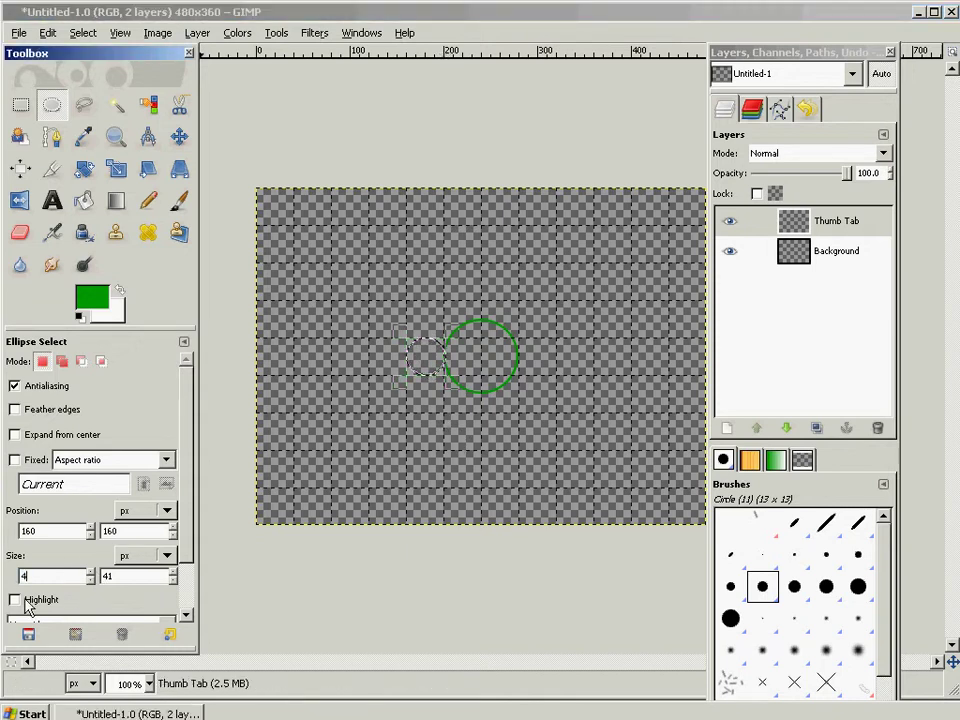
{"action": "type", "text": "0"}
{"action": "key", "text": "Tab"}
{"action": "type", "text": "40"}
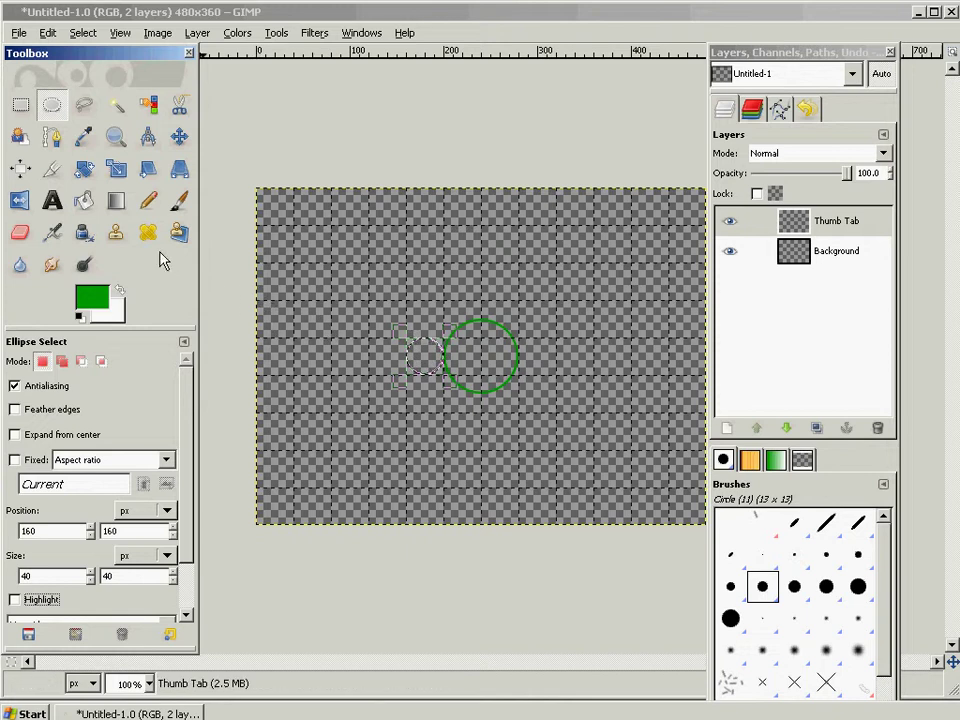
Bucket-fill the 40×40 circle with green on the Thumb Tab layer
{"action": "left_click", "coordinate": [83, 200]}
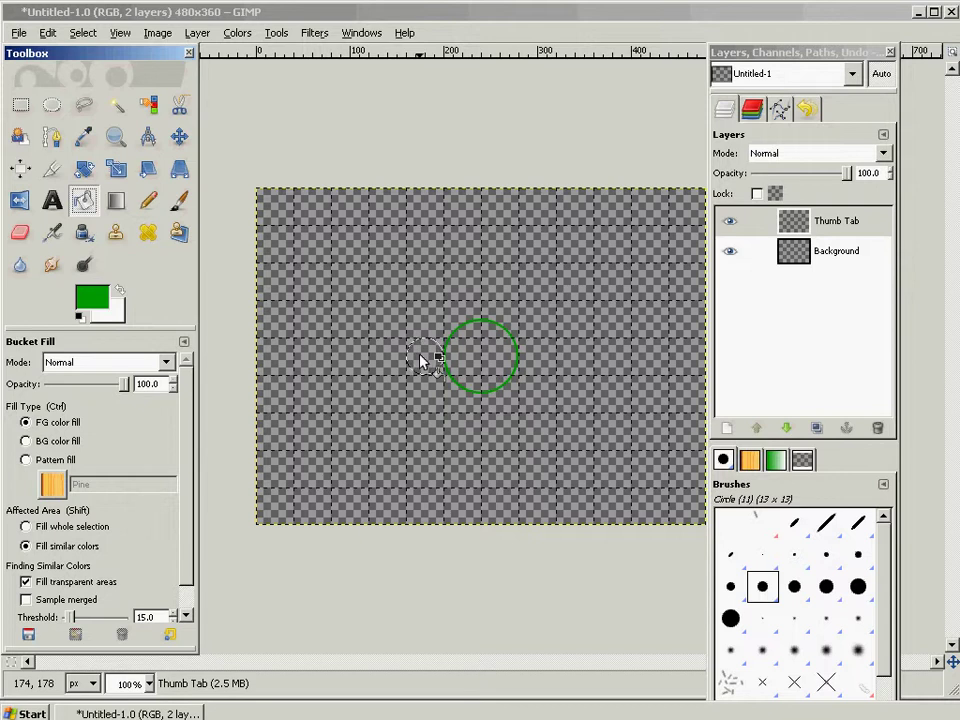
{"action": "left_click", "coordinate": [421, 356]}
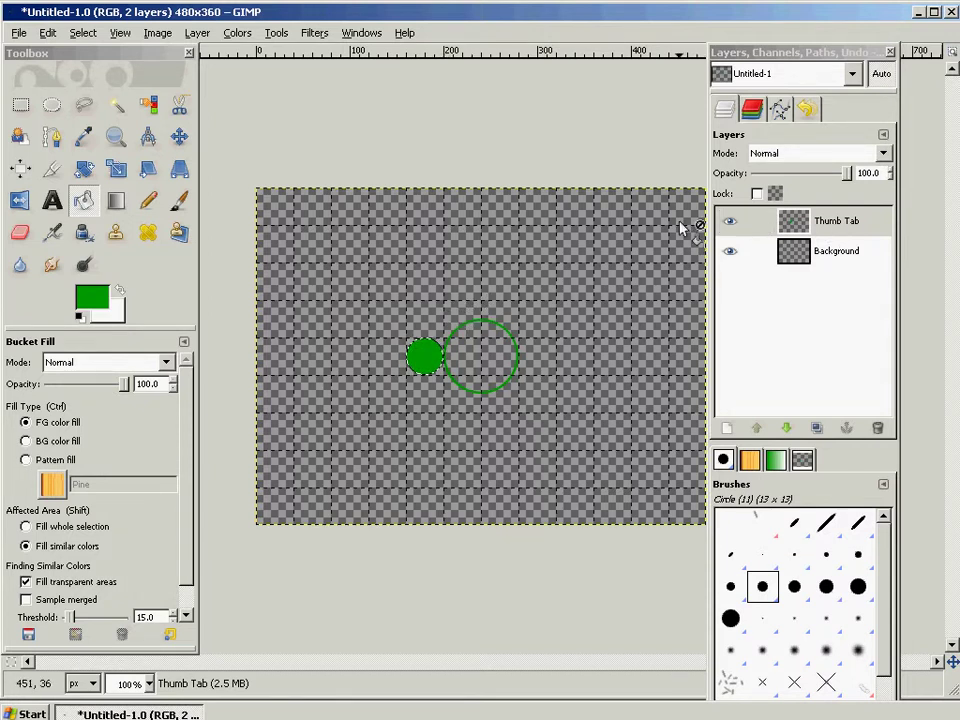
Add a transparent 'Tangent Lines' layer above Thumb Tab and zoom in on the green dot
{"action": "right_click", "coordinate": [845, 226]}
{"action": "left_click", "coordinate": [865, 270]}
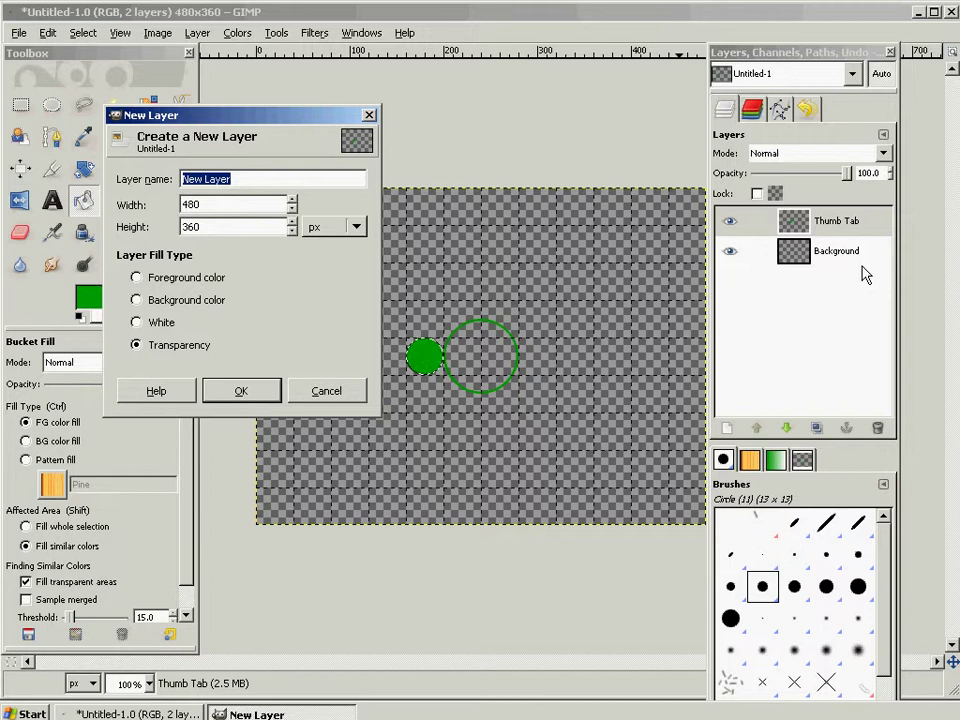
{"action": "type", "text": "Tangen"}
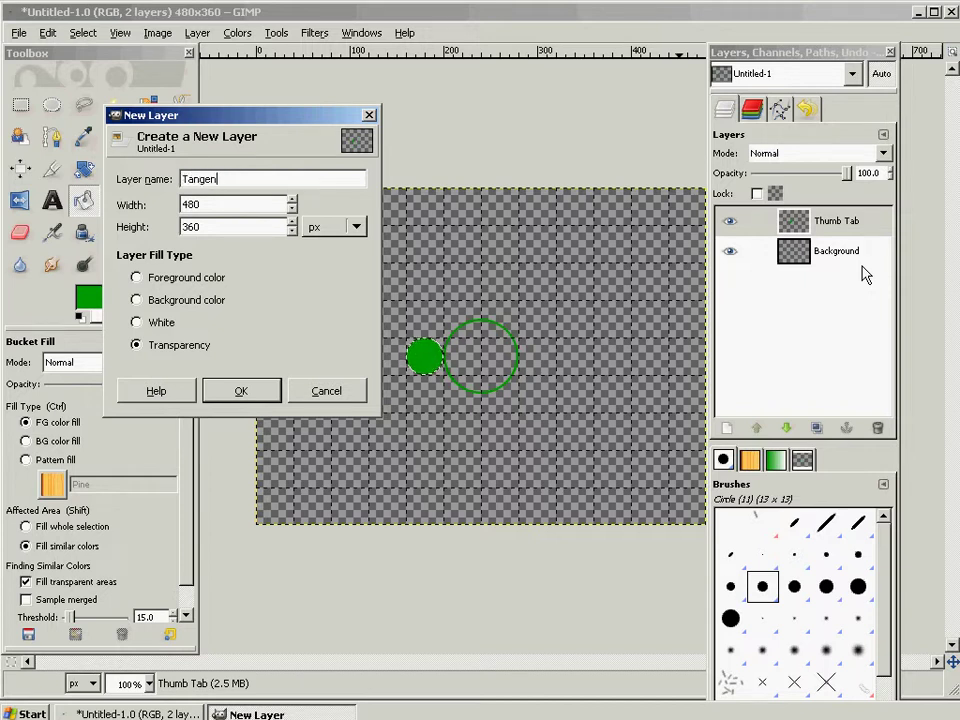
{"action": "type", "text": "t Lines"}
{"action": "left_click", "coordinate": [236, 392]}
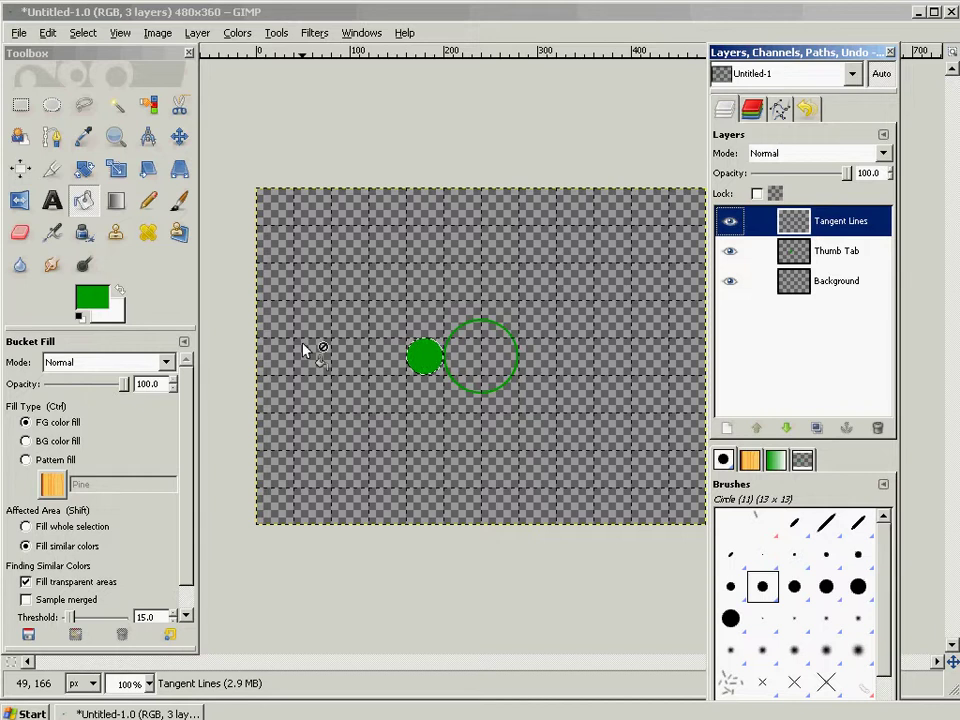
{"action": "left_click", "coordinate": [505, 22]}
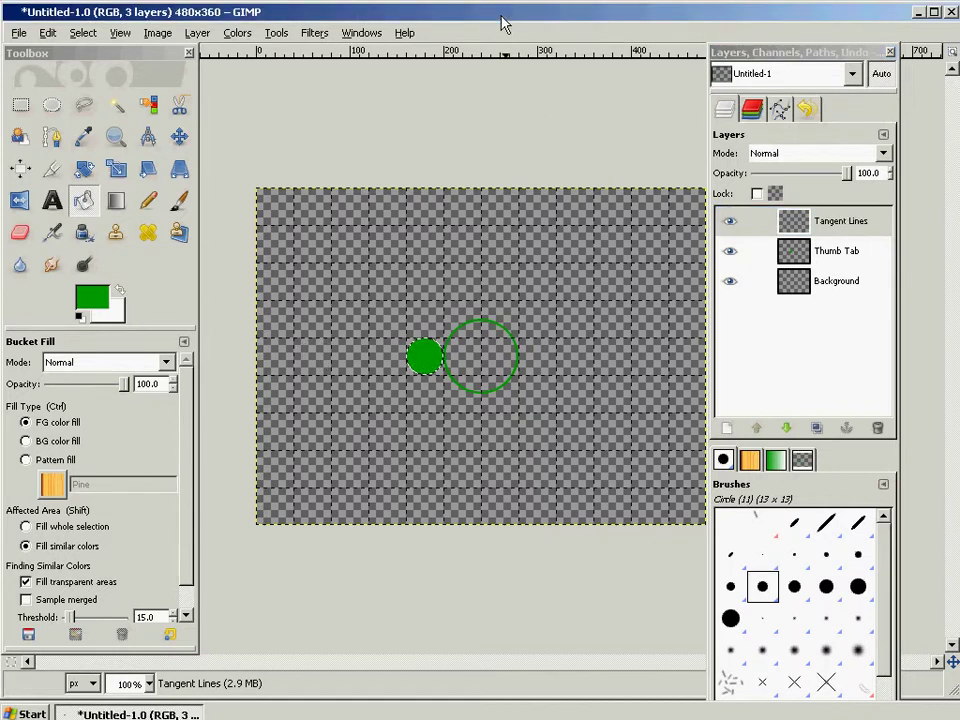
{"action": "key", "text": "shift+plus"}
{"action": "key", "text": "shift+plus"}
{"action": "key", "text": "shift+plus"}
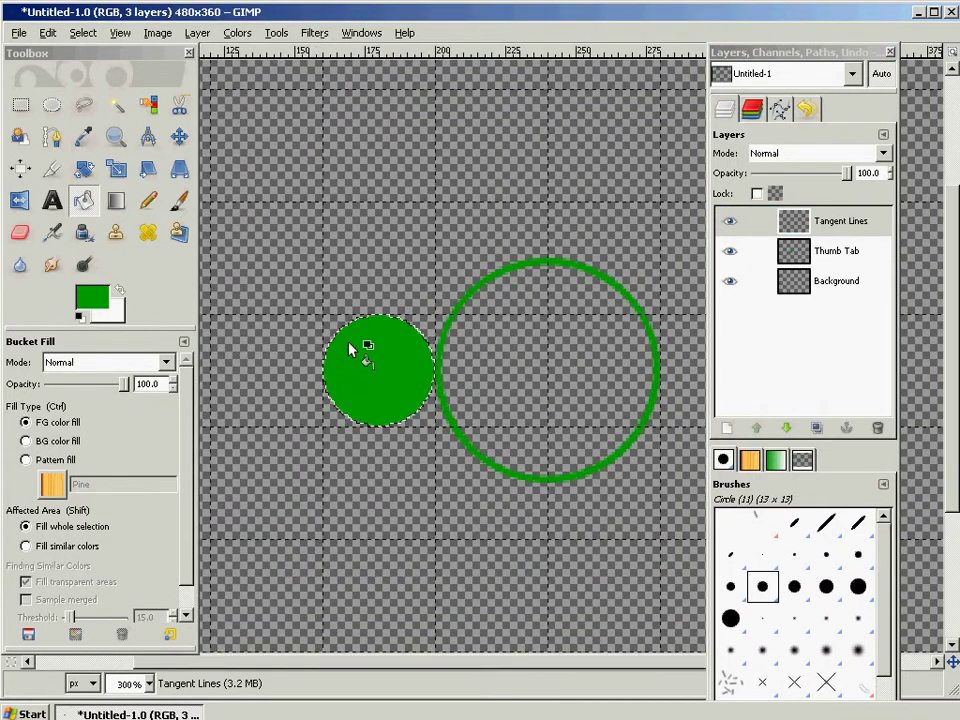
{"action": "key", "text": "shift+plus"}
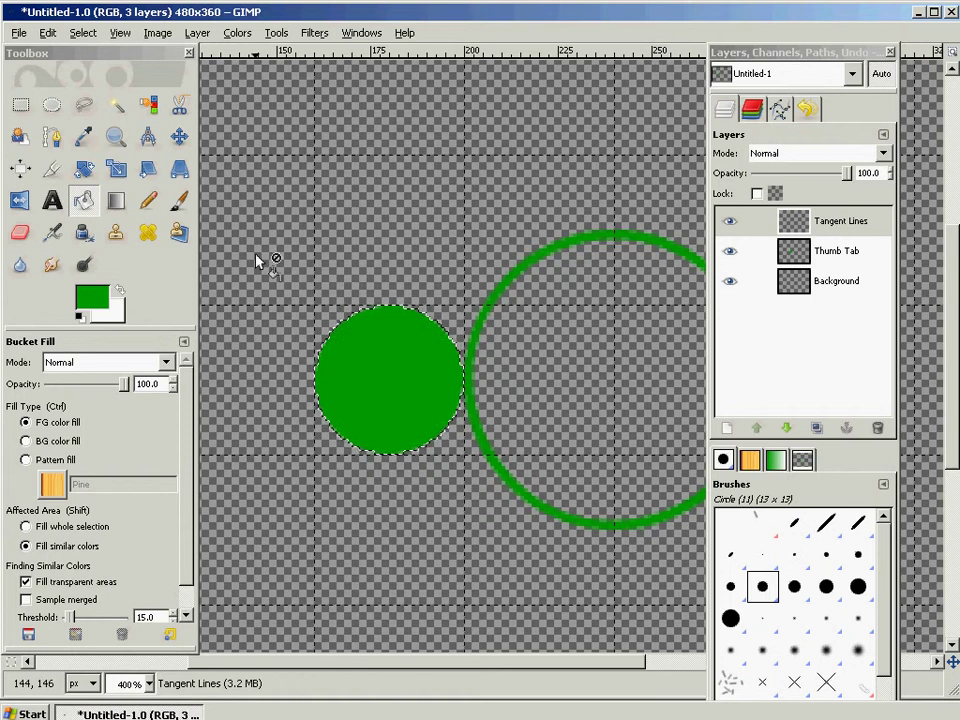
Clear the selection around the green dot with the Ellipse Select tool
{"action": "left_click", "coordinate": [54, 138]}
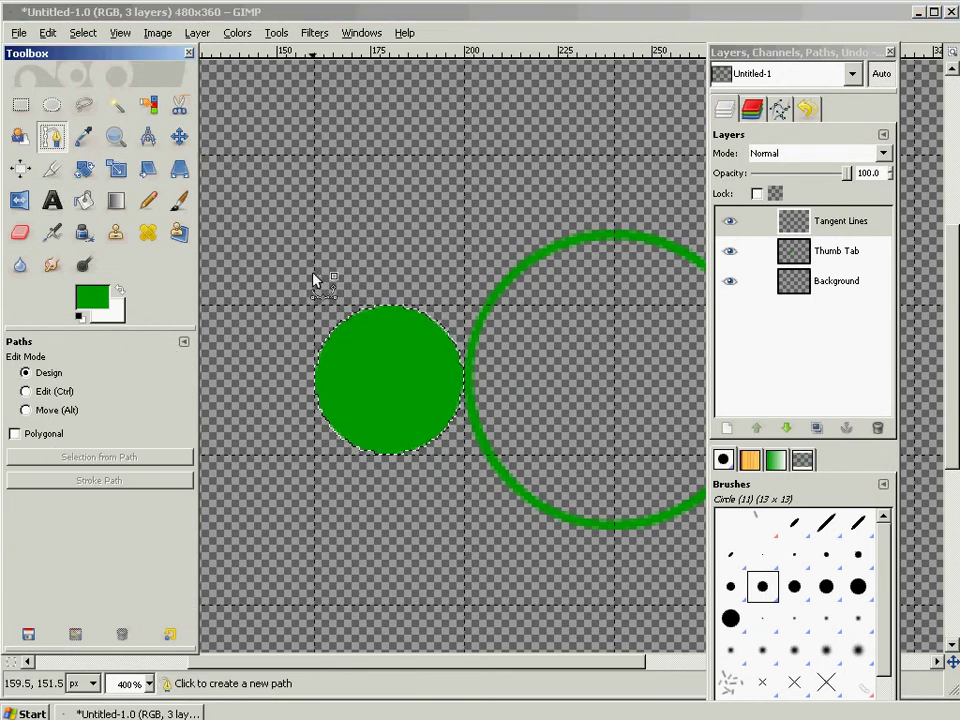
{"action": "left_click", "coordinate": [52, 104]}
{"action": "left_click", "coordinate": [322, 258]}
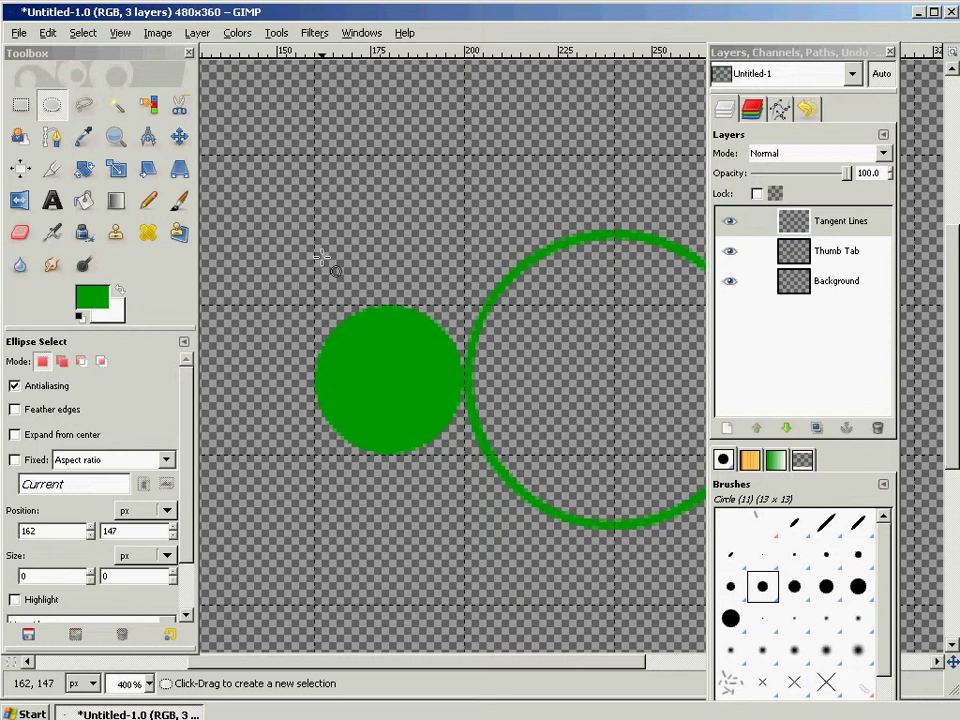
Zoom in and start a new path with its first anchor at the top of the green dot
{"action": "left_click", "coordinate": [51, 137]}
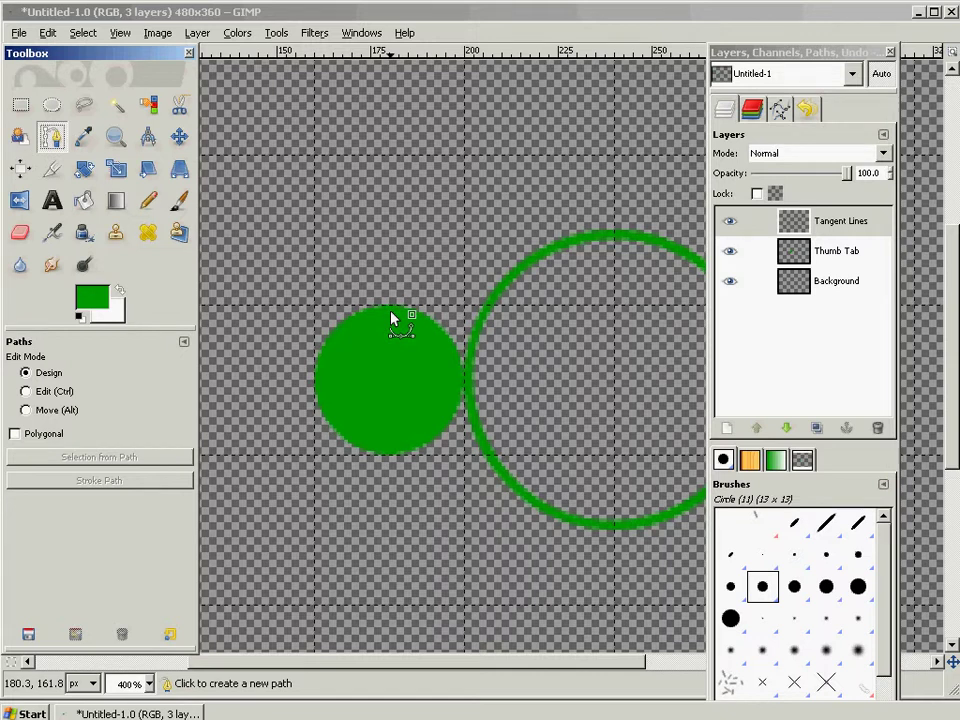
{"action": "left_click", "coordinate": [422, 15]}
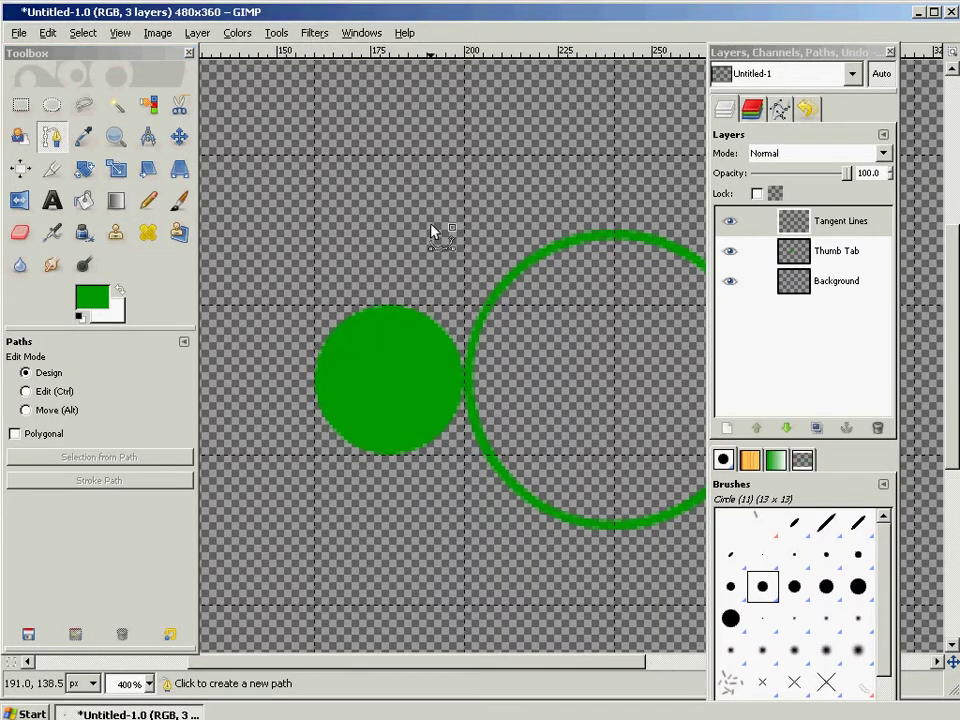
{"action": "scroll", "coordinate": [432, 232], "scroll_direction": "up", "scroll_amount": 1}
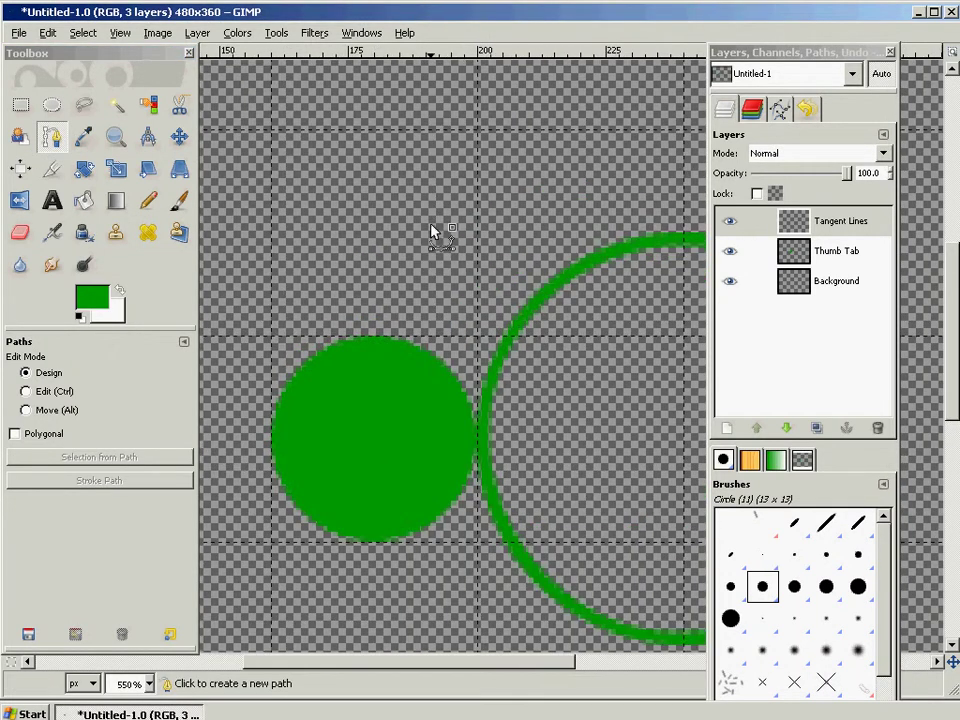
{"action": "left_click", "coordinate": [369, 346]}
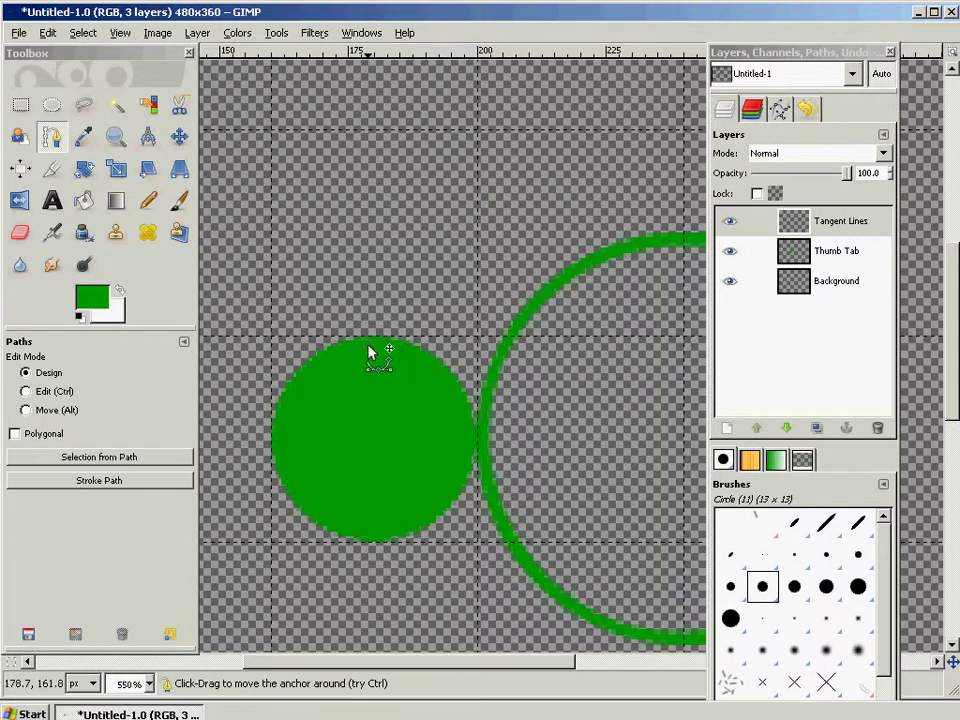
Add a second anchor on the ring's upper edge and bend the segment into a tangent from the dot's top
{"action": "left_click", "coordinate": [645, 254]}
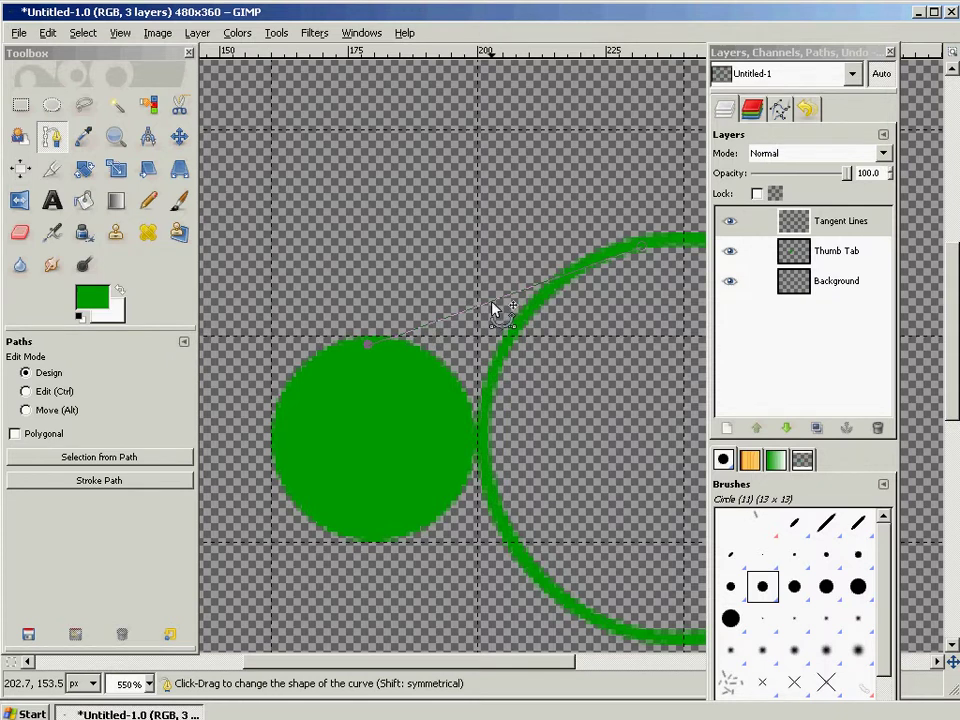
{"action": "mouse_move", "coordinate": [492, 310]}
{"action": "left_mouse_down"}
{"action": "mouse_move", "coordinate": [497, 342]}
{"action": "mouse_move", "coordinate": [520, 377]}
{"action": "mouse_move", "coordinate": [434, 164]}
{"action": "mouse_move", "coordinate": [500, 296]}
{"action": "mouse_move", "coordinate": [525, 318]}
{"action": "mouse_move", "coordinate": [514, 289]}
{"action": "mouse_move", "coordinate": [506, 343]}
{"action": "mouse_move", "coordinate": [499, 339]}
{"action": "mouse_move", "coordinate": [508, 339]}
{"action": "left_mouse_up"}
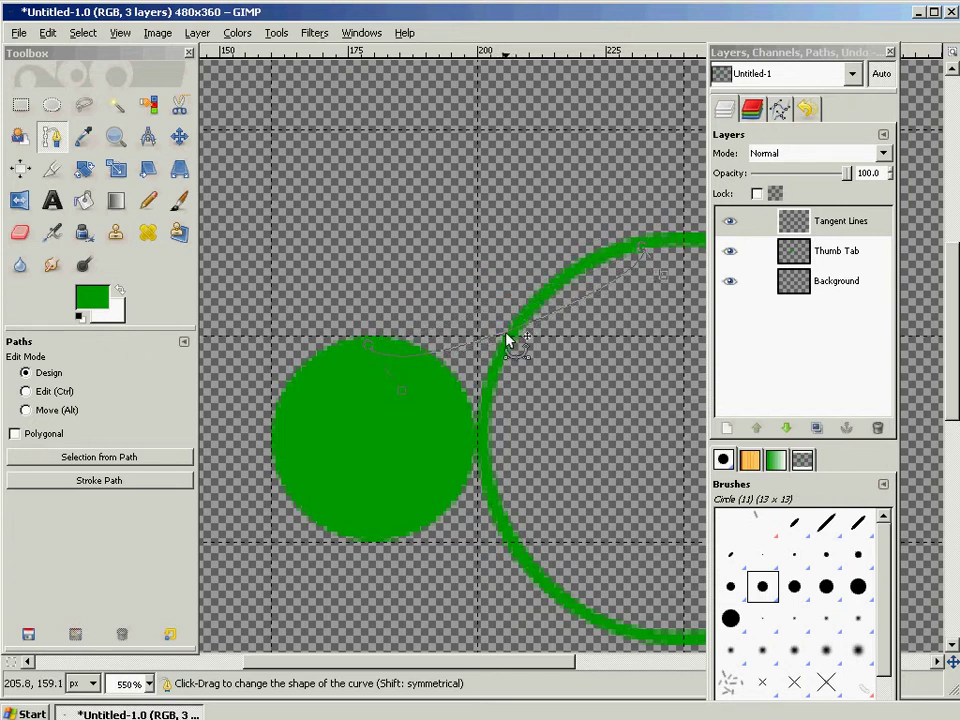
{"action": "mouse_move", "coordinate": [402, 391]}
{"action": "left_mouse_down"}
{"action": "mouse_move", "coordinate": [406, 354]}
{"action": "mouse_move", "coordinate": [399, 372]}
{"action": "mouse_move", "coordinate": [342, 339]}
{"action": "mouse_move", "coordinate": [410, 376]}
{"action": "mouse_move", "coordinate": [420, 341]}
{"action": "mouse_move", "coordinate": [421, 383]}
{"action": "mouse_move", "coordinate": [429, 347]}
{"action": "left_mouse_up"}
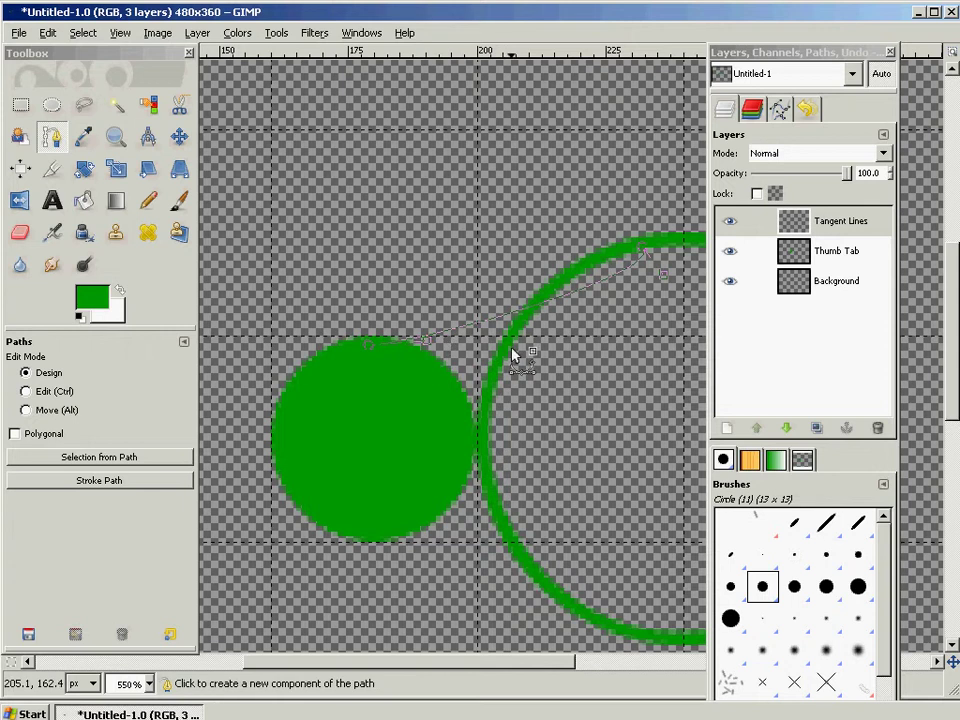
{"action": "mouse_move", "coordinate": [664, 285]}
{"action": "left_mouse_down"}
{"action": "mouse_move", "coordinate": [553, 286]}
{"action": "mouse_move", "coordinate": [545, 274]}
{"action": "mouse_move", "coordinate": [537, 284]}
{"action": "left_mouse_up"}
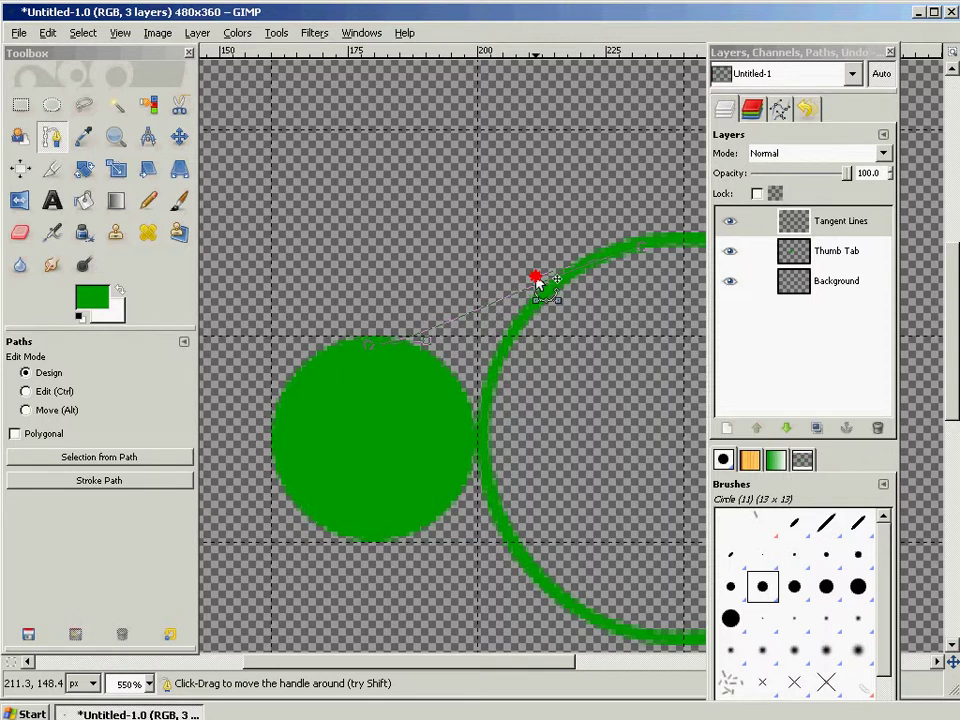
{"action": "left_click_drag", "start_coordinate": [537, 284], "coordinate": [537, 284]}
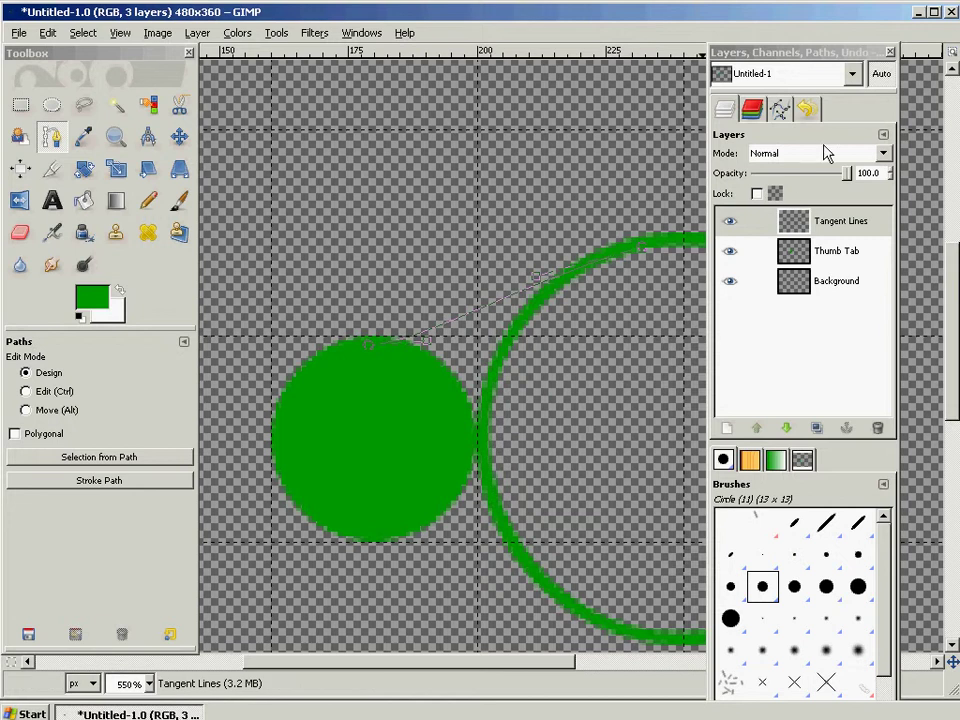
Stroke the tangent path as a 4.0 px green line along the path
{"action": "left_click", "coordinate": [779, 108]}
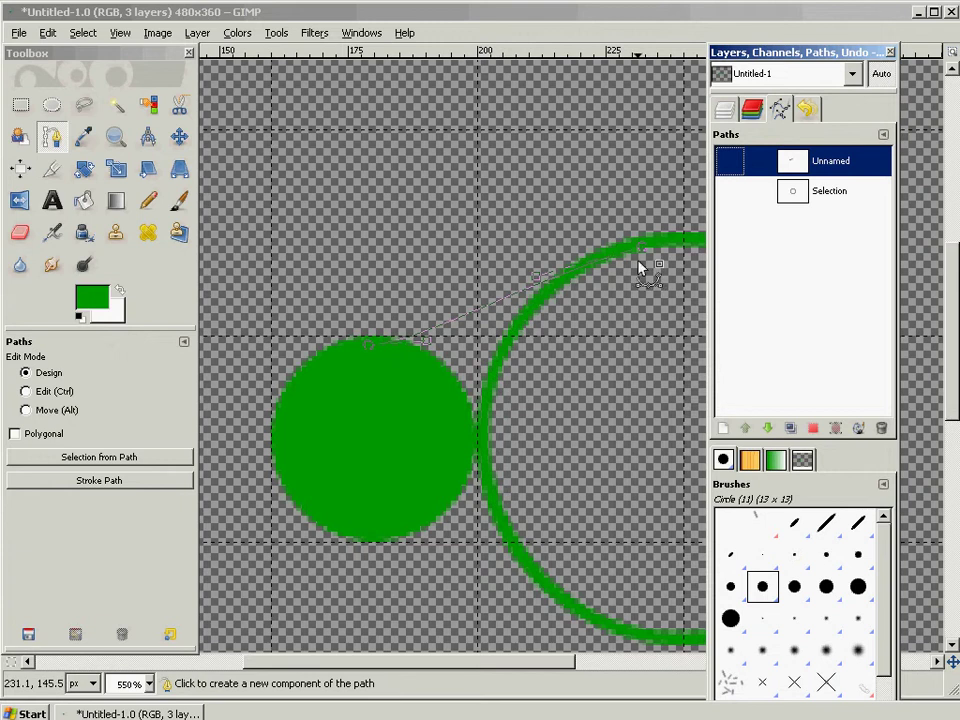
{"action": "left_click", "coordinate": [860, 430]}
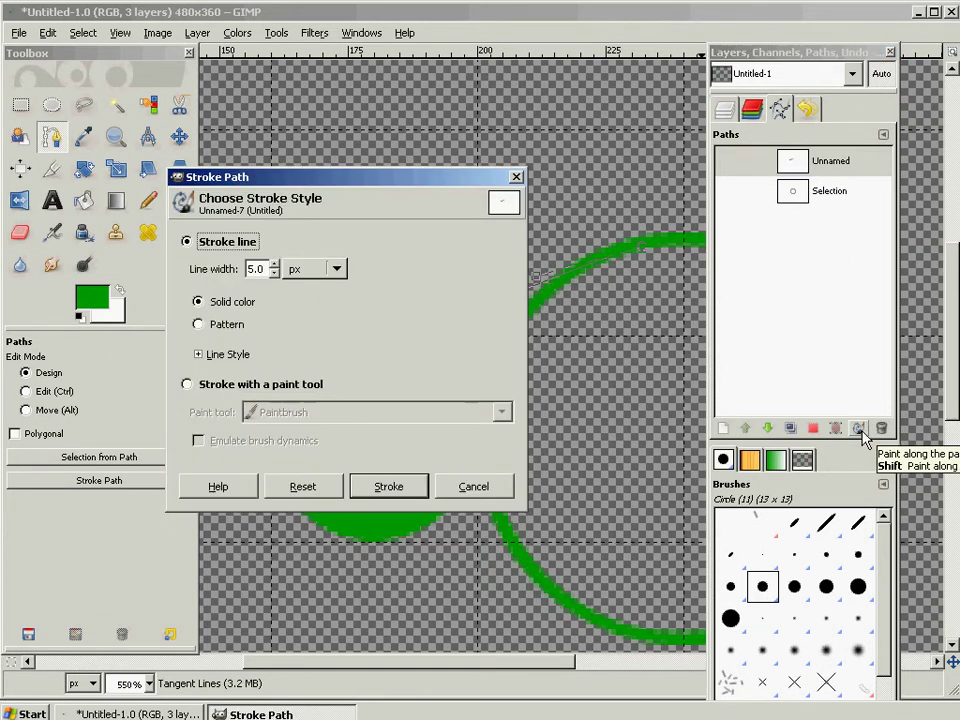
{"action": "left_click", "coordinate": [274, 275]}
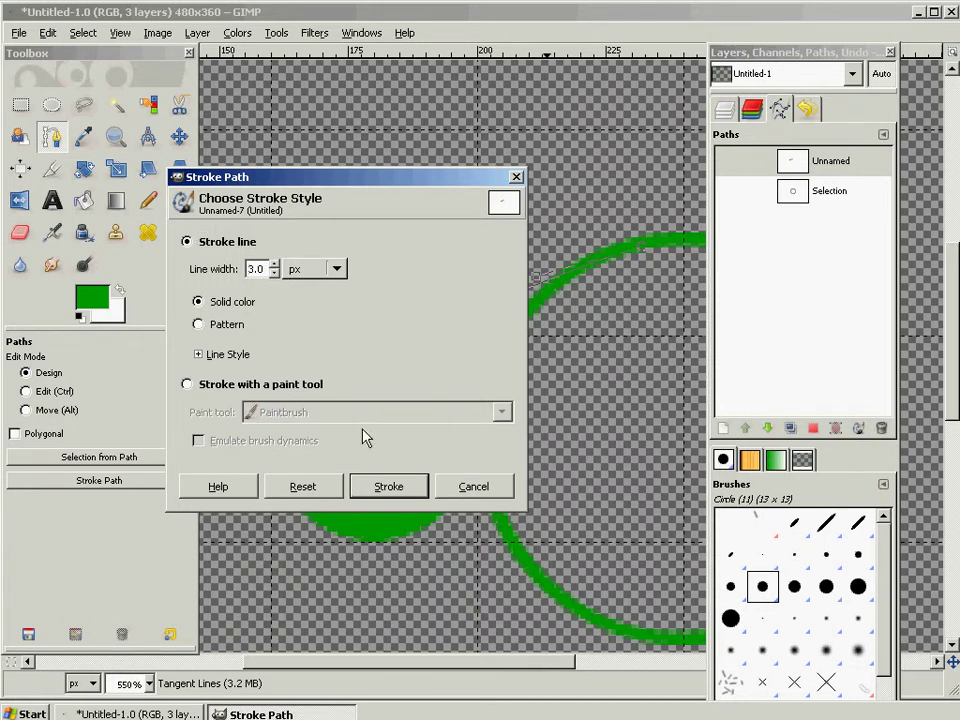
{"action": "left_click", "coordinate": [388, 487]}
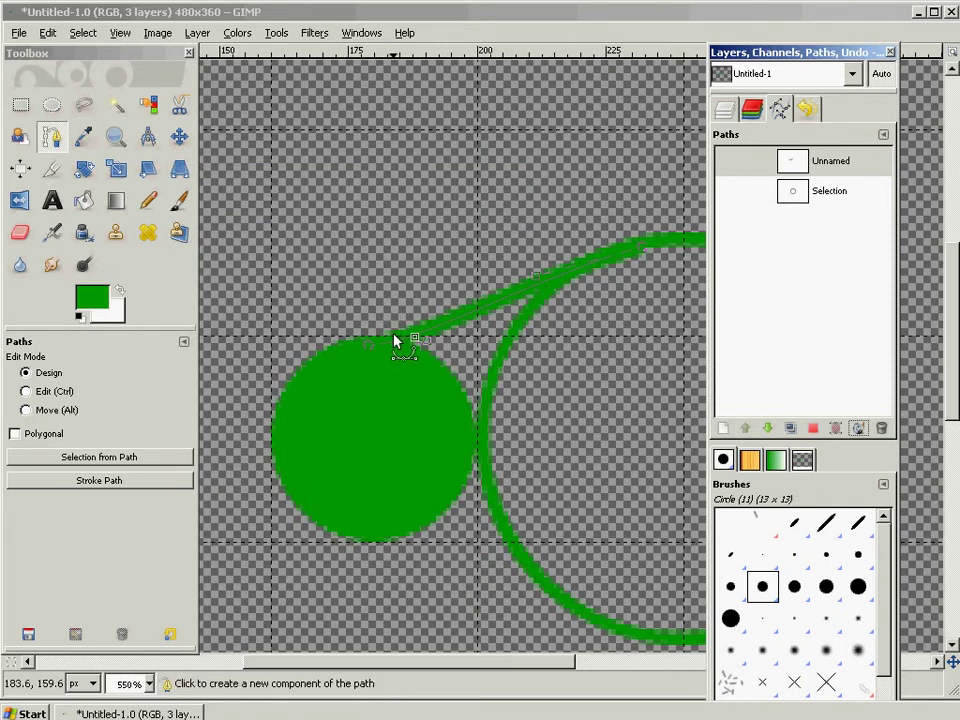
Nudge the Tangent Lines layer about 2 px left so the line meets both circles
{"action": "left_click", "coordinate": [179, 136]}
{"action": "left_click", "coordinate": [752, 108]}
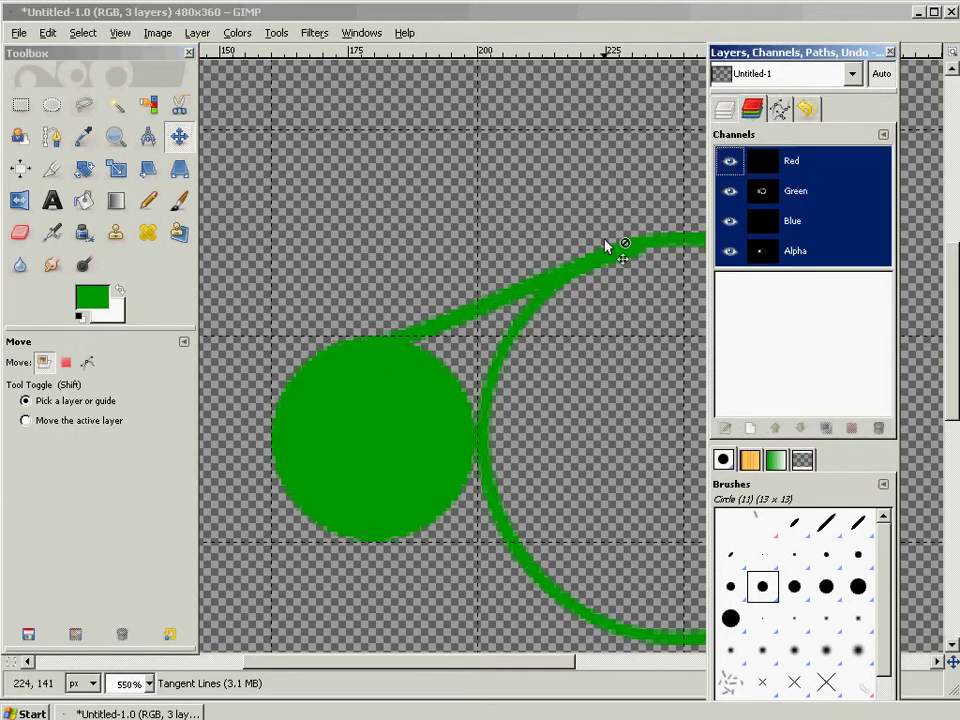
{"action": "left_click", "coordinate": [724, 110]}
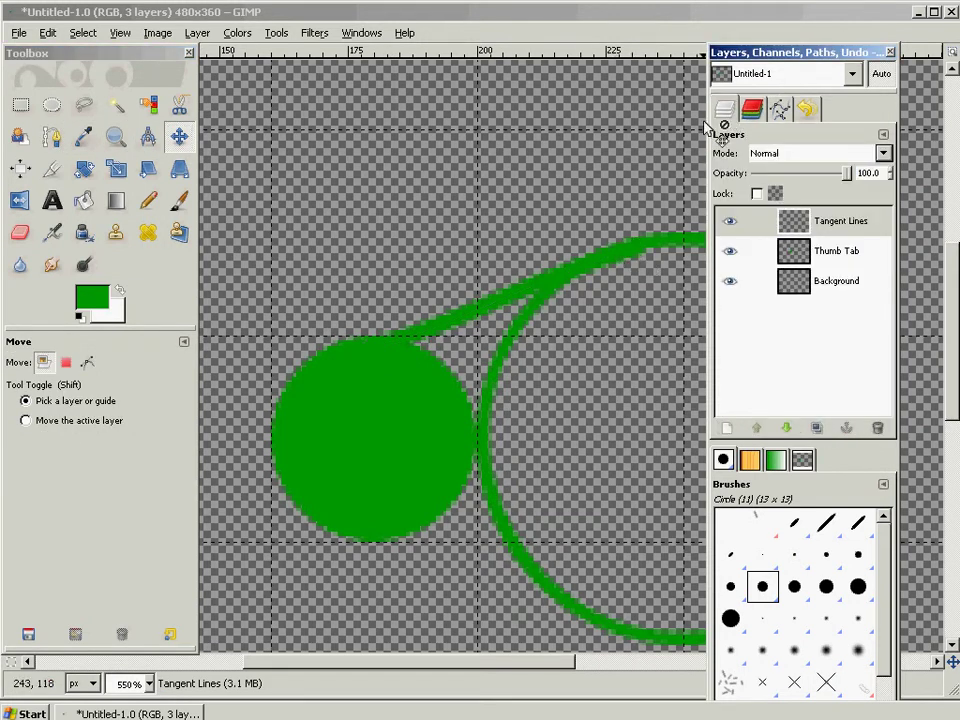
{"action": "left_click", "coordinate": [509, 295]}
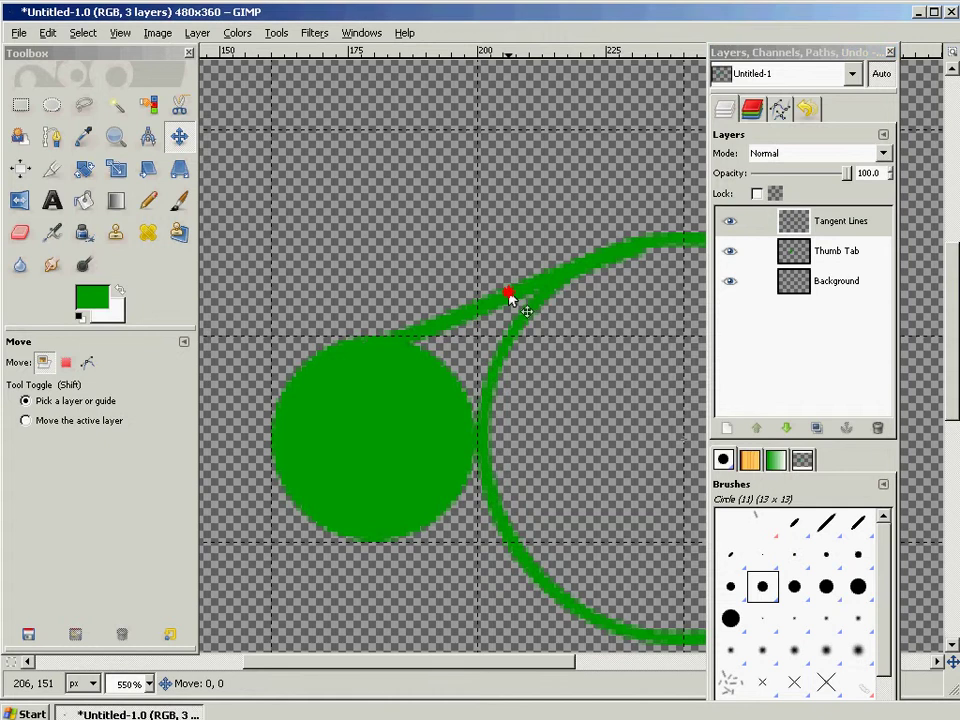
{"action": "mouse_move", "coordinate": [509, 295]}
{"action": "left_mouse_down"}
{"action": "mouse_move", "coordinate": [510, 200]}
{"action": "mouse_move", "coordinate": [441, 246]}
{"action": "mouse_move", "coordinate": [483, 194]}
{"action": "mouse_move", "coordinate": [496, 201]}
{"action": "mouse_move", "coordinate": [470, 247]}
{"action": "mouse_move", "coordinate": [502, 296]}
{"action": "left_mouse_up"}
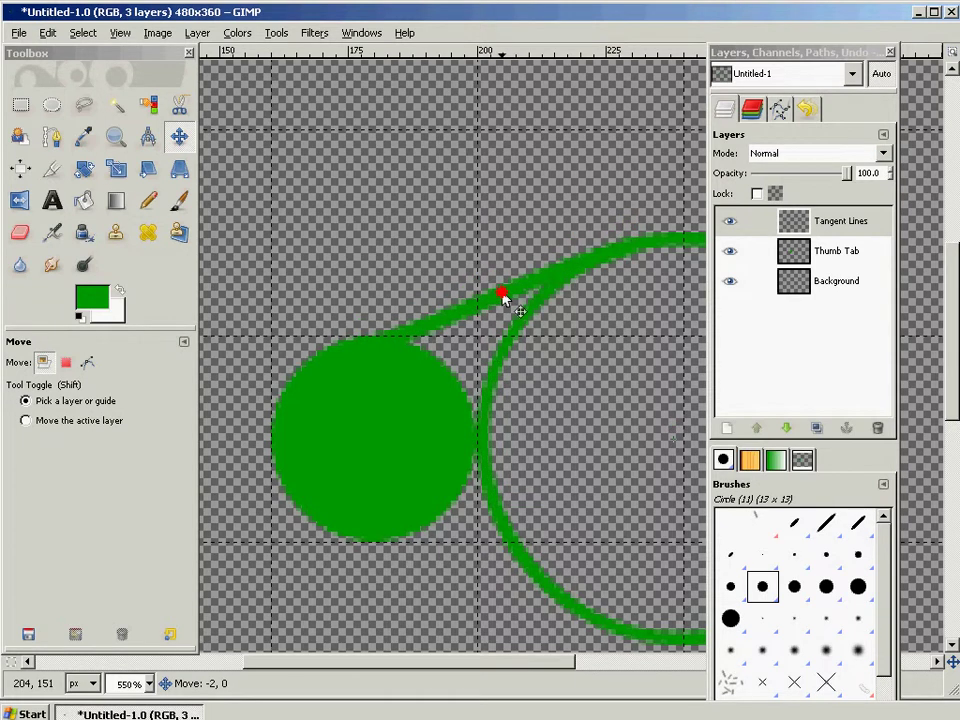
{"action": "left_click_drag", "start_coordinate": [502, 296], "coordinate": [503, 297]}
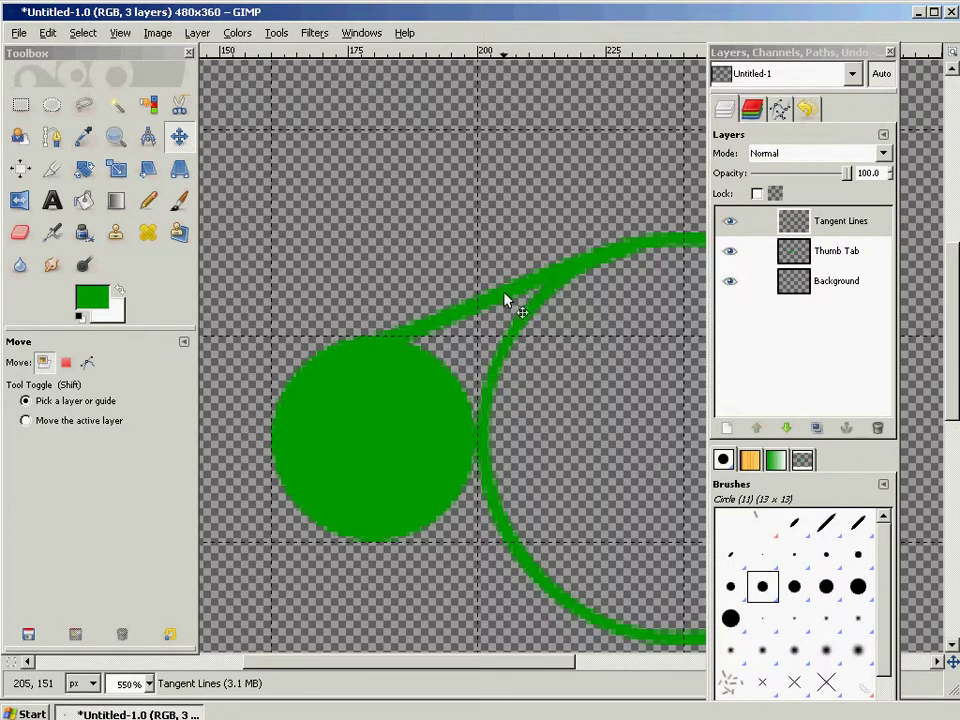
Duplicate the Tangent Lines layer and flip the copy vertically to form the lower tangent
{"action": "left_click", "coordinate": [199, 34]}
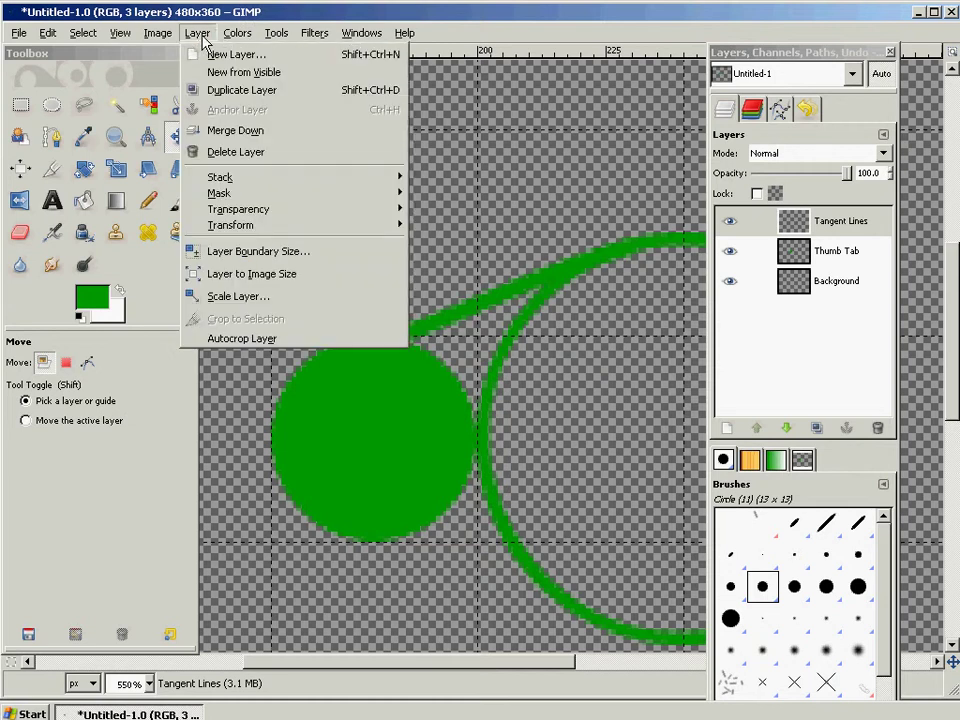
{"action": "left_click", "coordinate": [240, 90]}
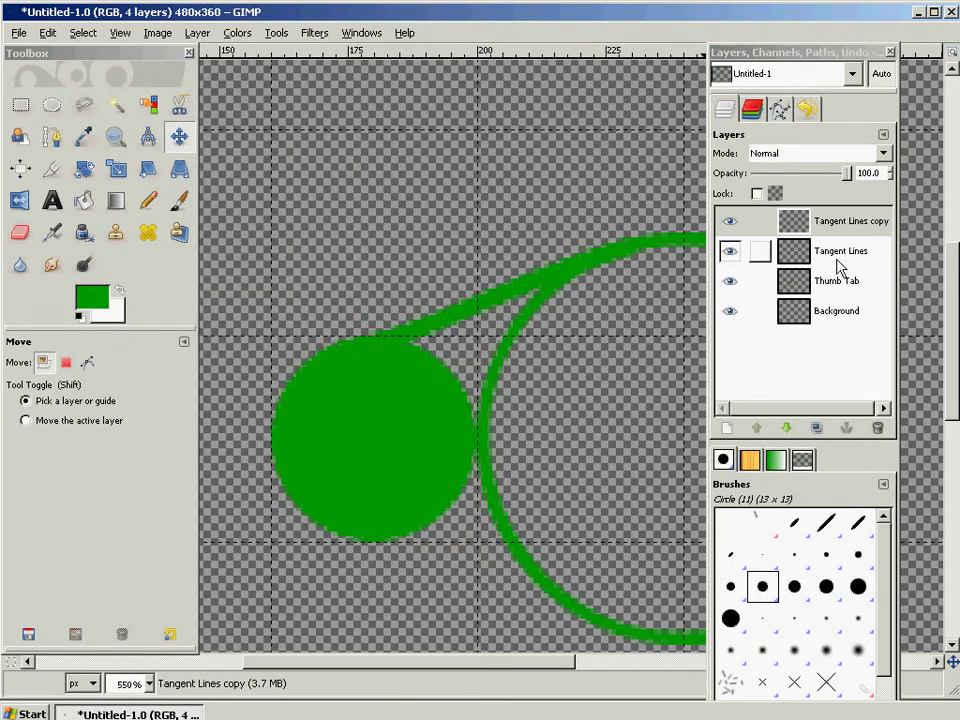
{"action": "left_click", "coordinate": [852, 228]}
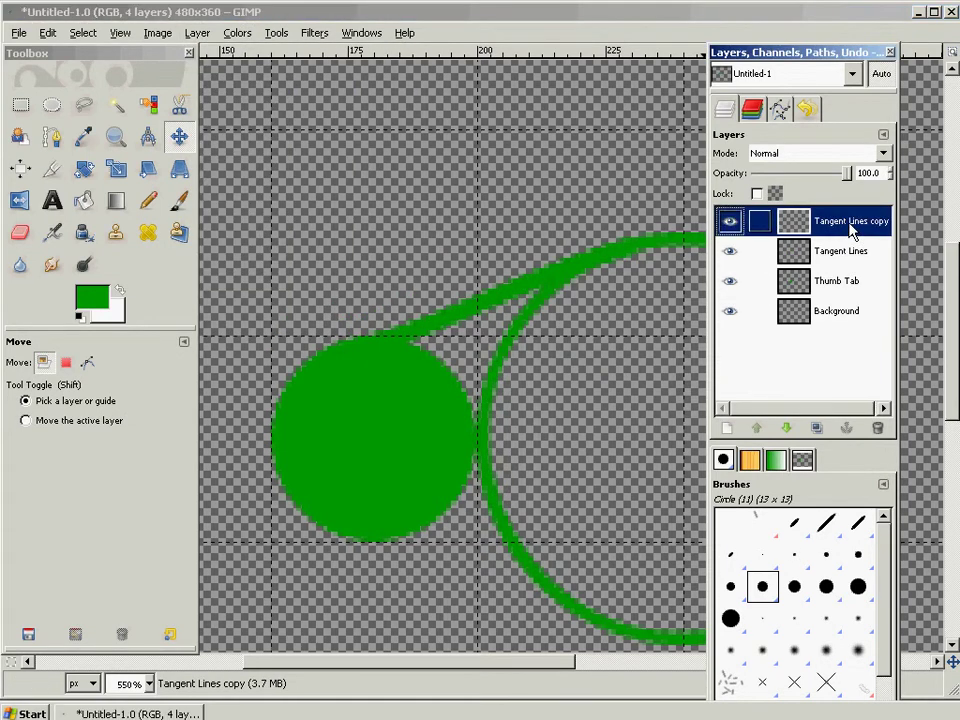
{"action": "left_click", "coordinate": [197, 33]}
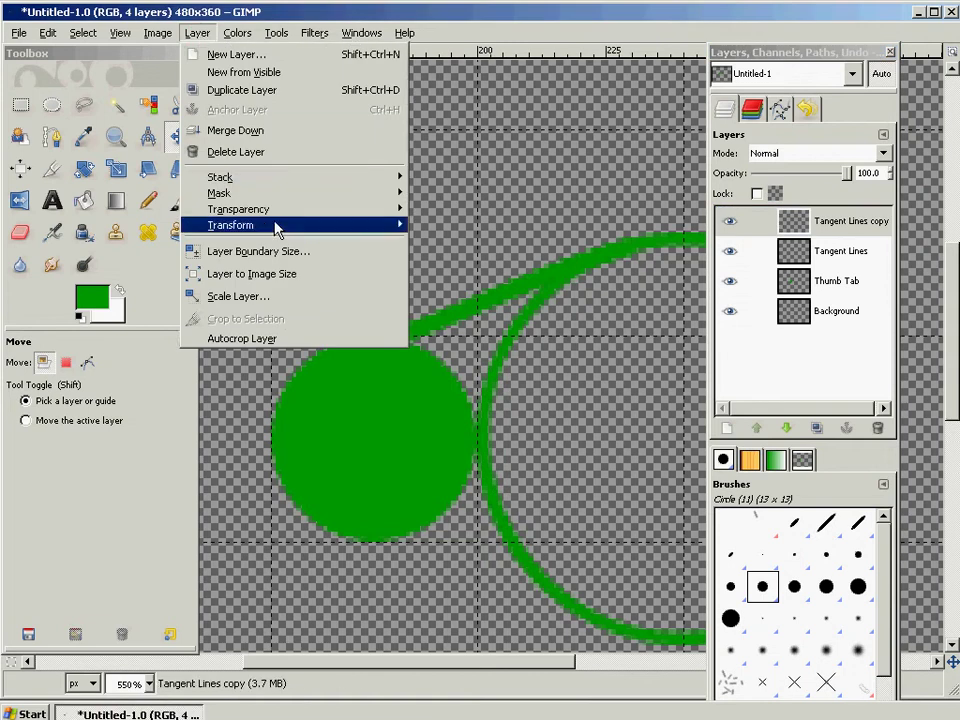
{"action": "mouse_move", "coordinate": [294, 227]}
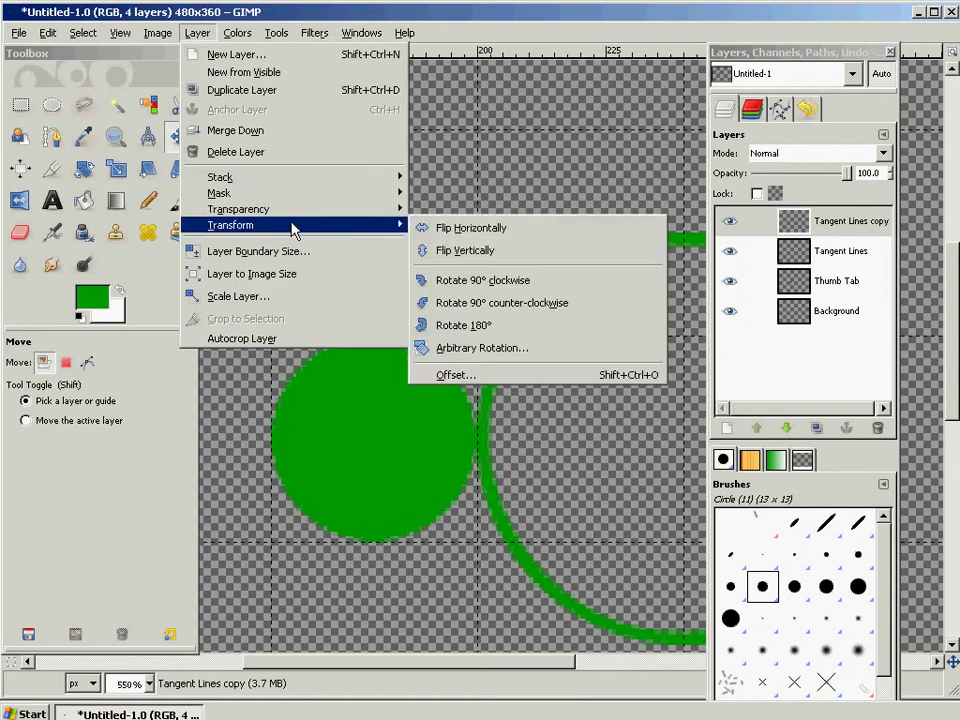
{"action": "left_click", "coordinate": [466, 250]}
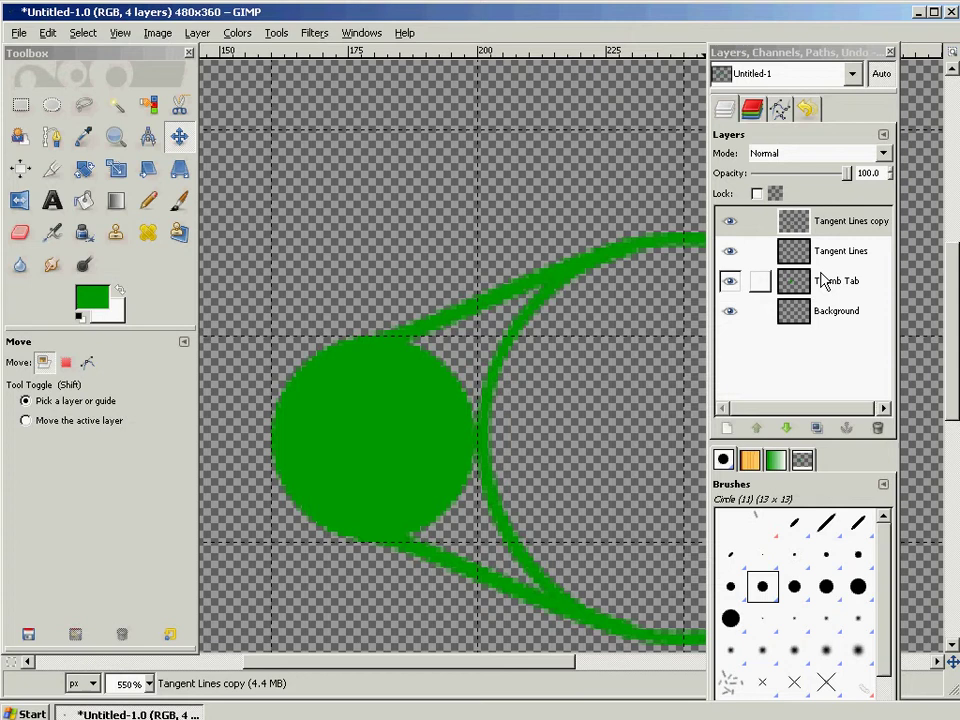
{"action": "left_click", "coordinate": [845, 221]}
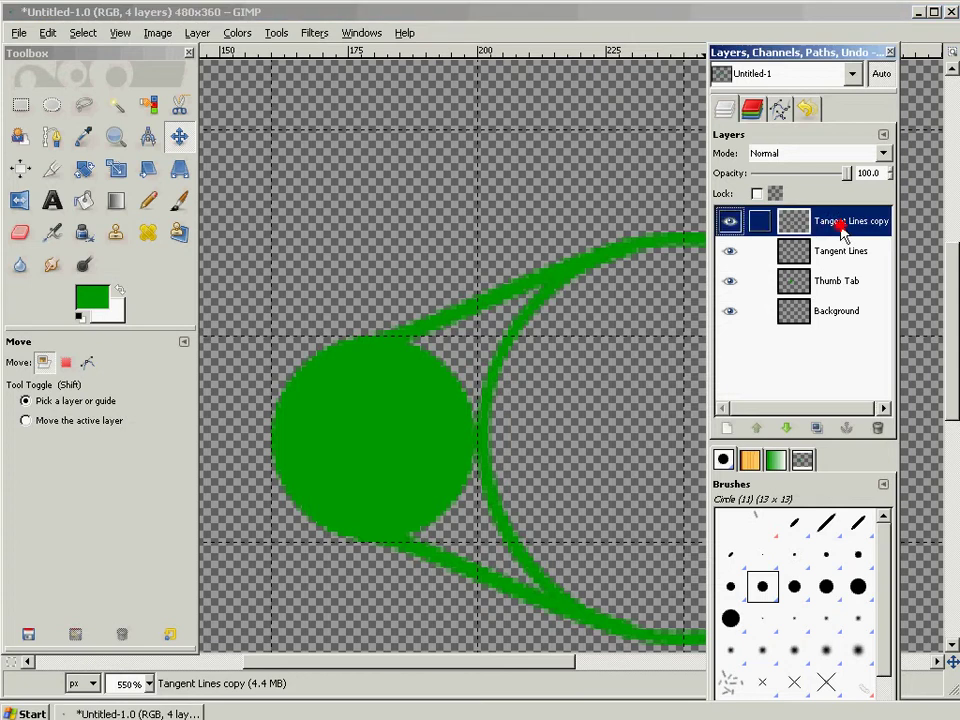
Save the image as selector.xcf in My Pictures
{"action": "left_click", "coordinate": [17, 33]}
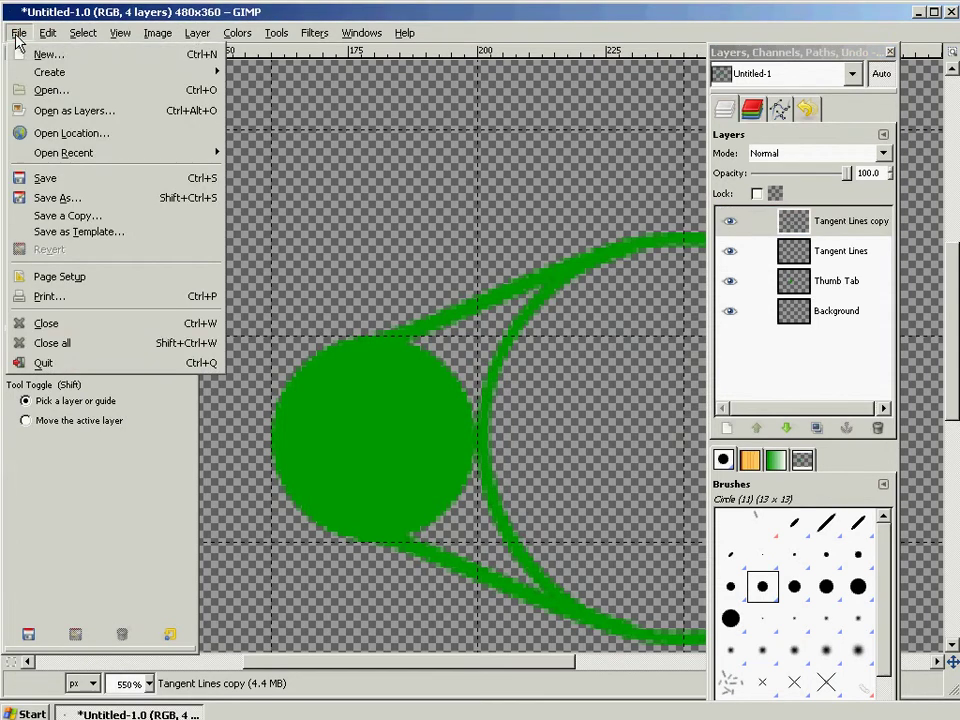
{"action": "left_click", "coordinate": [101, 182]}
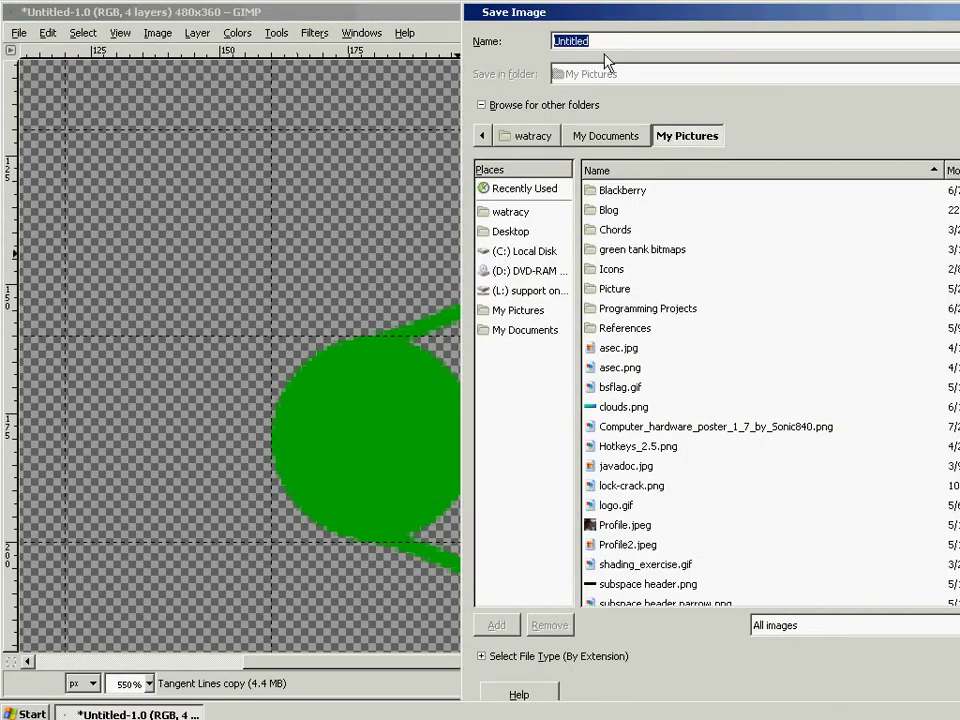
{"action": "type", "text": "selec"}
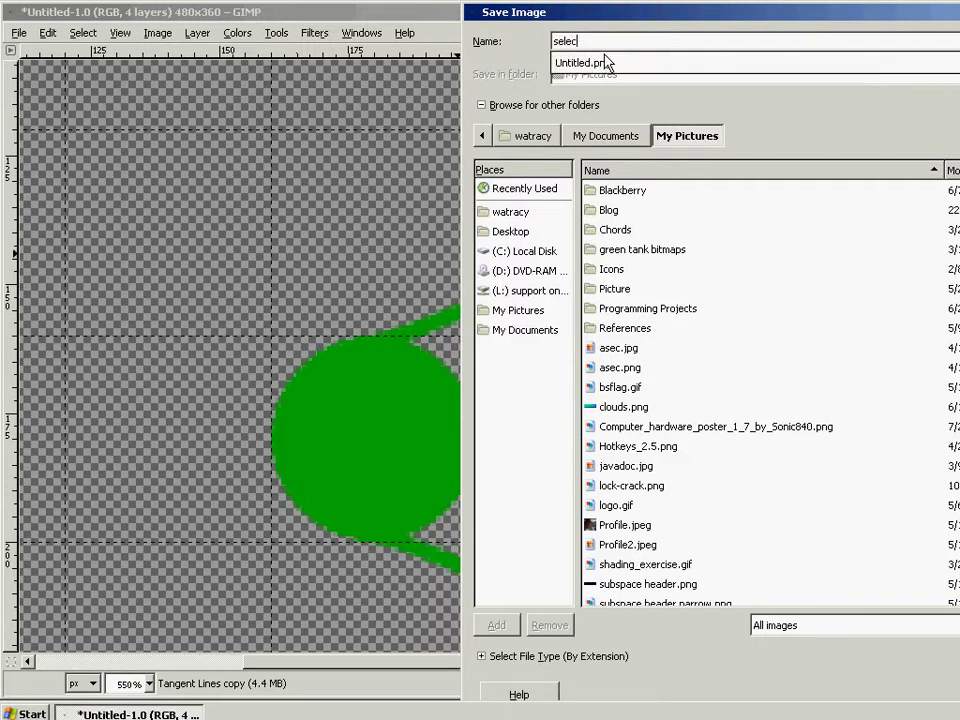
{"action": "type", "text": "tor.xcf"}
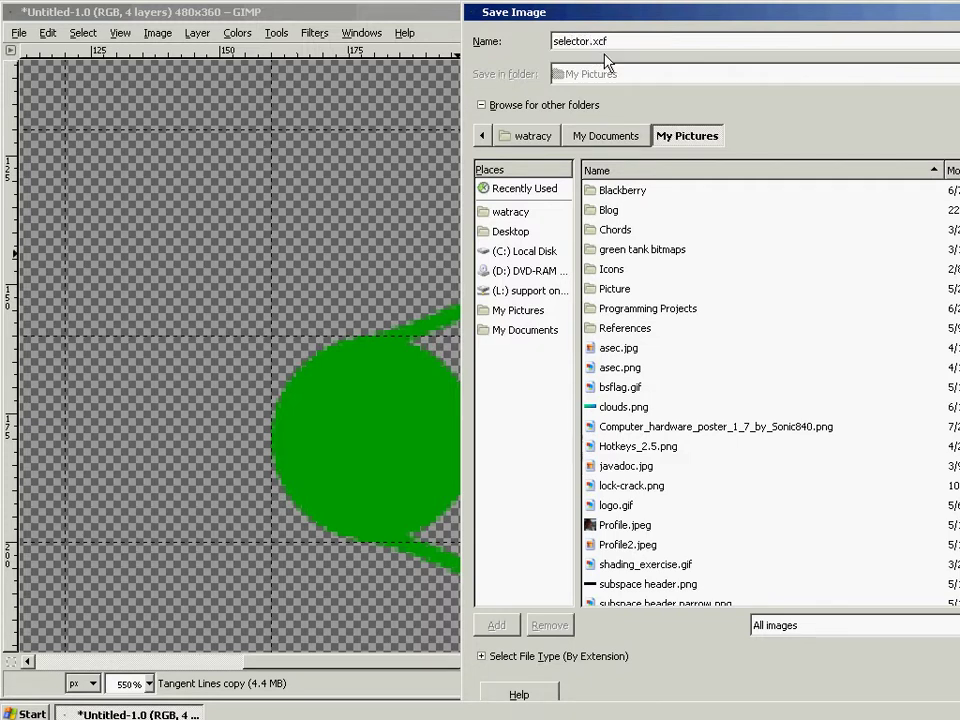
{"action": "key", "text": "Return"}
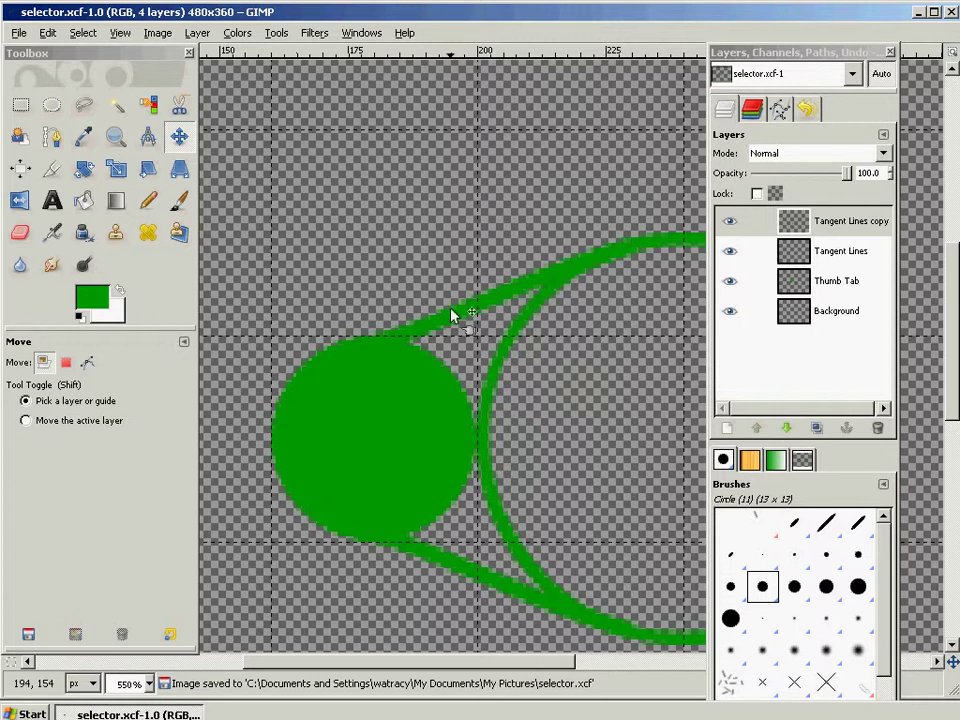
Merge the Tangent Lines copy, Tangent Lines and Thumb Tab layers down into a single Background layer
{"action": "left_click", "coordinate": [806, 226]}
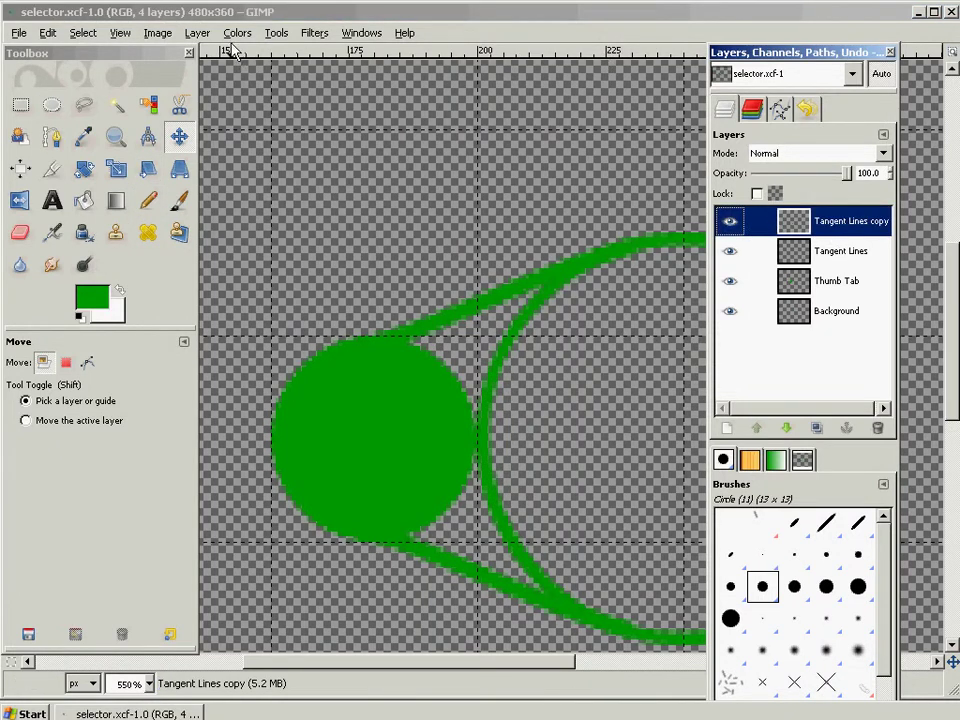
{"action": "left_click", "coordinate": [197, 33]}
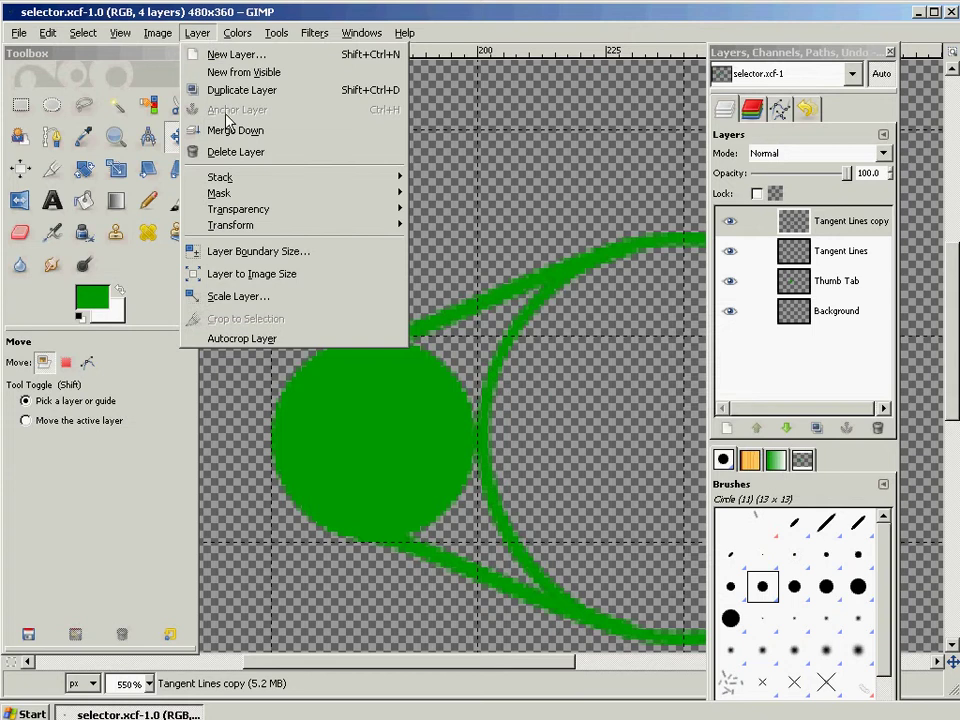
{"action": "left_click", "coordinate": [190, 130]}
{"action": "right_click", "coordinate": [830, 228]}
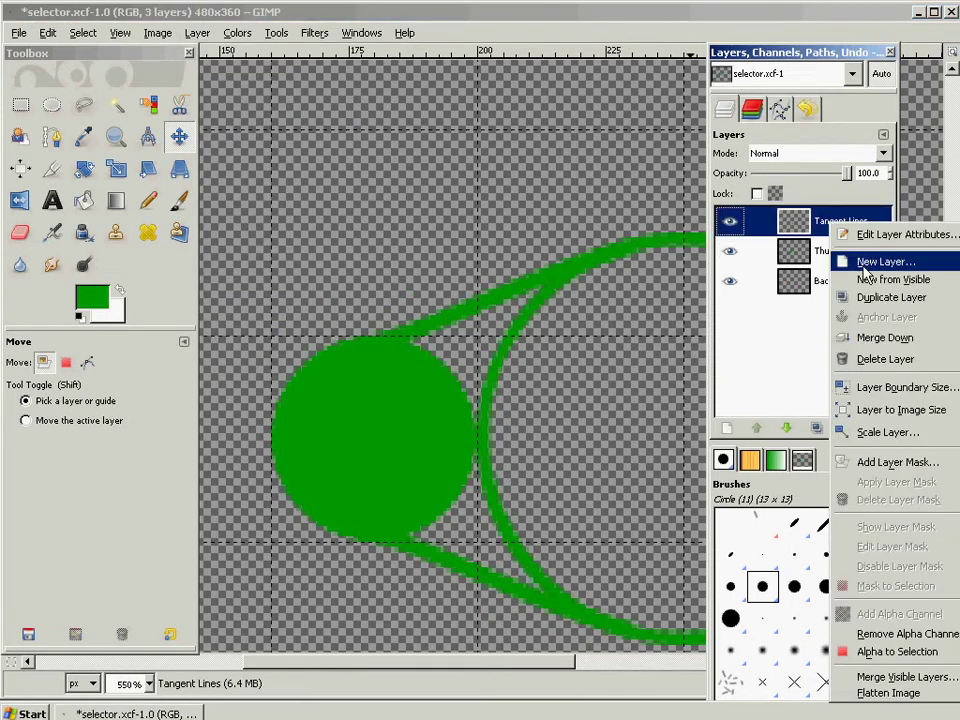
{"action": "left_click", "coordinate": [872, 338]}
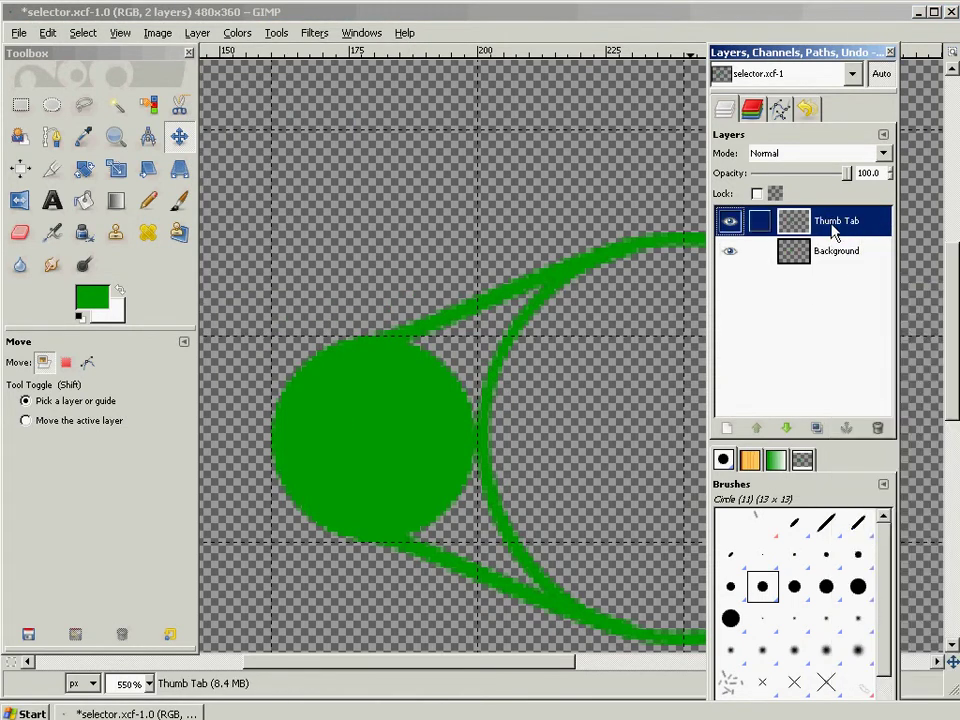
{"action": "right_click", "coordinate": [830, 225]}
{"action": "left_click", "coordinate": [868, 342]}
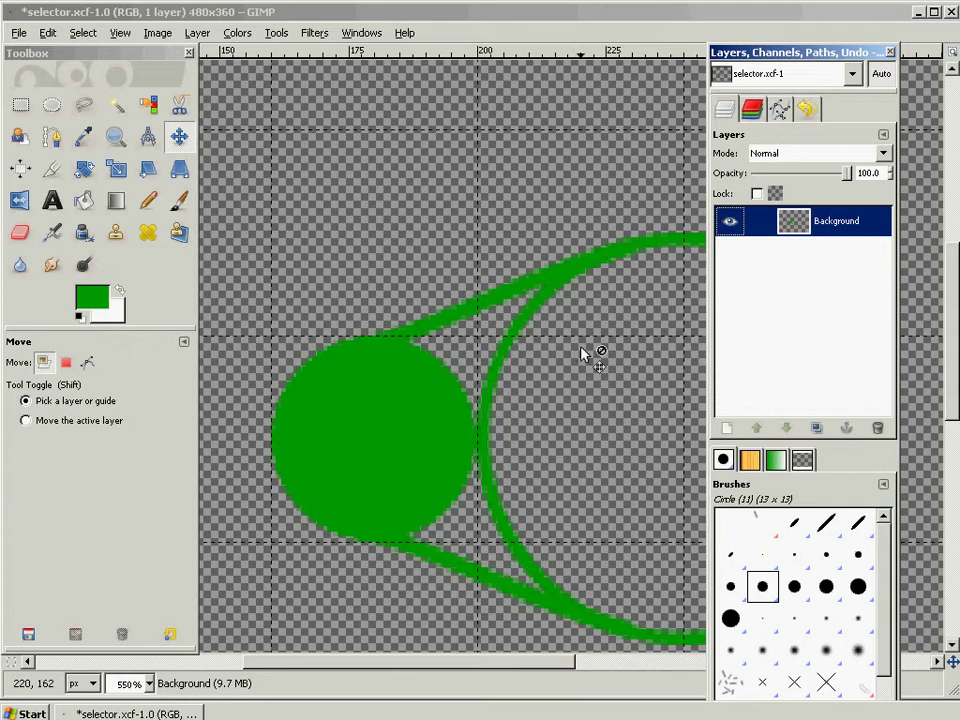
Bucket-fill the upper and lower wedges beside the circle green, undoing the extra solid fill
{"action": "left_click", "coordinate": [88, 203]}
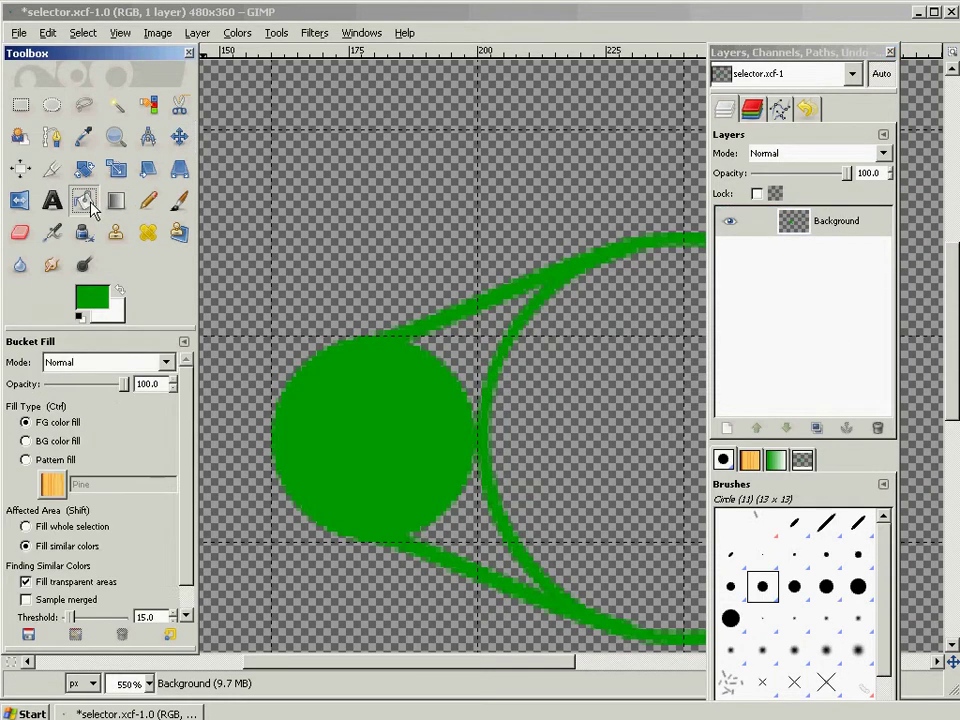
{"action": "left_click", "coordinate": [474, 346]}
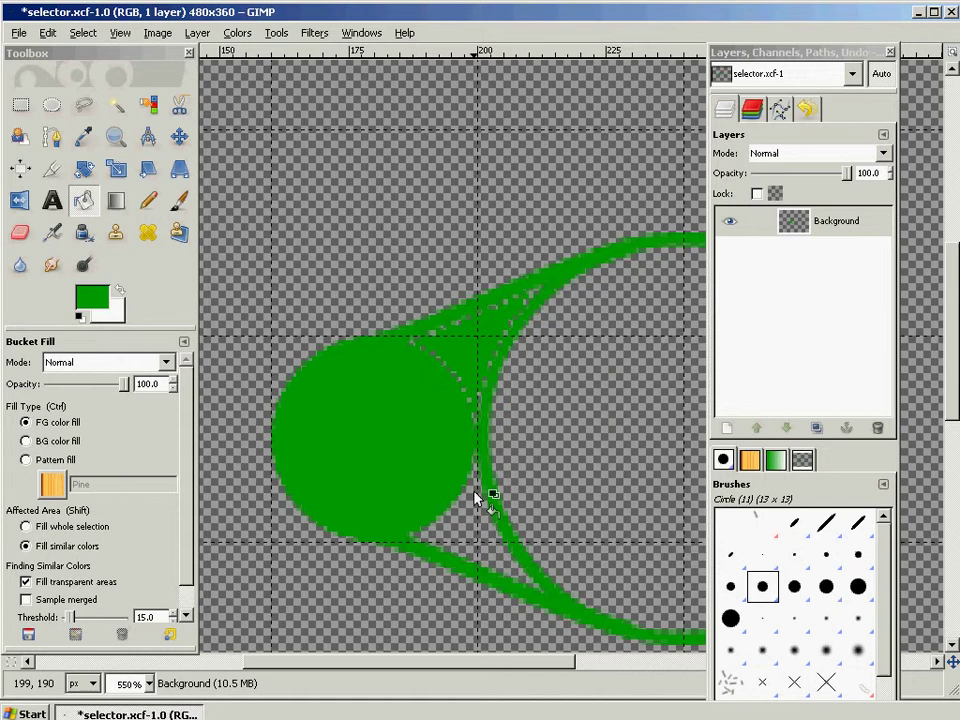
{"action": "left_click", "coordinate": [466, 527]}
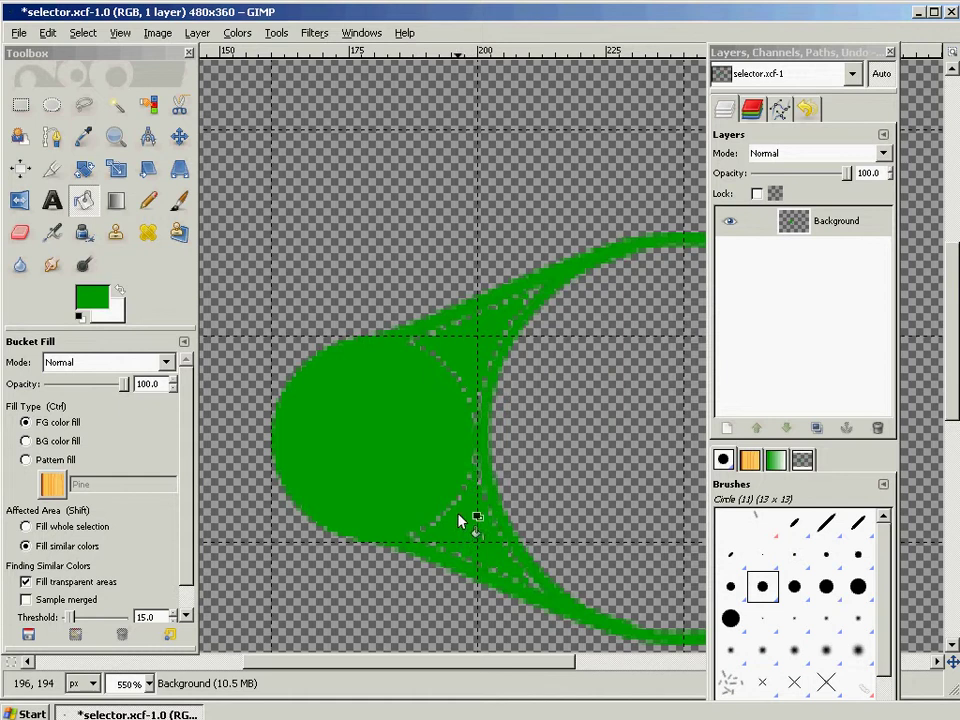
{"action": "left_click", "coordinate": [427, 331]}
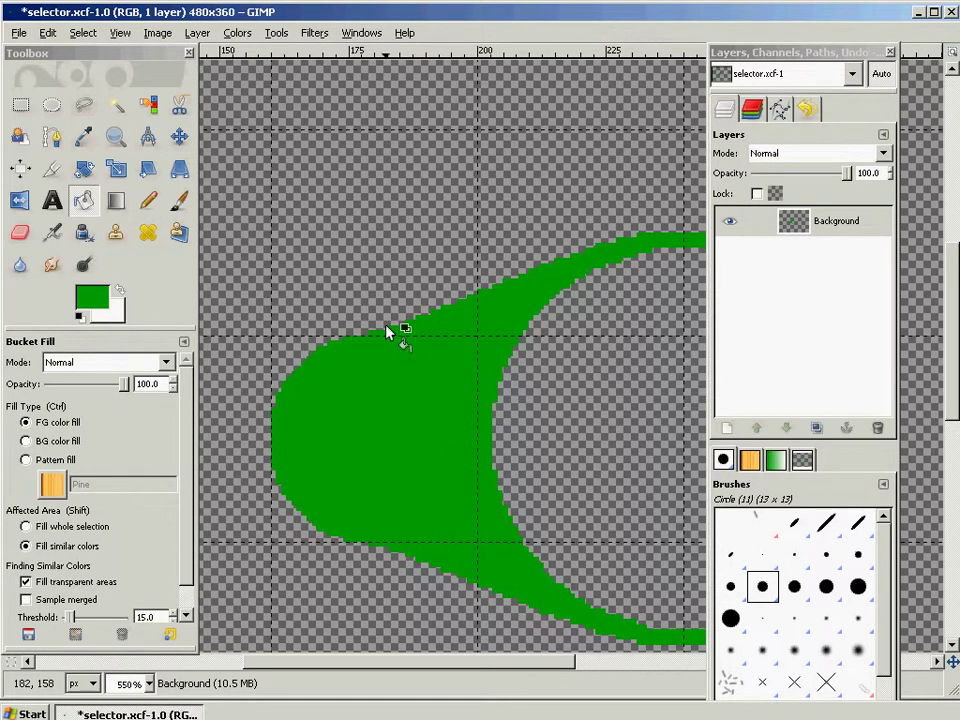
{"action": "key", "text": "ctrl+z"}
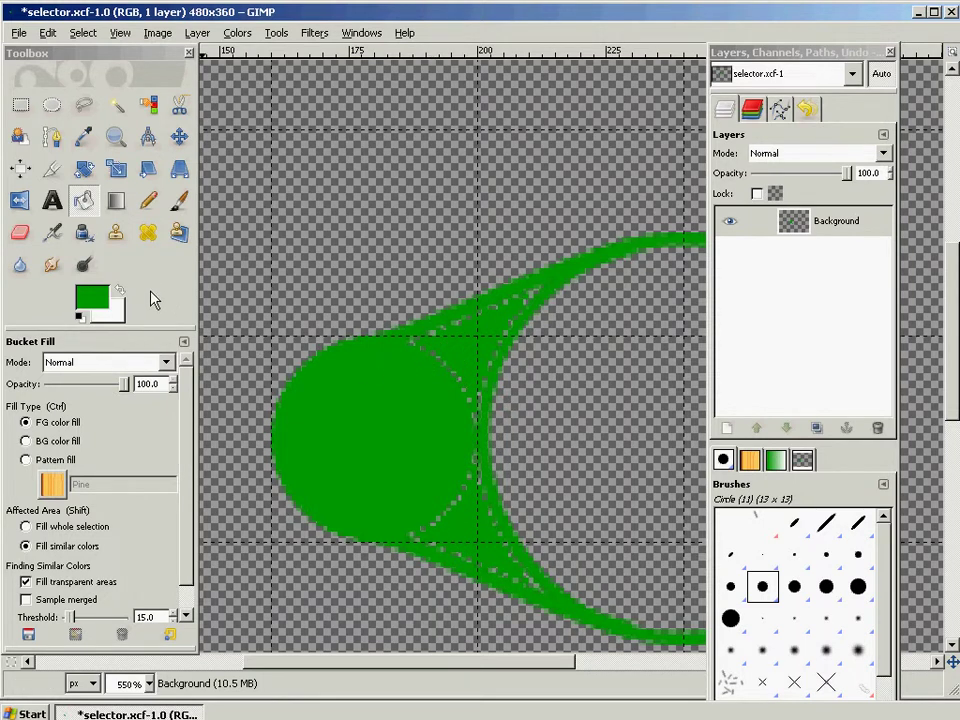
Set up the Clone tool with the Circle (05) brush and a source inside the solid green circle
{"action": "left_click", "coordinate": [115, 233]}
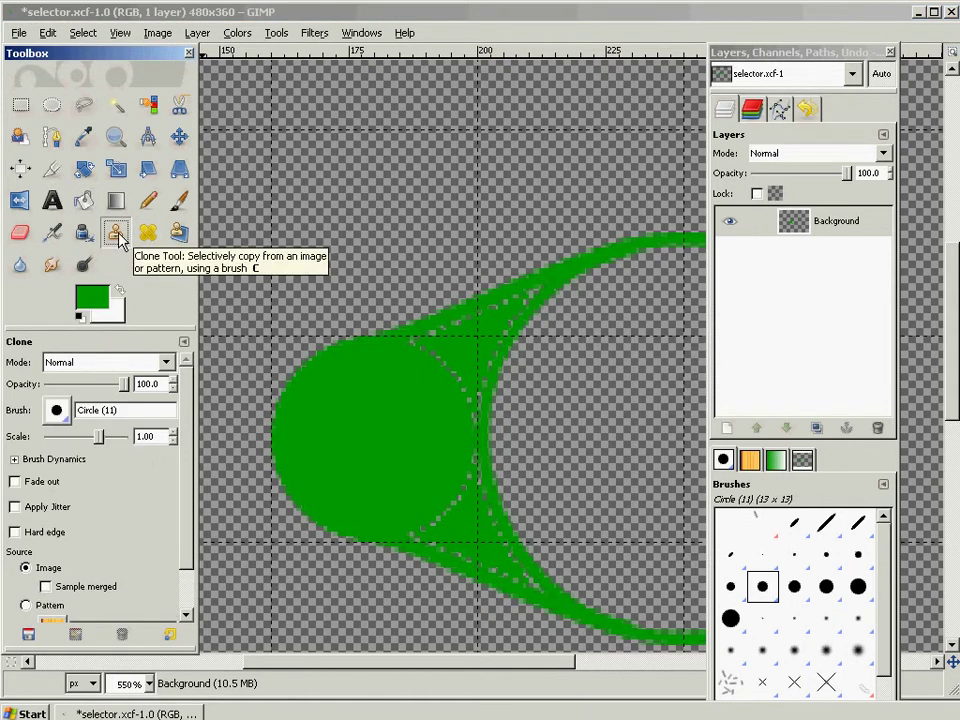
{"action": "left_click", "coordinate": [358, 355]}
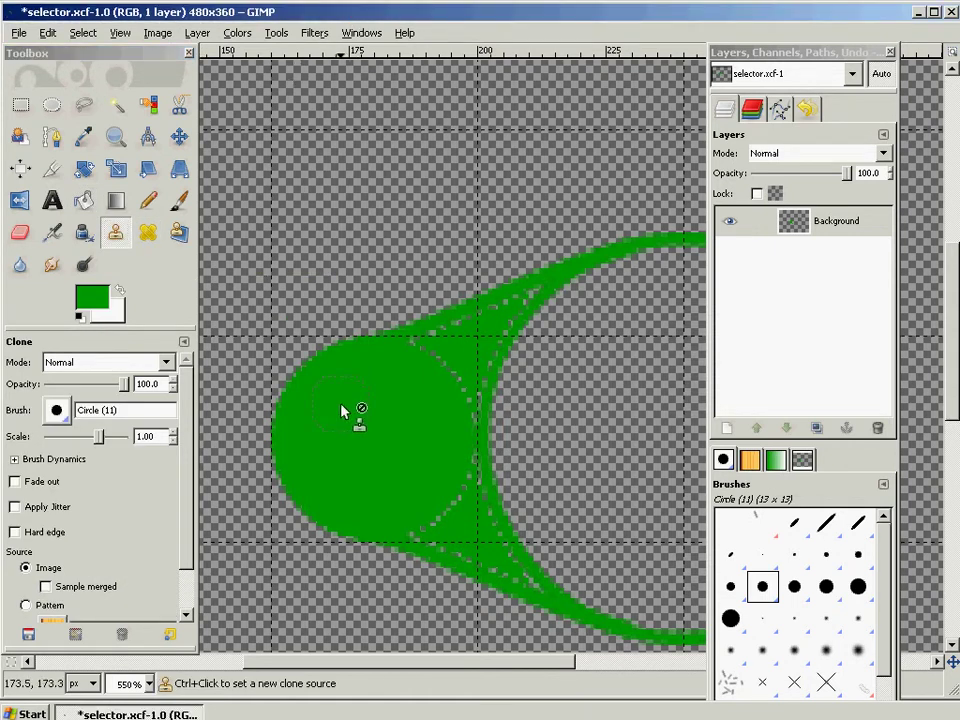
{"action": "left_click", "coordinate": [56, 410]}
{"action": "left_click", "coordinate": [106, 465]}
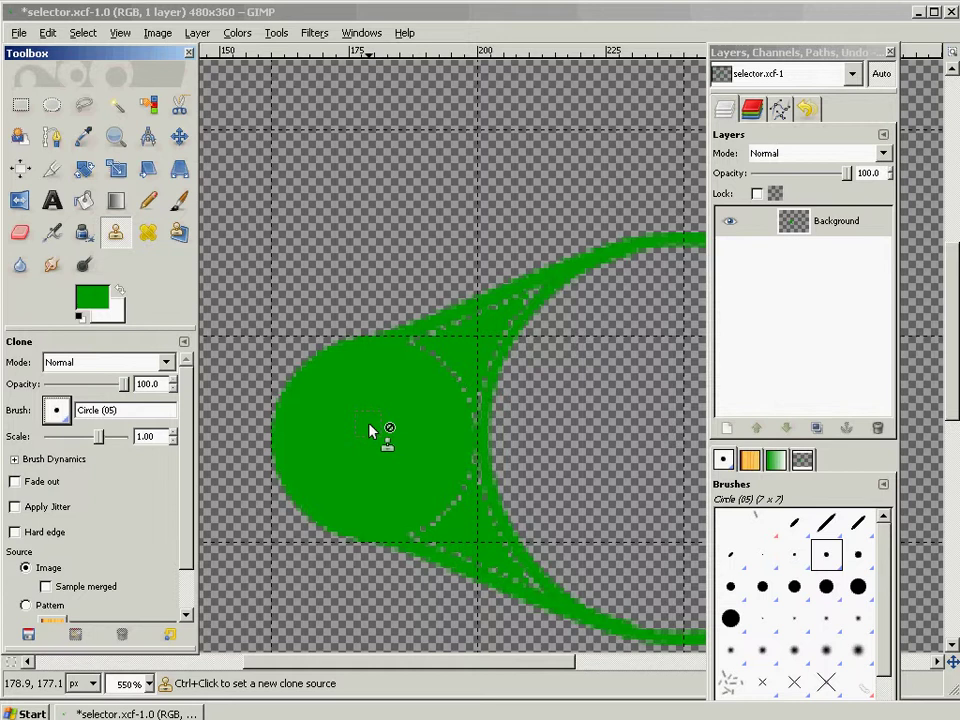
{"action": "left_click", "coordinate": [364, 388]}
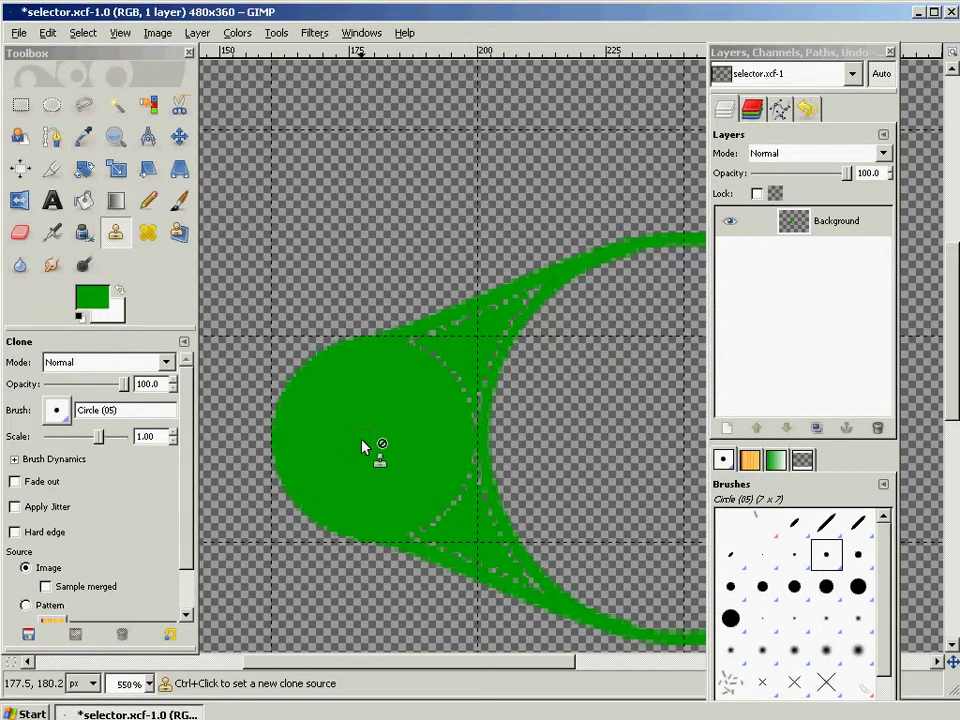
{"action": "key", "text": "ctrl"}
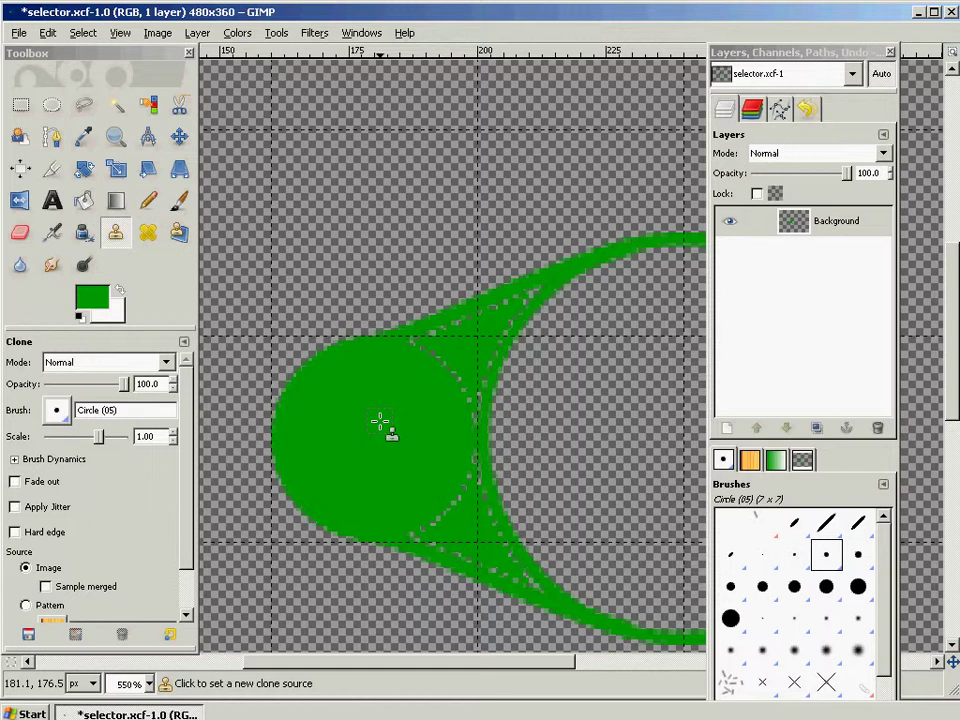
{"action": "left_click", "coordinate": [380, 423], "text": "ctrl"}
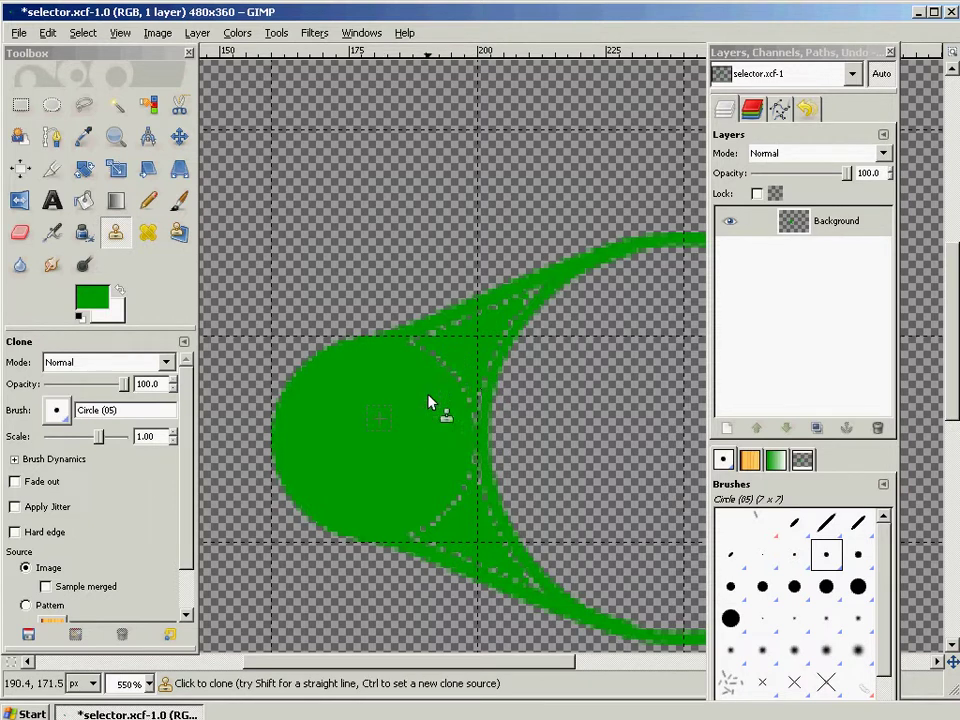
Clone solid green over the speckled upper and lower wedges
{"action": "left_click_drag", "start_coordinate": [432, 364], "coordinate": [452, 400]}
{"action": "mouse_move", "coordinate": [417, 357]}
{"action": "left_mouse_down"}
{"action": "mouse_move", "coordinate": [463, 326]}
{"action": "mouse_move", "coordinate": [460, 344]}
{"action": "left_mouse_up"}
{"action": "mouse_move", "coordinate": [459, 401]}
{"action": "left_mouse_down"}
{"action": "mouse_move", "coordinate": [463, 418]}
{"action": "mouse_move", "coordinate": [470, 401]}
{"action": "mouse_move", "coordinate": [446, 425]}
{"action": "left_mouse_up"}
{"action": "mouse_move", "coordinate": [470, 376]}
{"action": "left_mouse_down"}
{"action": "mouse_move", "coordinate": [480, 386]}
{"action": "mouse_move", "coordinate": [486, 342]}
{"action": "mouse_move", "coordinate": [517, 311]}
{"action": "mouse_move", "coordinate": [472, 328]}
{"action": "left_mouse_up"}
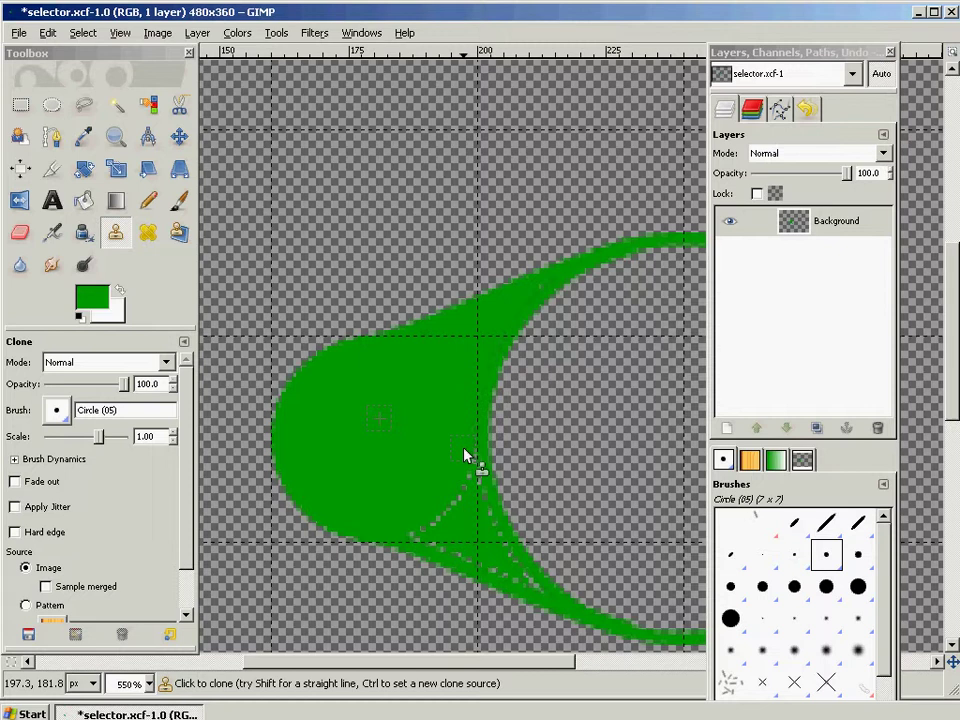
{"action": "mouse_move", "coordinate": [464, 456]}
{"action": "left_mouse_down"}
{"action": "mouse_move", "coordinate": [469, 492]}
{"action": "mouse_move", "coordinate": [472, 475]}
{"action": "mouse_move", "coordinate": [474, 486]}
{"action": "mouse_move", "coordinate": [421, 535]}
{"action": "mouse_move", "coordinate": [527, 587]}
{"action": "left_mouse_up"}
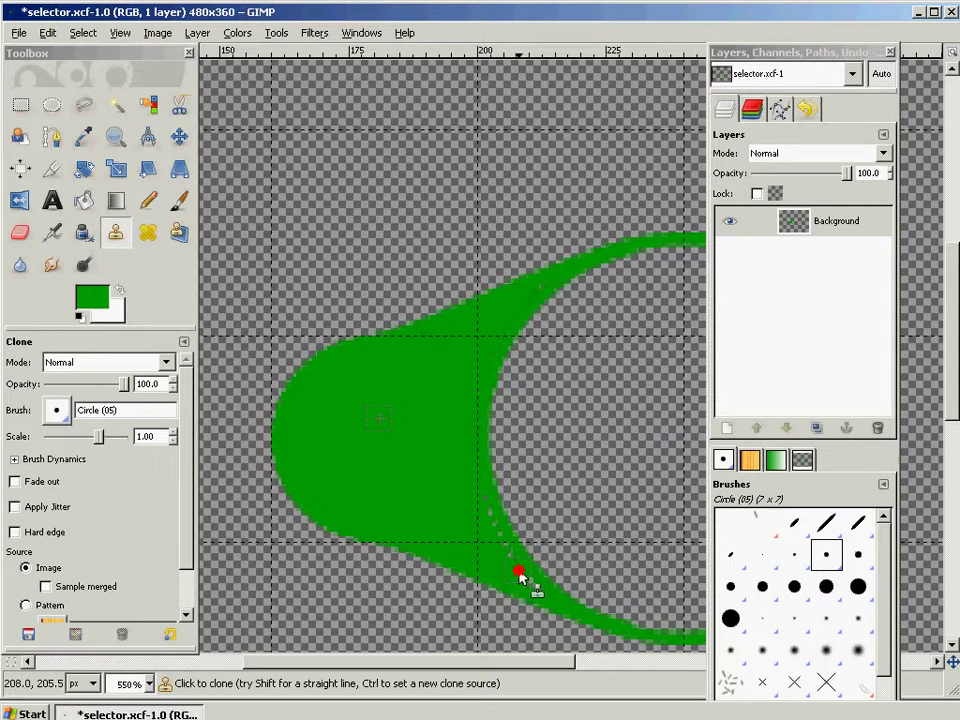
{"action": "mouse_move", "coordinate": [501, 560]}
{"action": "left_mouse_down"}
{"action": "mouse_move", "coordinate": [476, 508]}
{"action": "mouse_move", "coordinate": [482, 525]}
{"action": "left_mouse_up"}
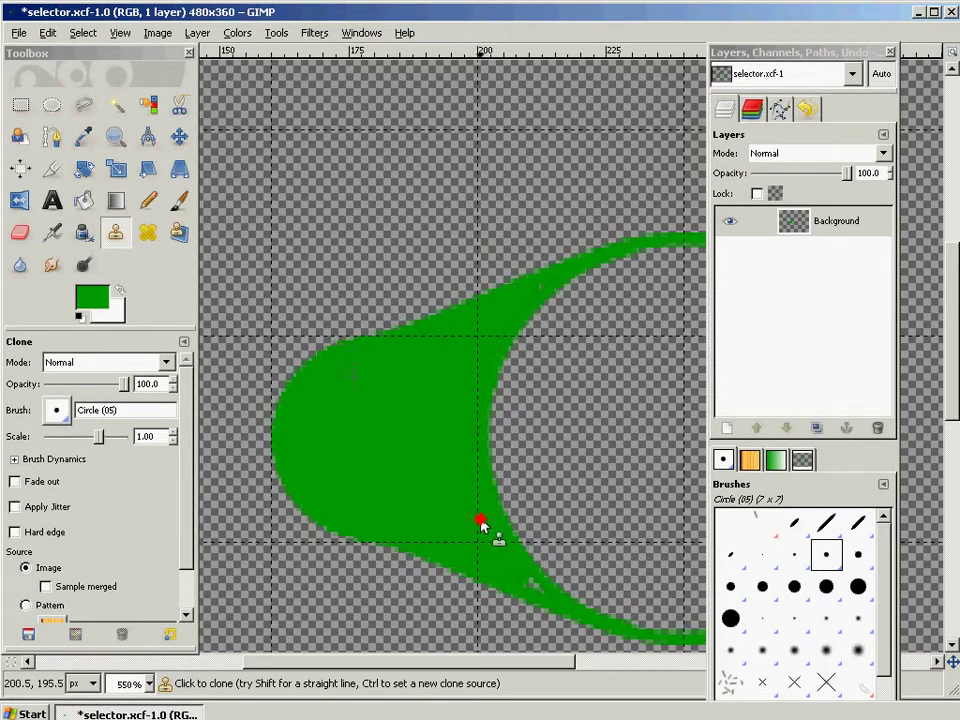
Touch up the remaining speckles with the smaller Circle (03) brush
{"action": "left_click", "coordinate": [56, 410]}
{"action": "left_click", "coordinate": [82, 466]}
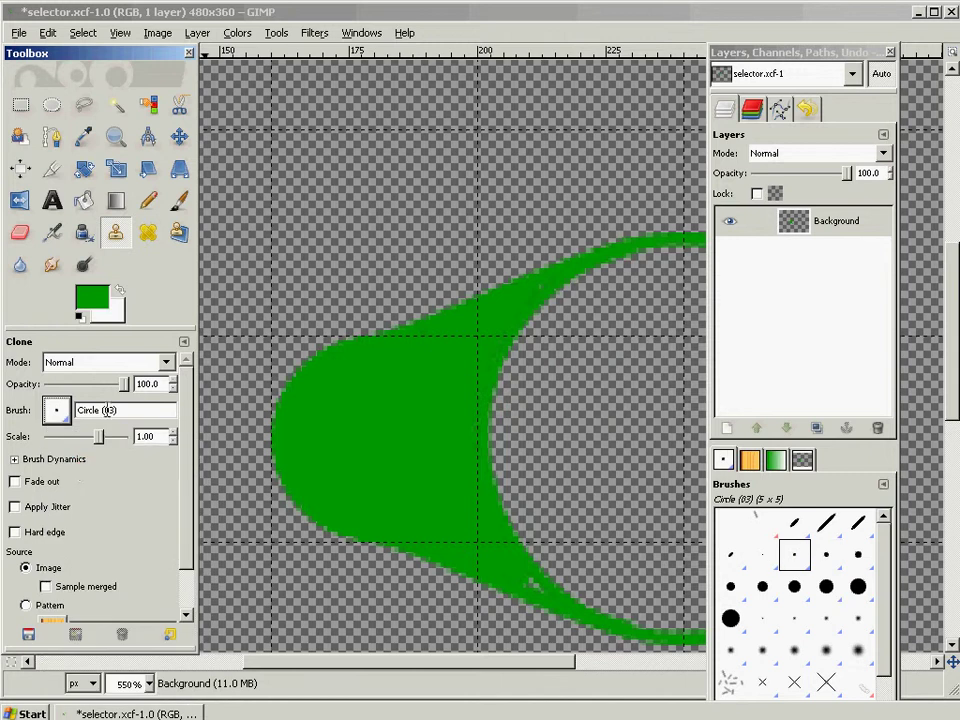
{"action": "left_click", "coordinate": [541, 294]}
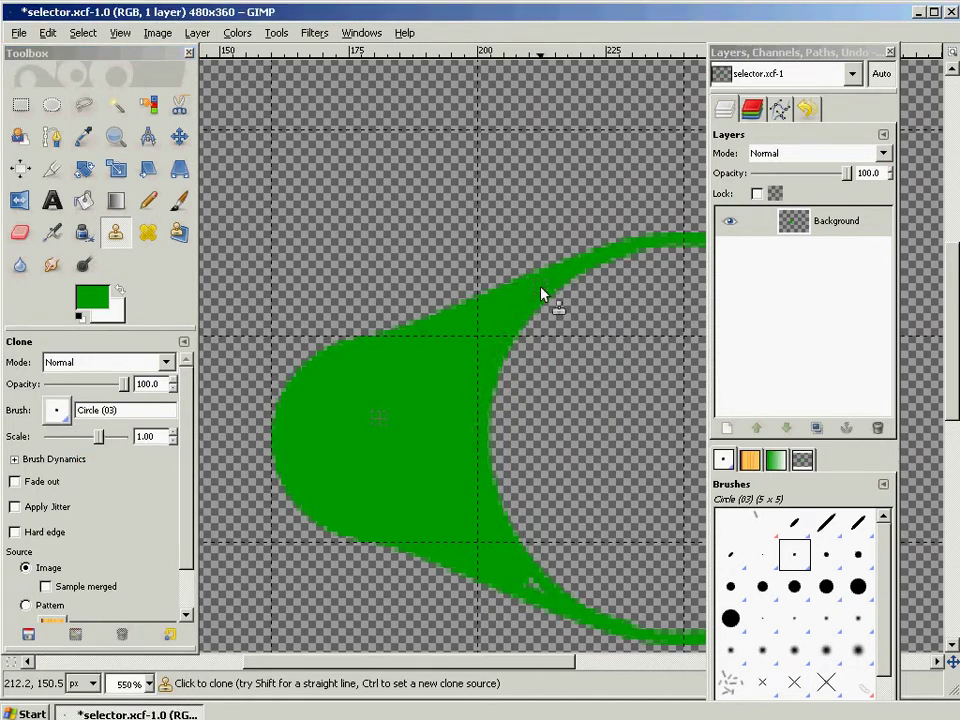
{"action": "mouse_move", "coordinate": [532, 590]}
{"action": "left_mouse_down"}
{"action": "mouse_move", "coordinate": [542, 590]}
{"action": "mouse_move", "coordinate": [529, 595]}
{"action": "left_mouse_up"}
Add a new layer named Grip above the Background layer
{"action": "scroll", "coordinate": [343, 368], "scroll_direction": "down", "scroll_amount": 2}
{"action": "scroll", "coordinate": [343, 368], "scroll_direction": "left", "scroll_amount": 1}
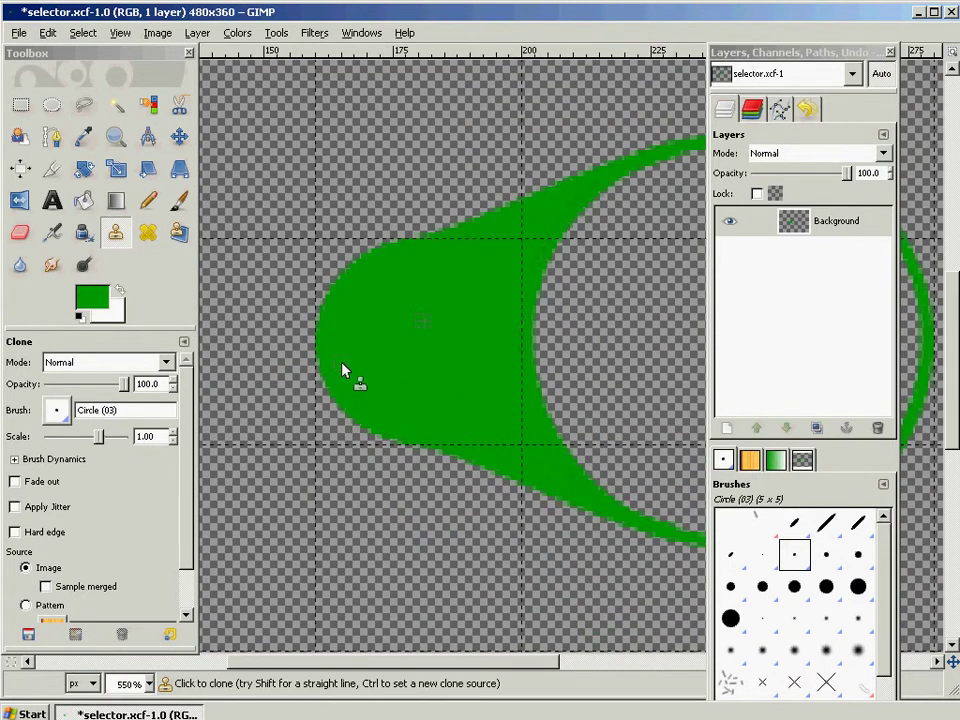
{"action": "left_click", "coordinate": [54, 106]}
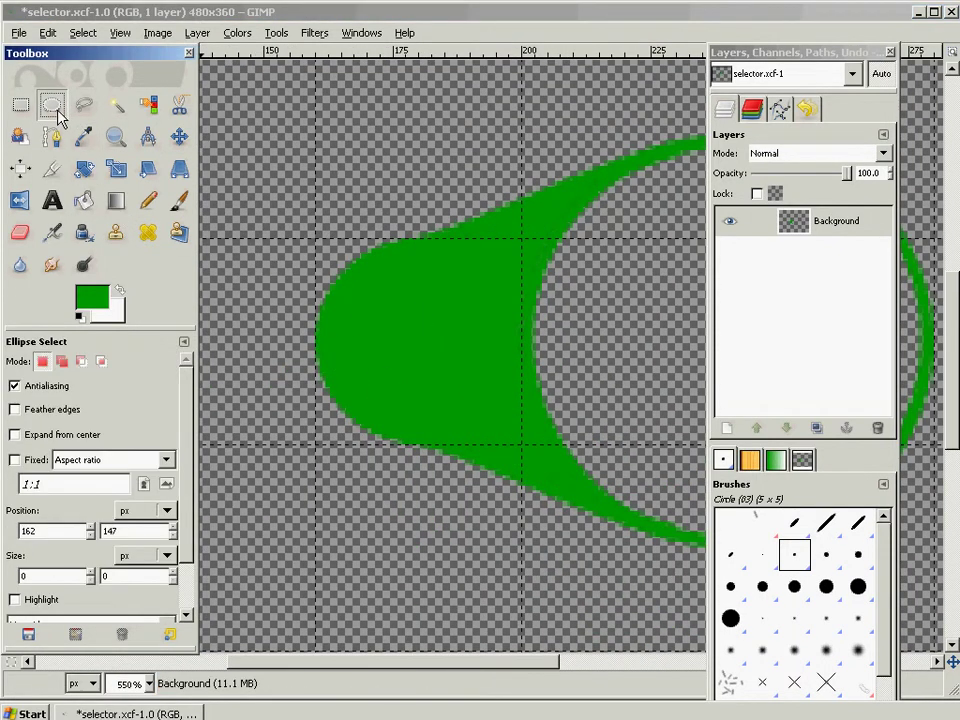
{"action": "right_click", "coordinate": [836, 222]}
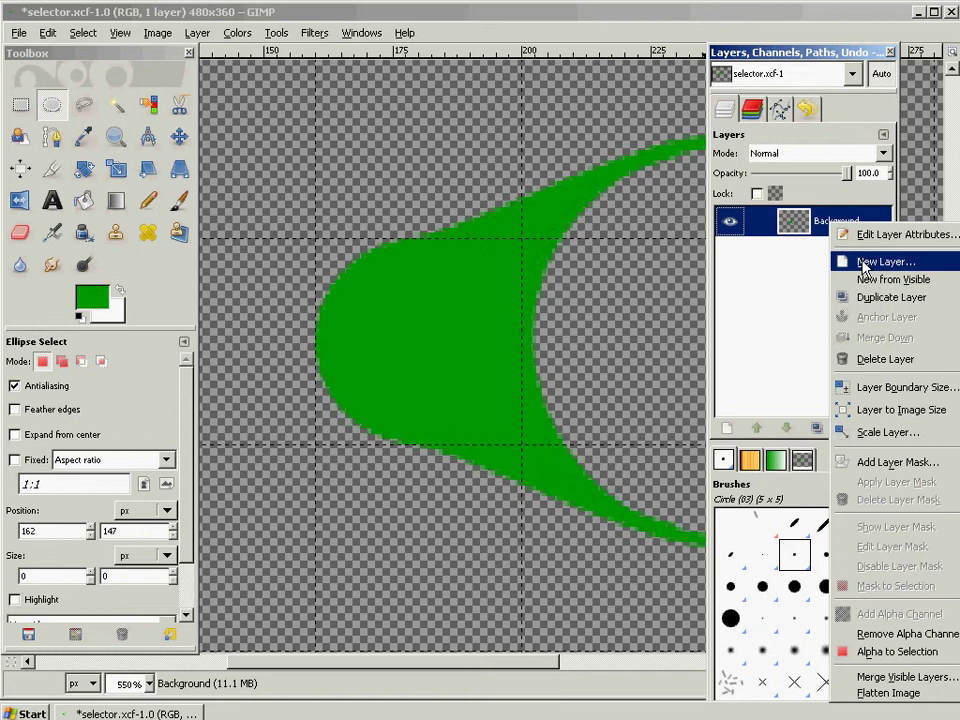
{"action": "left_click", "coordinate": [862, 263]}
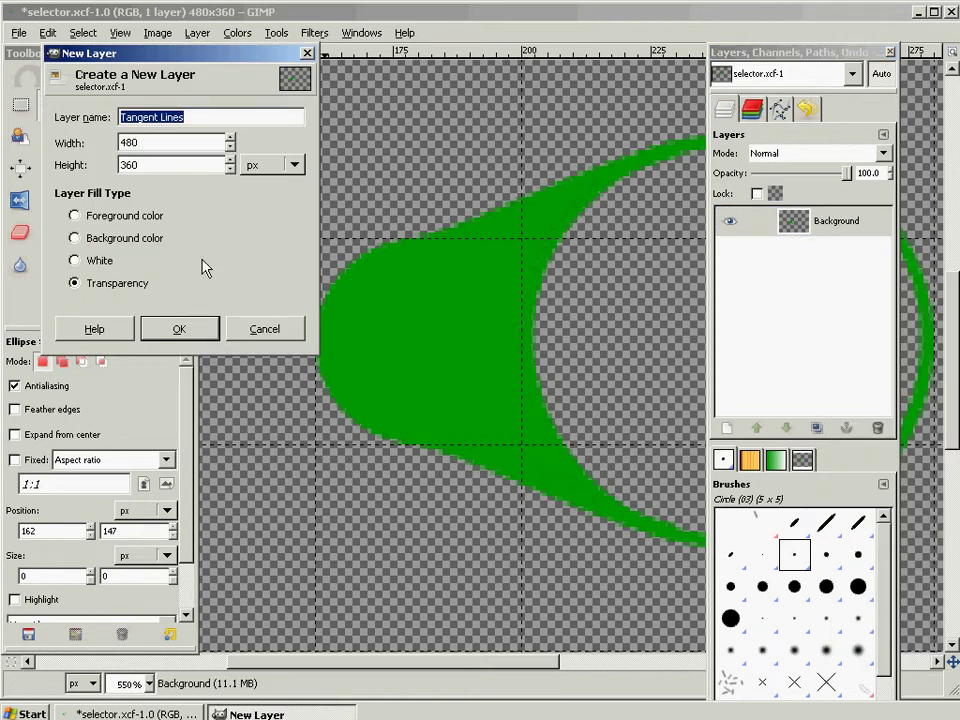
{"action": "type", "text": "Grip"}
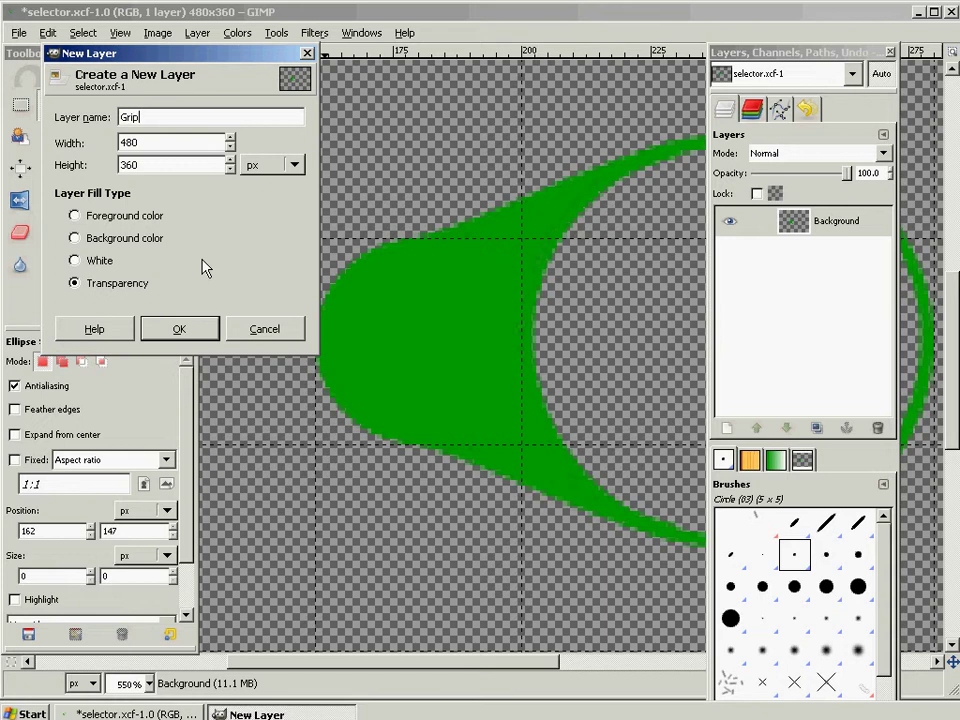
{"action": "key", "text": "Return"}
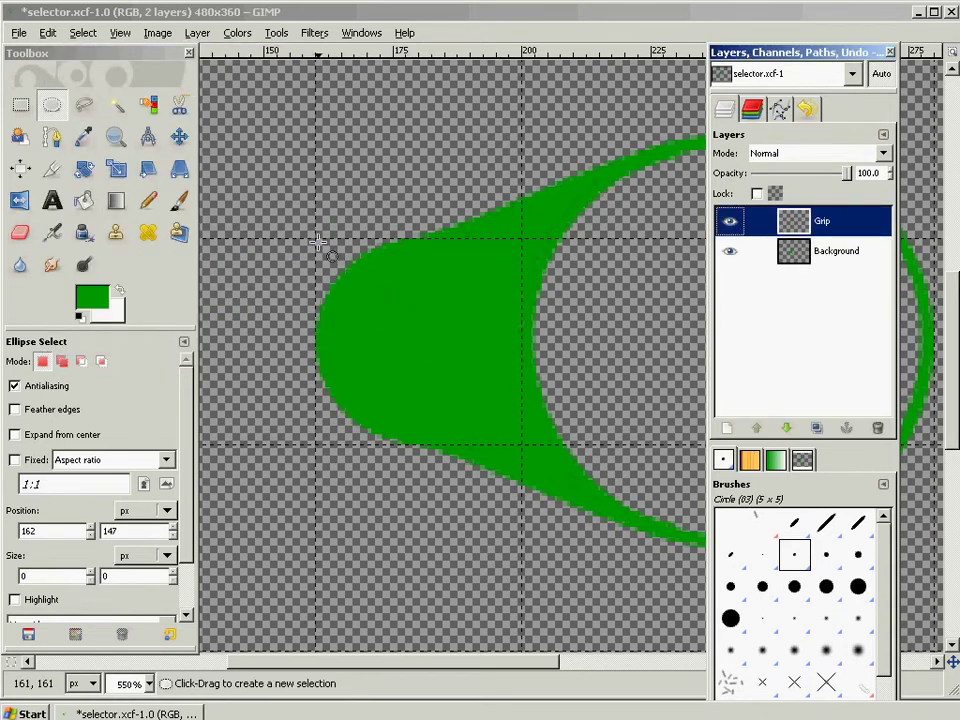
Make a 30×30 px circular selection and move it over the dot's round end at 165,165
{"action": "left_click_drag", "start_coordinate": [314, 240], "coordinate": [521, 444]}
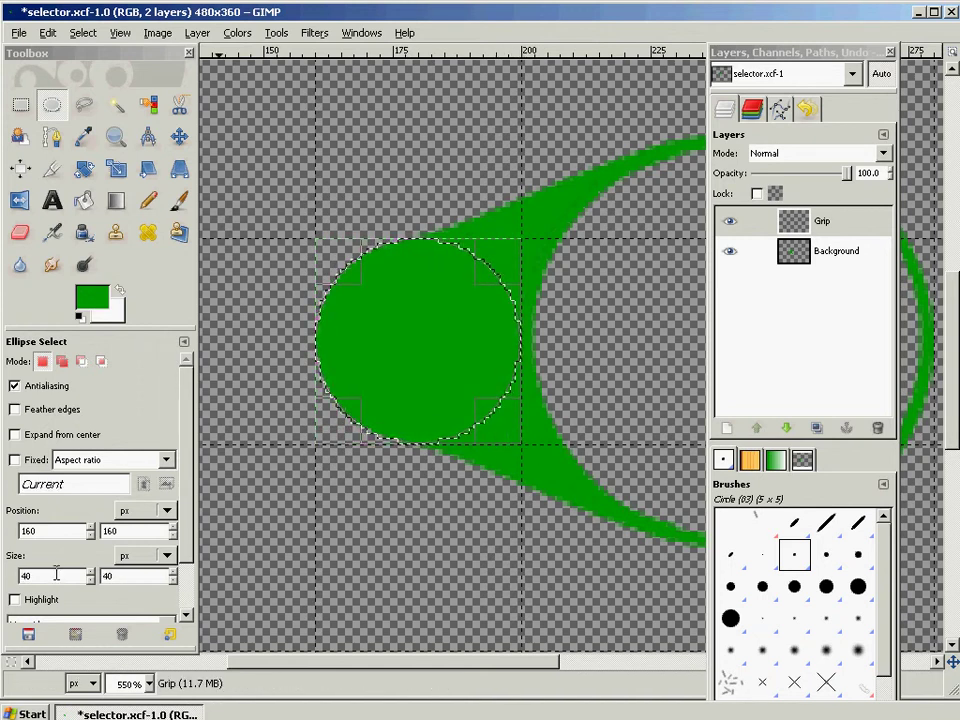
{"action": "left_click_drag", "start_coordinate": [56, 575], "coordinate": [26, 575]}
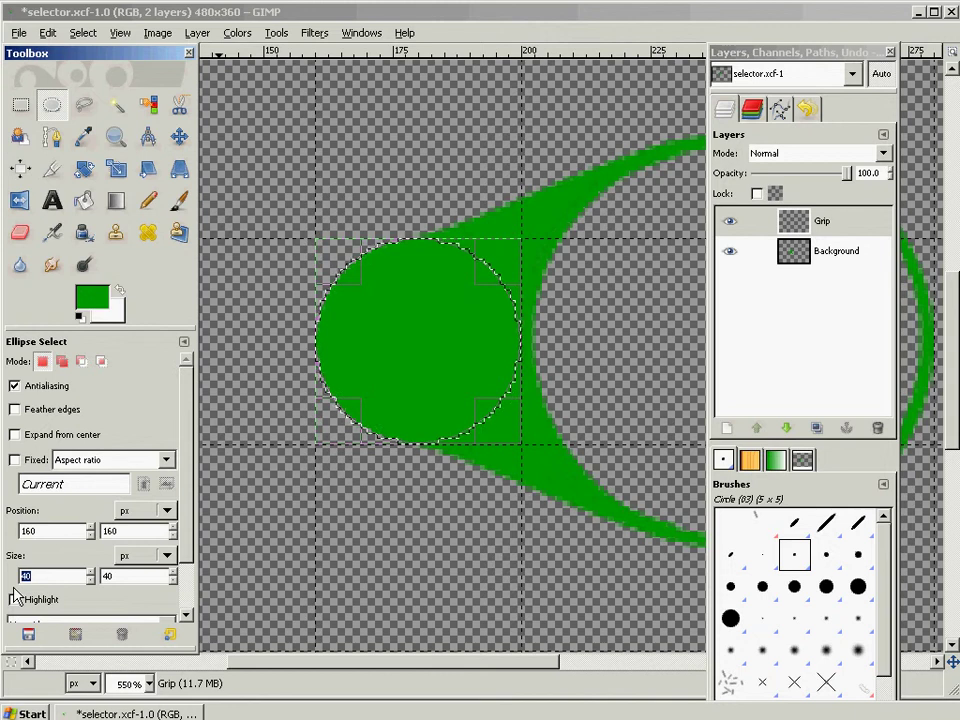
{"action": "type", "text": "30"}
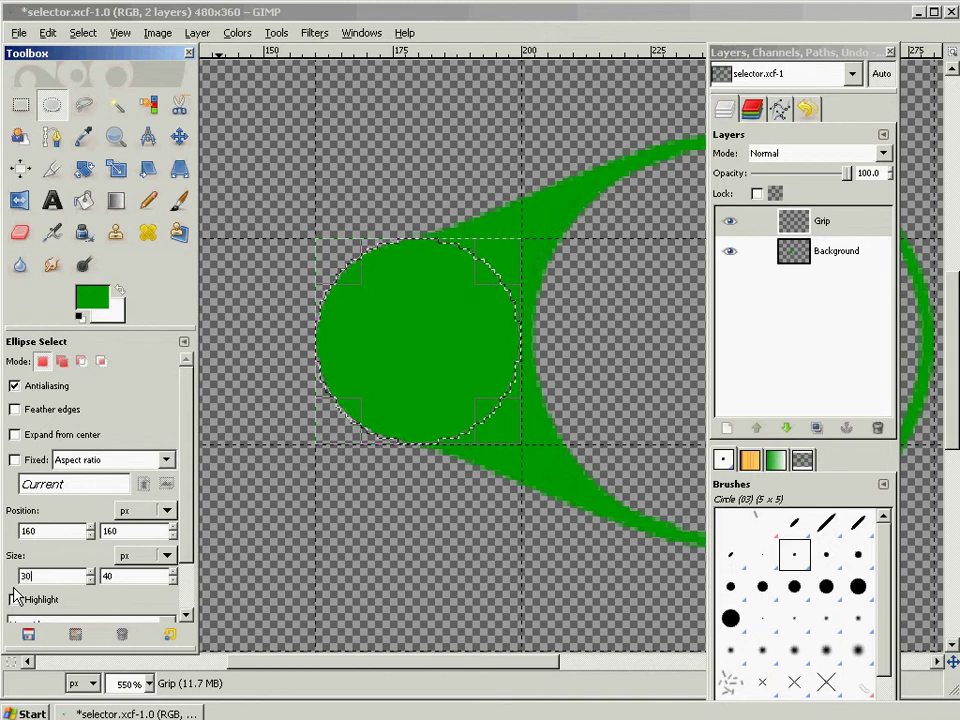
{"action": "key", "text": "Return"}
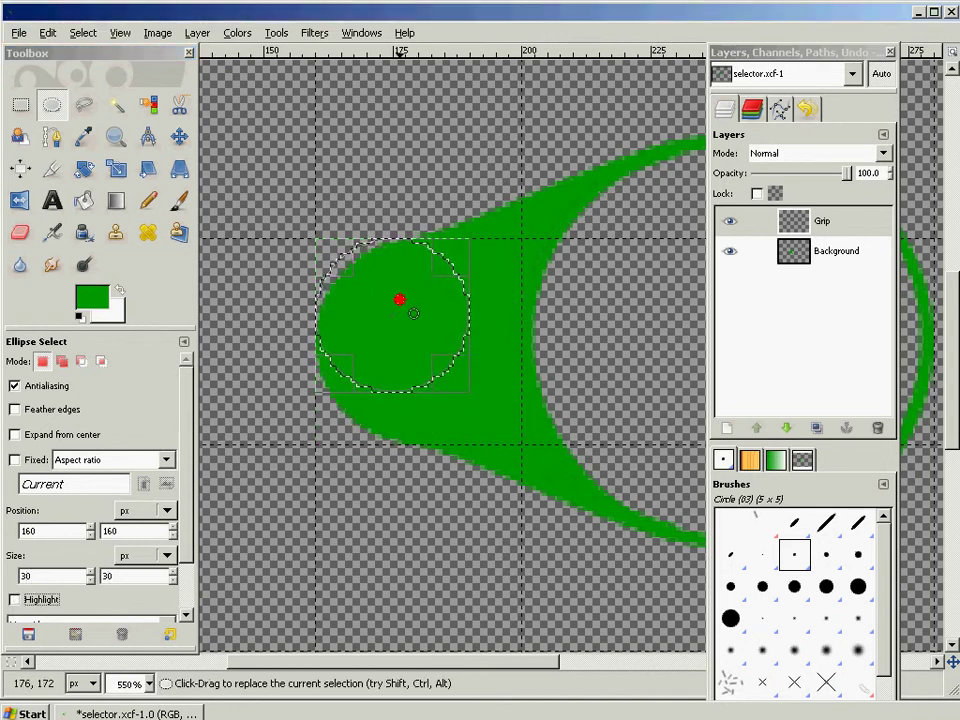
{"action": "left_click_drag", "start_coordinate": [399, 296], "coordinate": [422, 326]}
Fill the circular selection with a darker green, 006000
{"action": "left_click", "coordinate": [92, 297]}
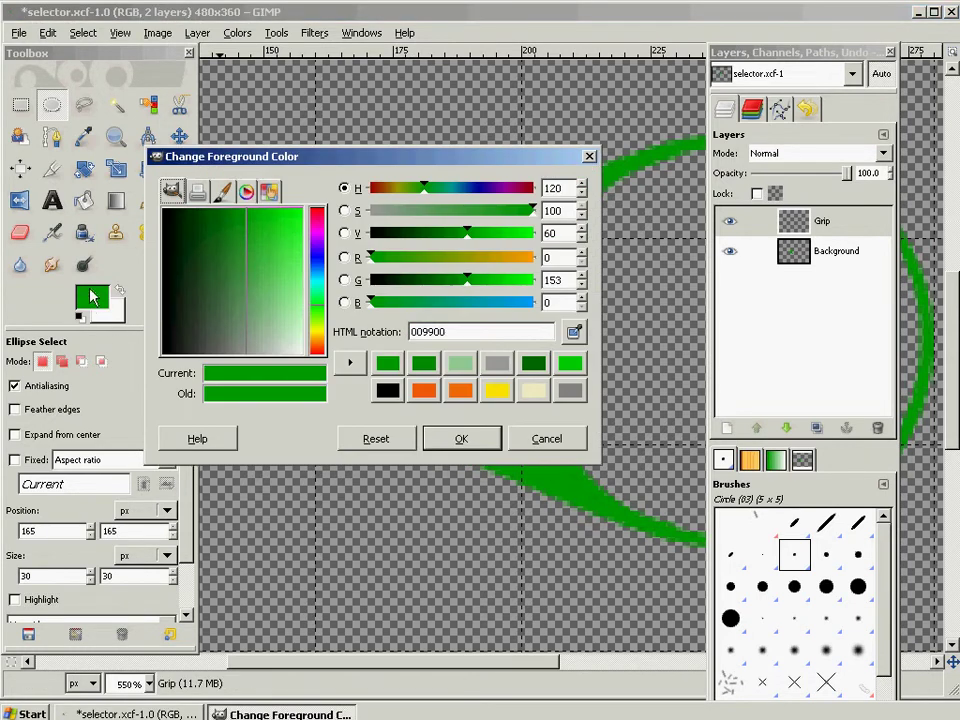
{"action": "left_click_drag", "start_coordinate": [470, 240], "coordinate": [432, 240]}
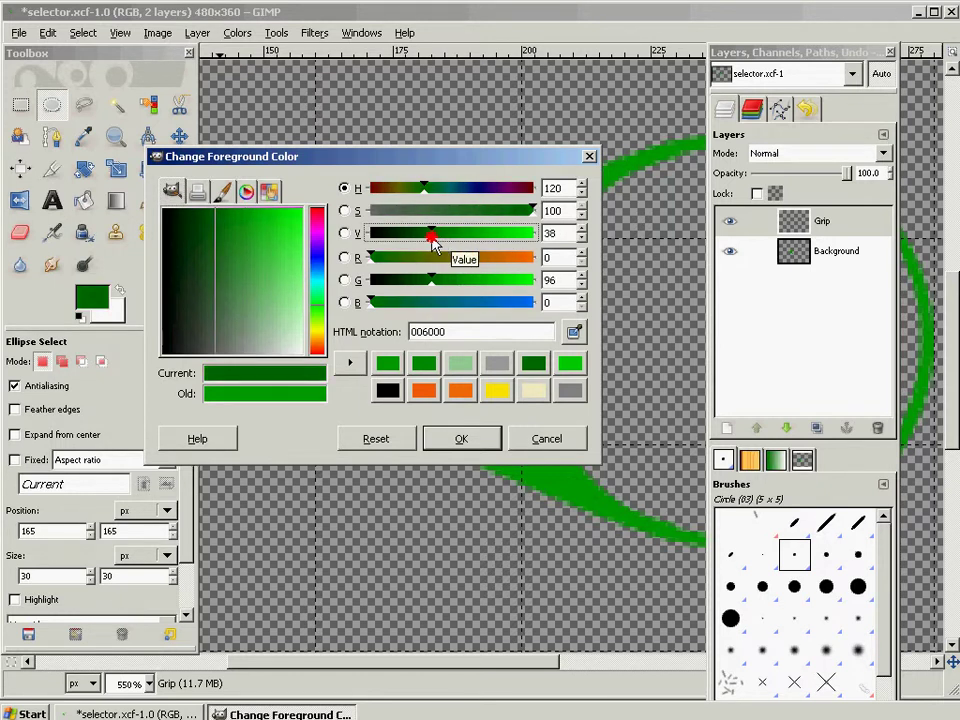
{"action": "left_click", "coordinate": [438, 440]}
{"action": "left_click", "coordinate": [84, 200]}
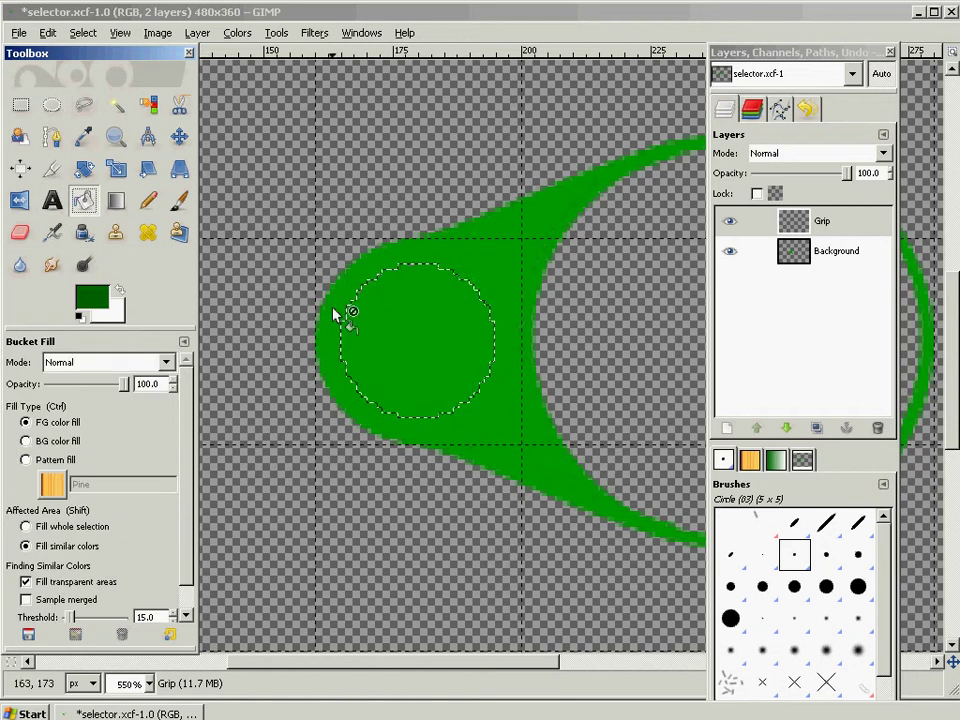
{"action": "left_click", "coordinate": [403, 316]}
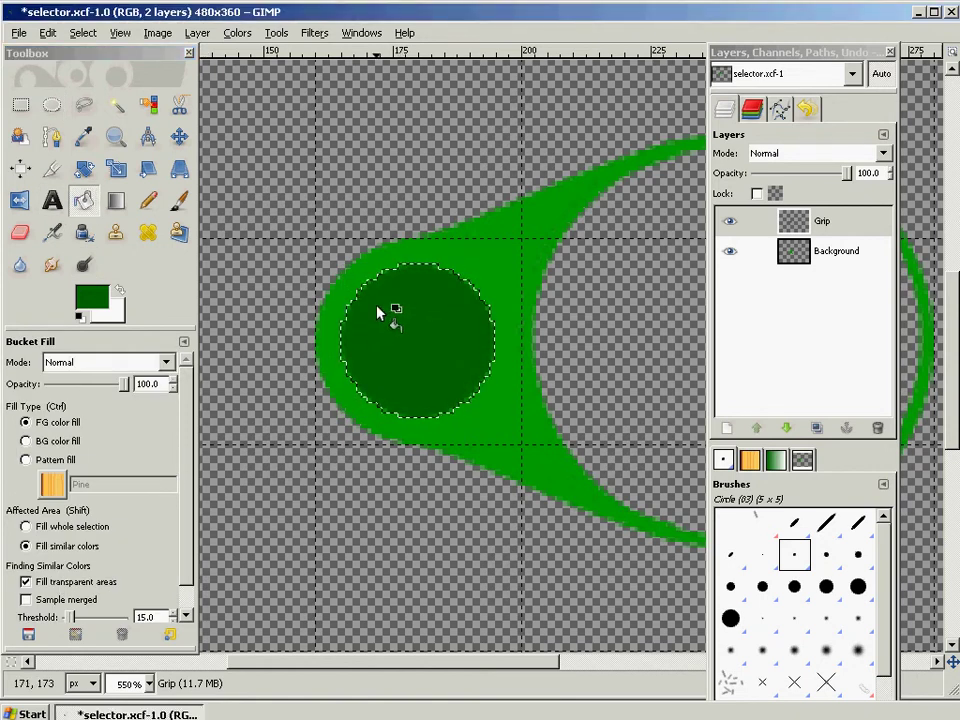
Deselect and merge the Grip layer down into the Background layer
{"action": "left_click", "coordinate": [53, 104]}
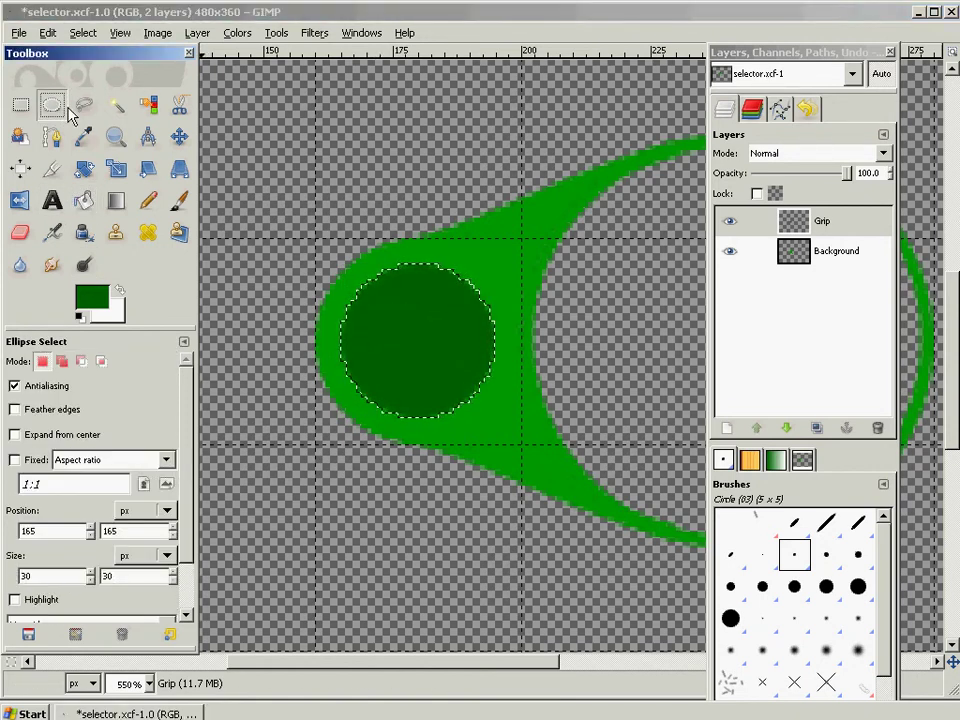
{"action": "left_click", "coordinate": [292, 182]}
{"action": "right_click", "coordinate": [824, 226]}
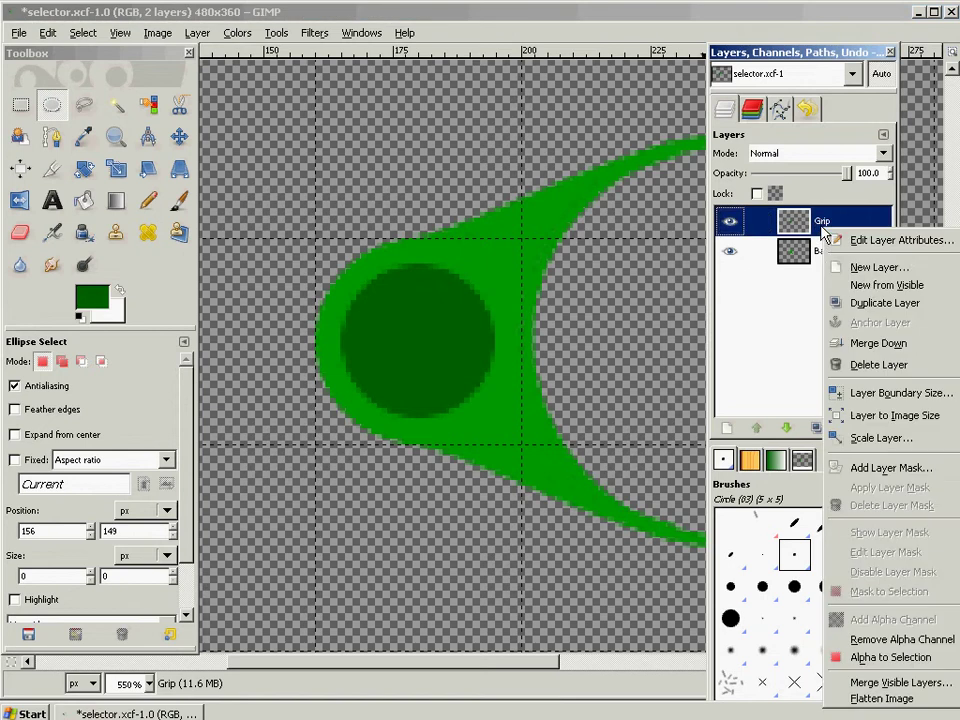
{"action": "left_click", "coordinate": [867, 345]}
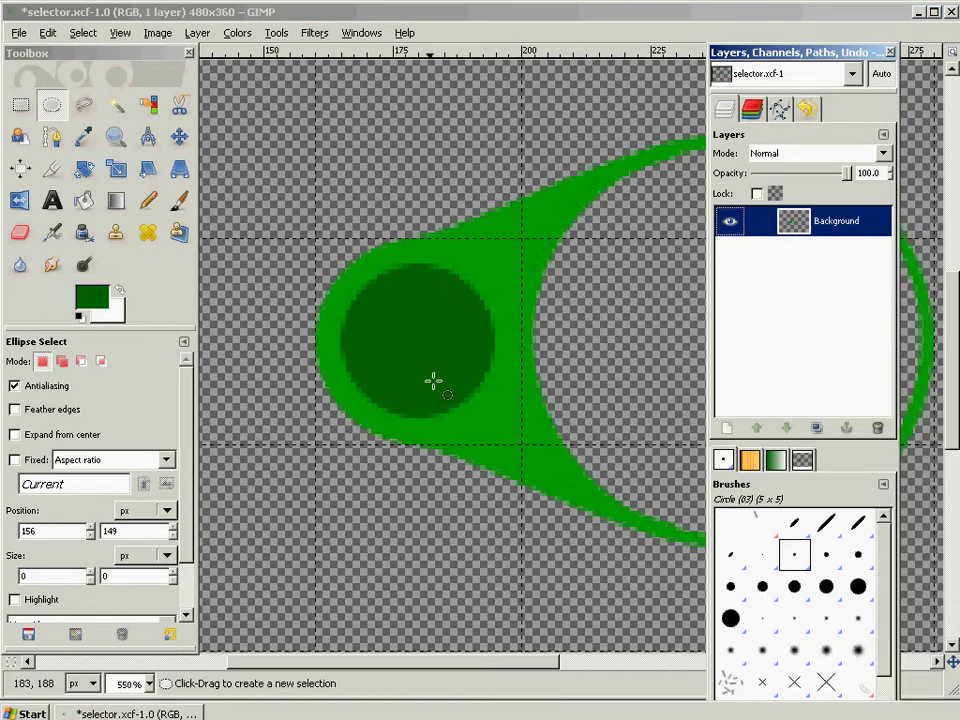
{"action": "left_click", "coordinate": [285, 34]}
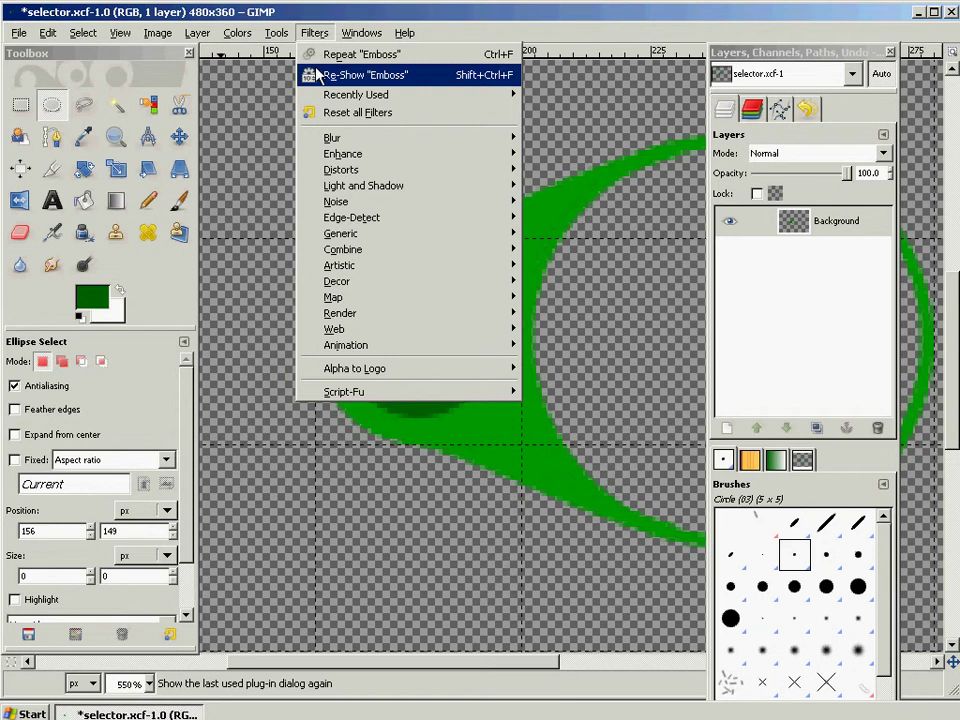
Re-apply Emboss as a bumpmap with depth 7, elevation 52.94 and azimuth 37.06
{"action": "left_click", "coordinate": [330, 74]}
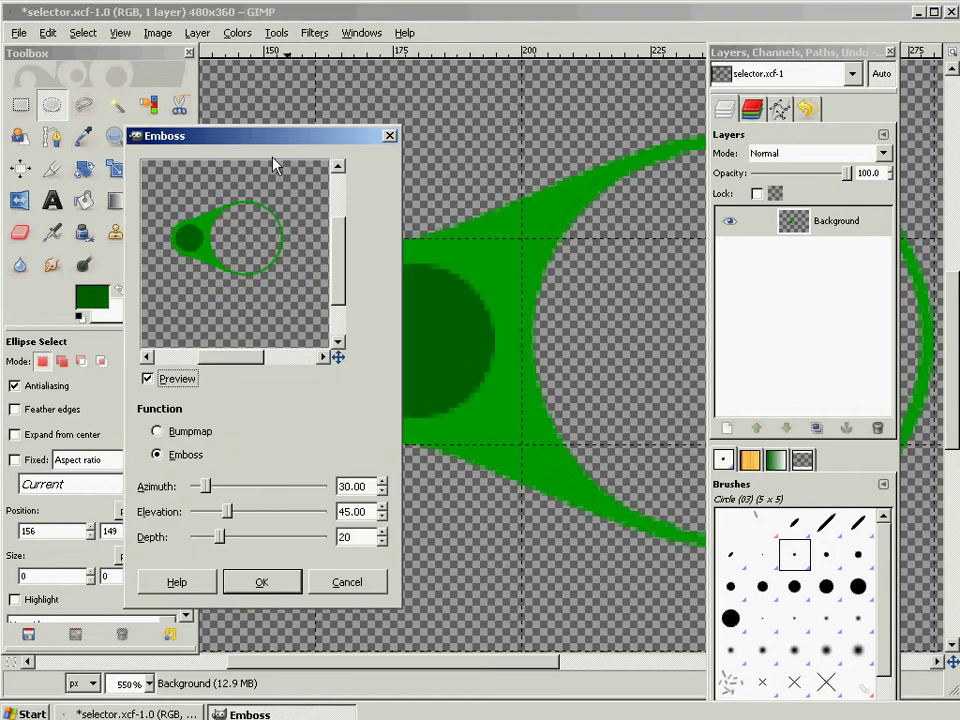
{"action": "left_click", "coordinate": [180, 431]}
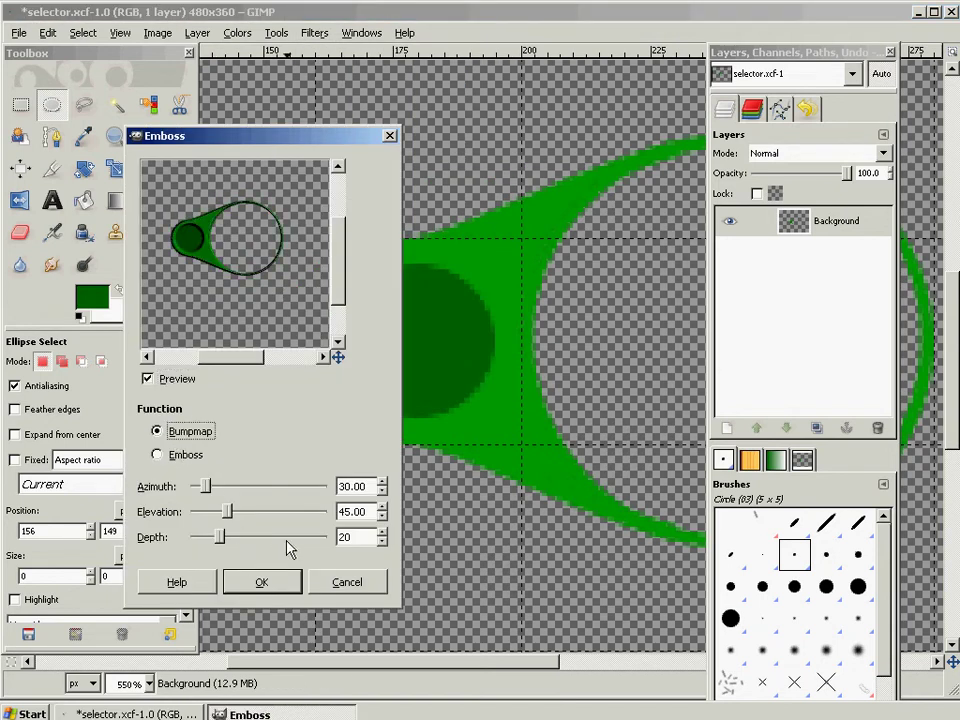
{"action": "left_click_drag", "start_coordinate": [219, 540], "coordinate": [201, 539]}
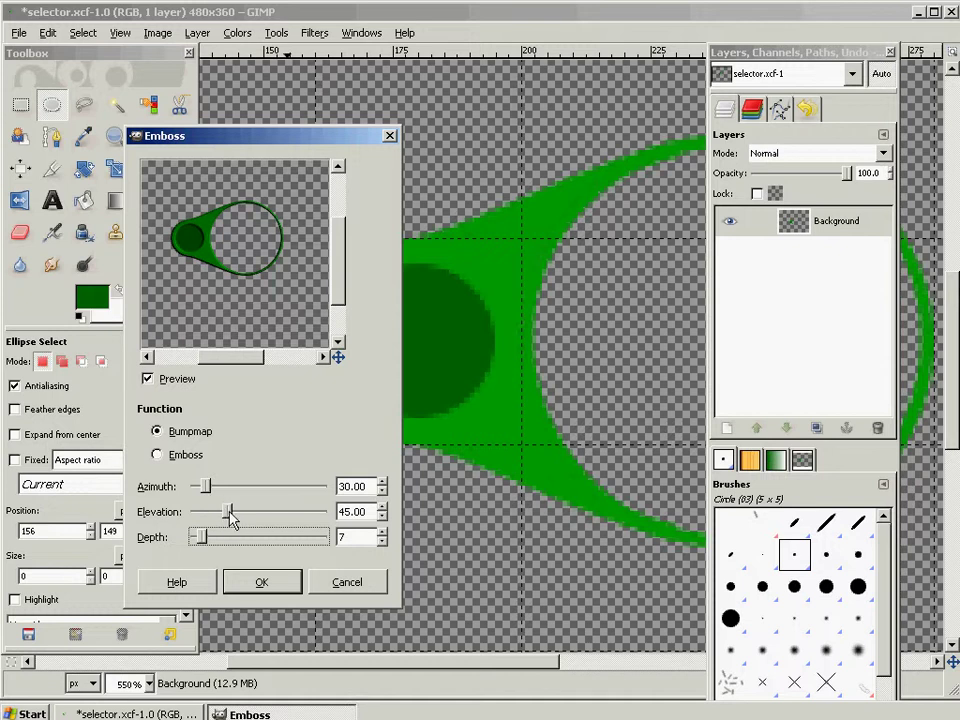
{"action": "left_click_drag", "start_coordinate": [228, 510], "coordinate": [214, 492]}
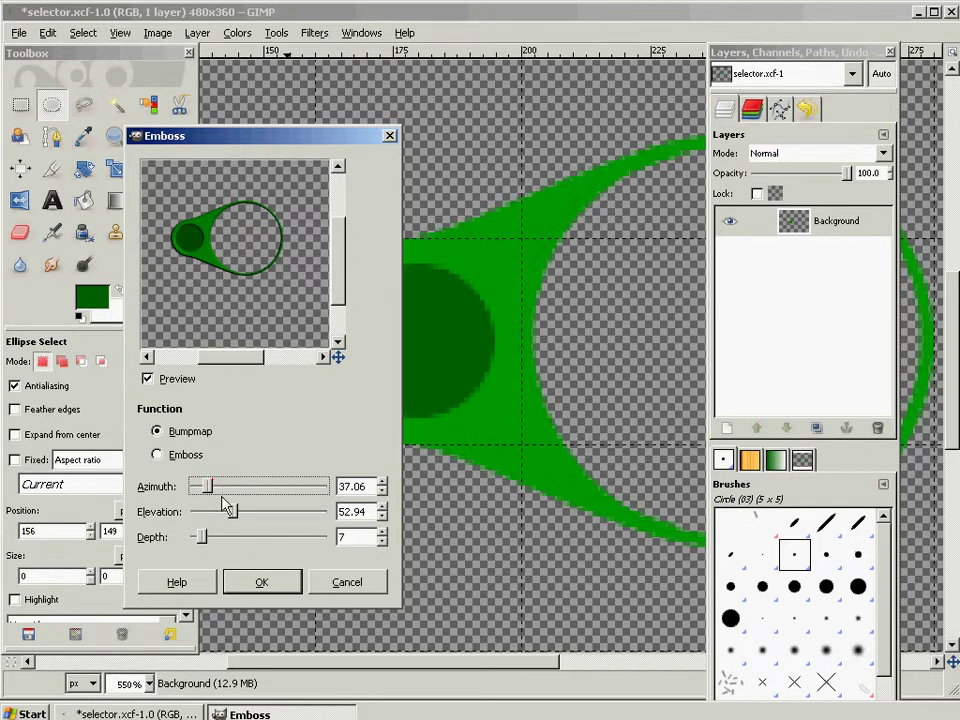
{"action": "left_click", "coordinate": [243, 583]}
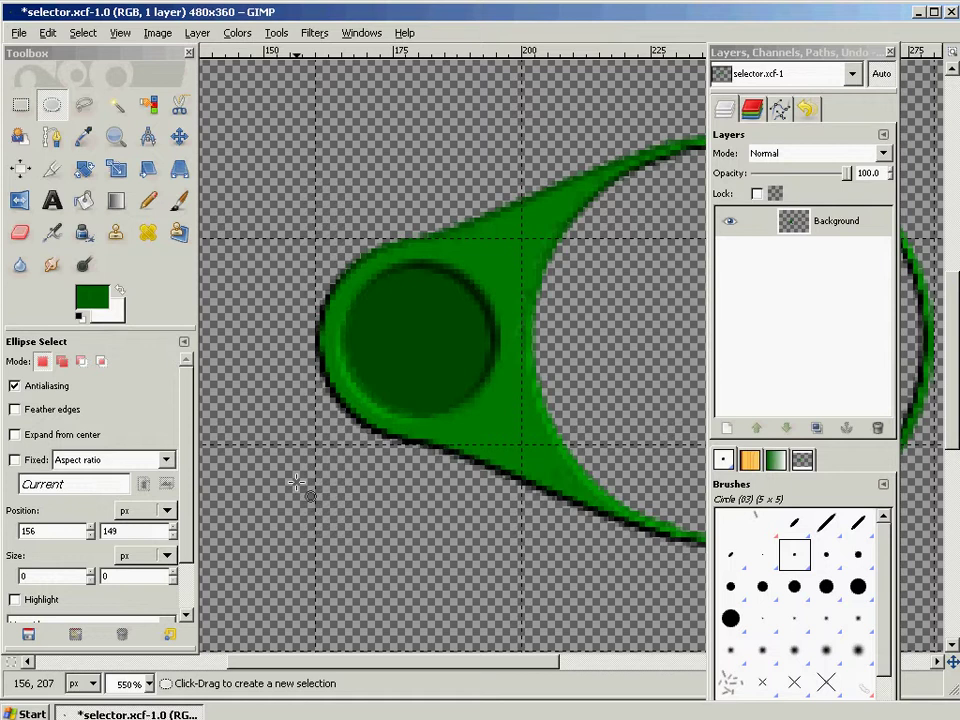
Zoom out, save the embossed graphic as selector.xcf, then deselect
{"action": "scroll", "coordinate": [339, 418], "scroll_direction": "down", "scroll_amount": 5}
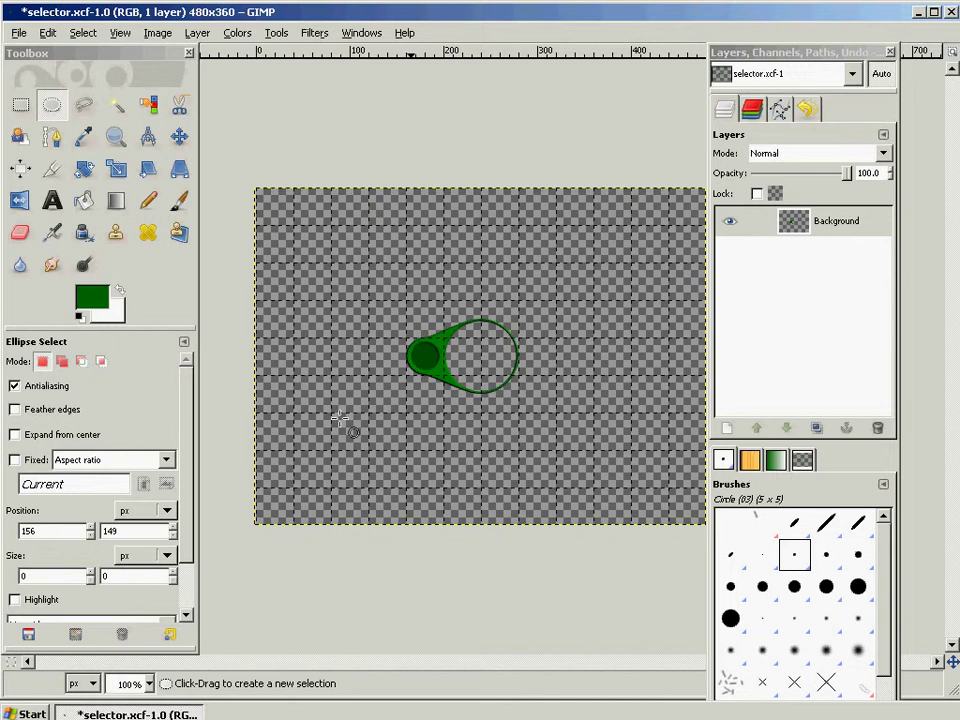
{"action": "left_click", "coordinate": [20, 33]}
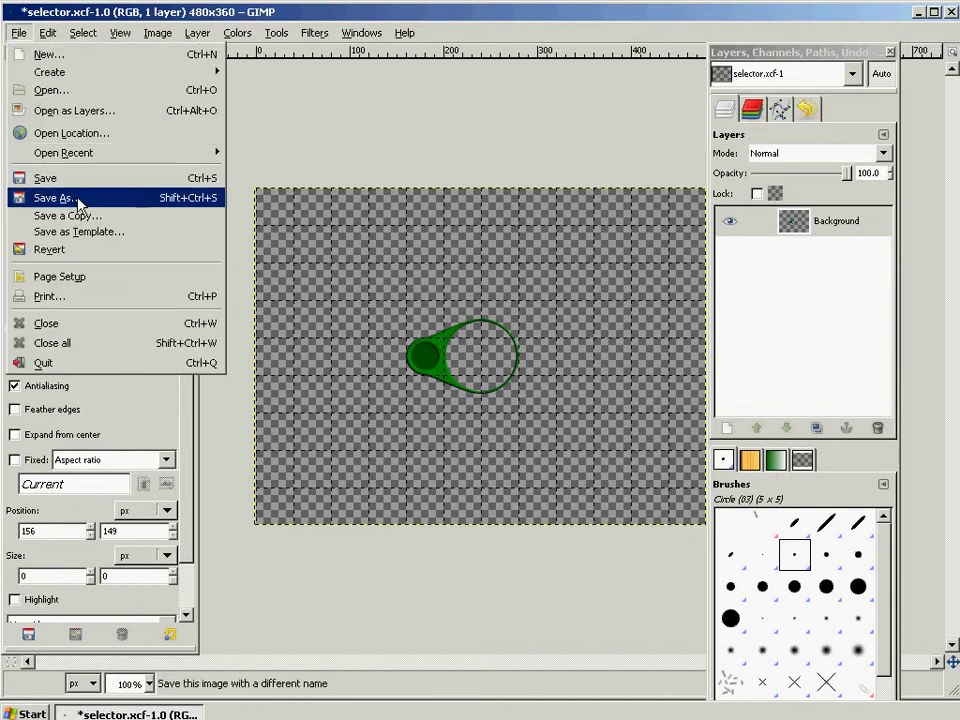
{"action": "left_click", "coordinate": [76, 180]}
{"action": "left_click", "coordinate": [410, 334]}
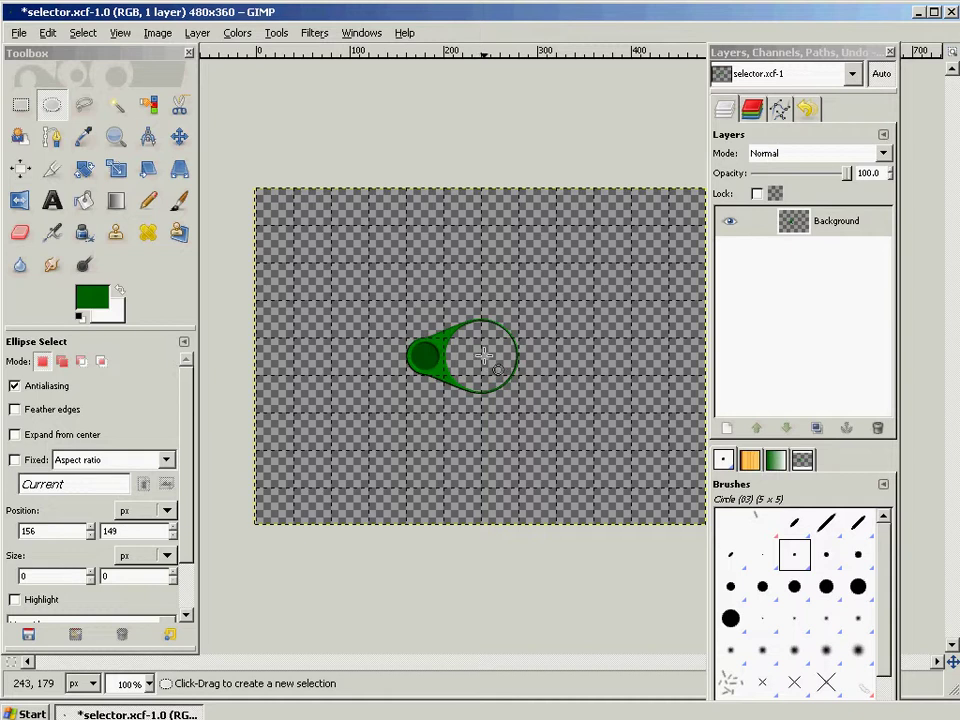
Draw a rectangular selection around the selector graphic and size it 160×160 px
{"action": "left_click", "coordinate": [22, 107]}
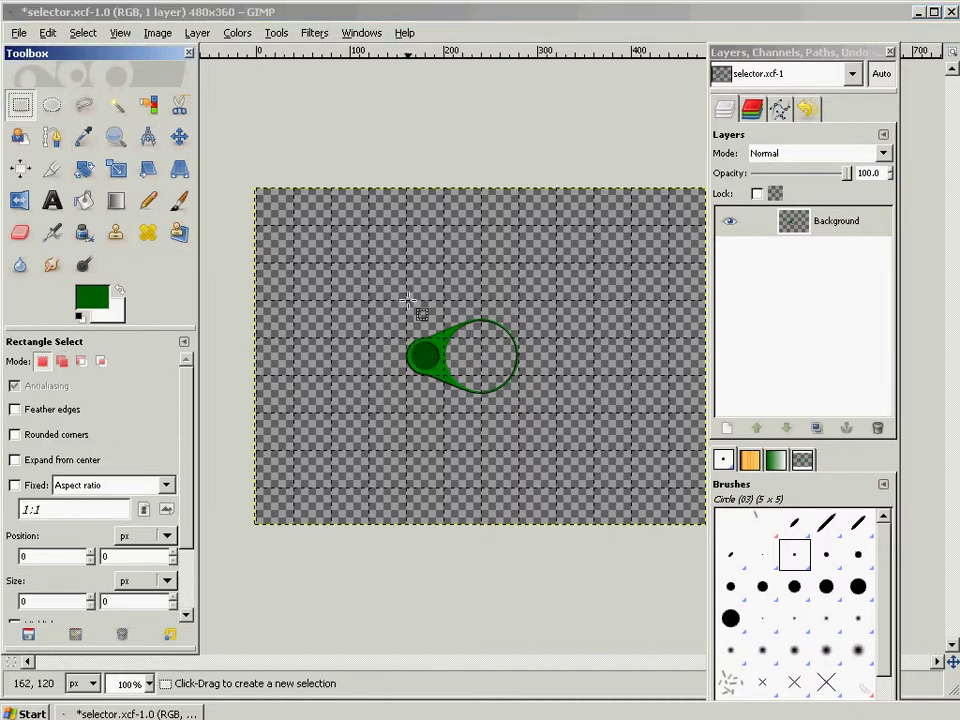
{"action": "left_click_drag", "start_coordinate": [405, 288], "coordinate": [567, 433]}
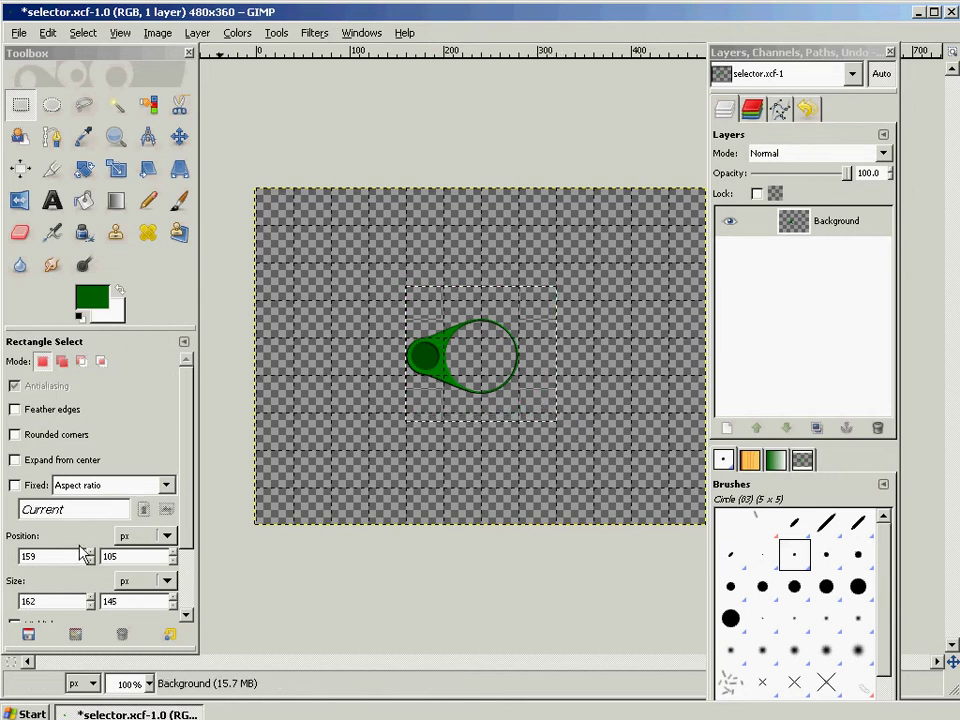
{"action": "double_click", "coordinate": [30, 601]}
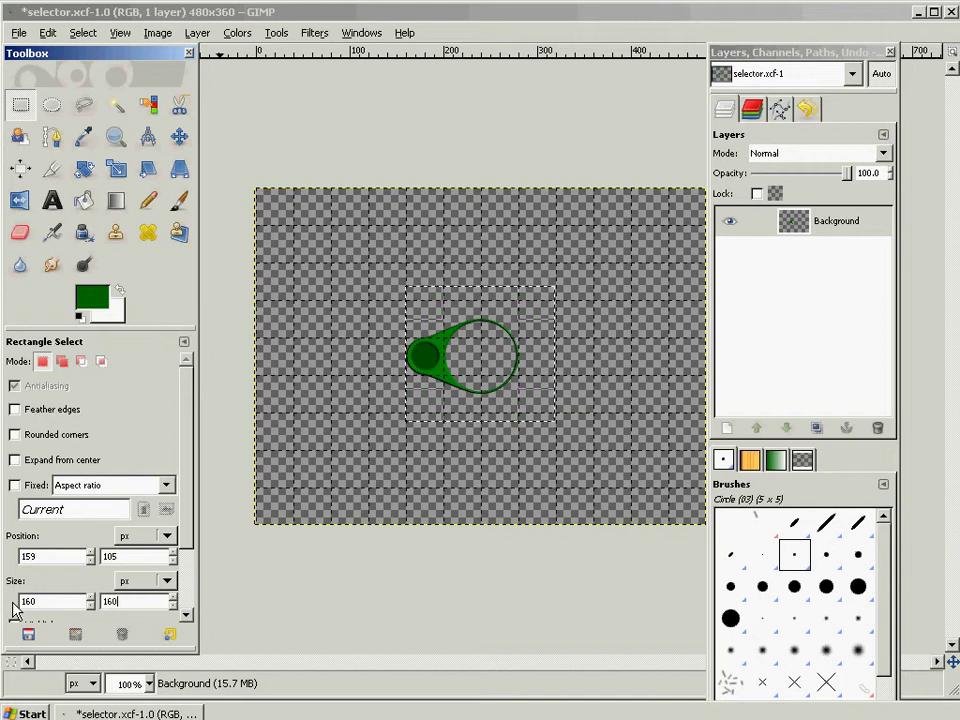
{"action": "key", "text": "Return"}
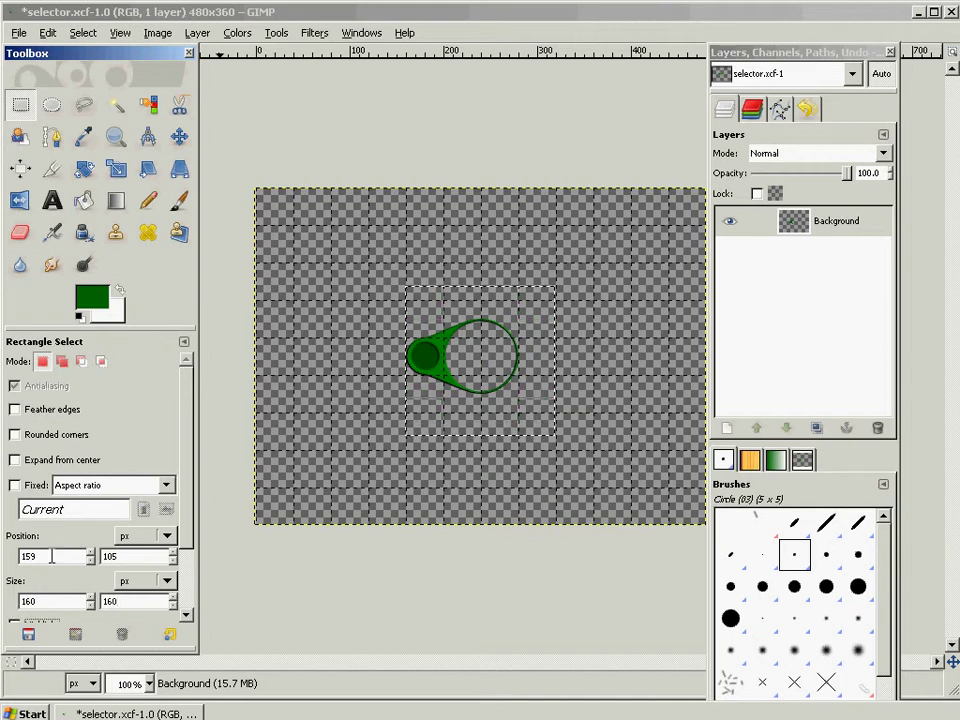
Position the 160×160 selection at X 160, Y 100
{"action": "left_click_drag", "start_coordinate": [52, 556], "coordinate": [19, 556]}
{"action": "type", "text": "160"}
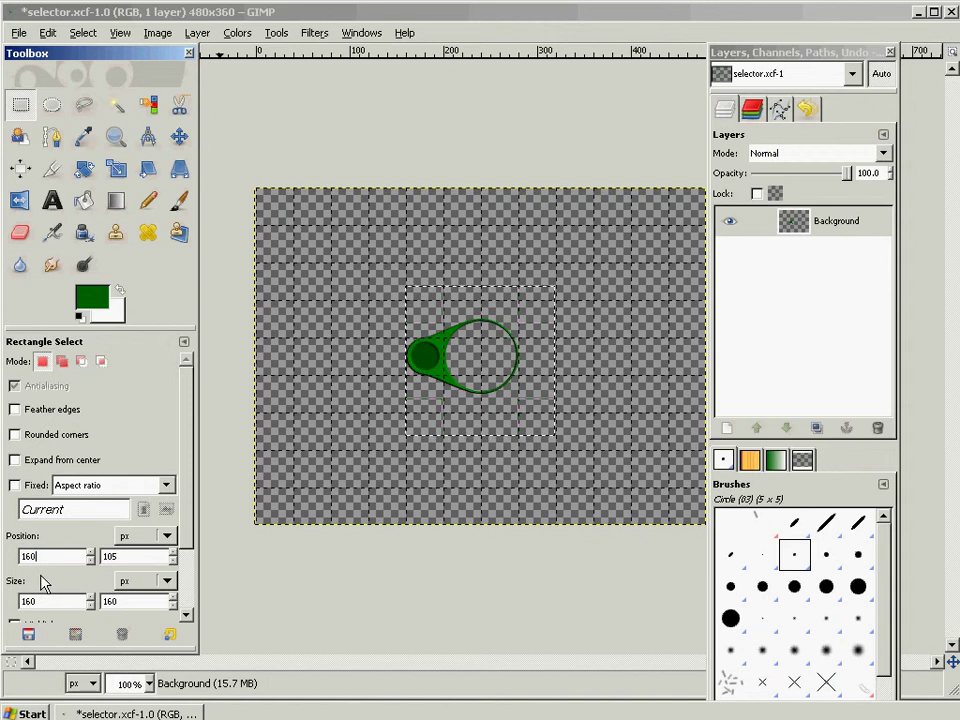
{"action": "key", "text": "Tab"}
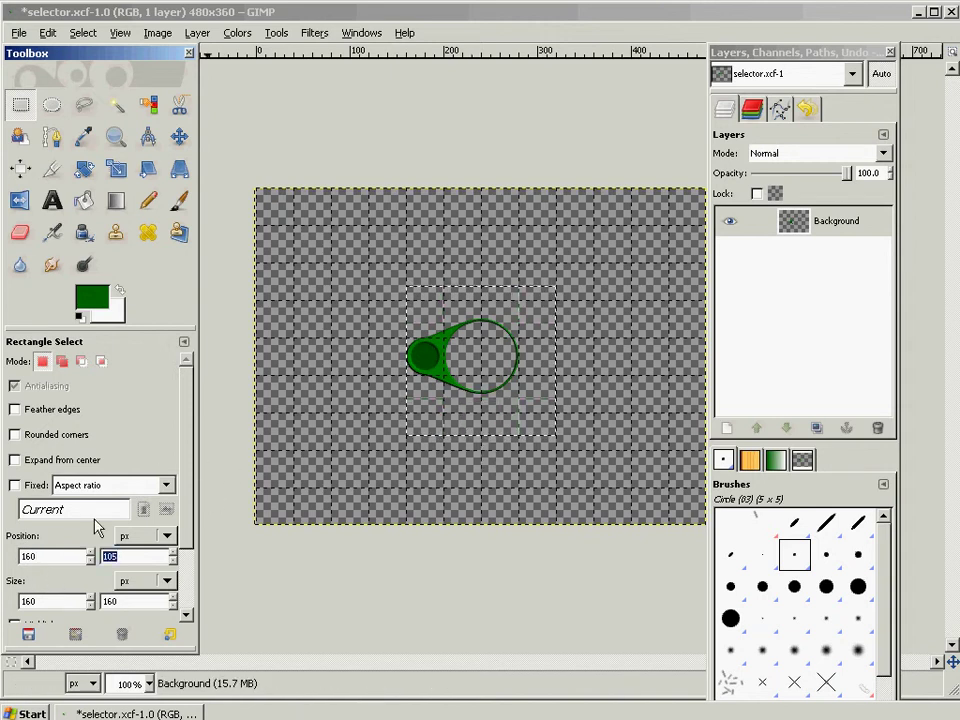
{"action": "type", "text": "100"}
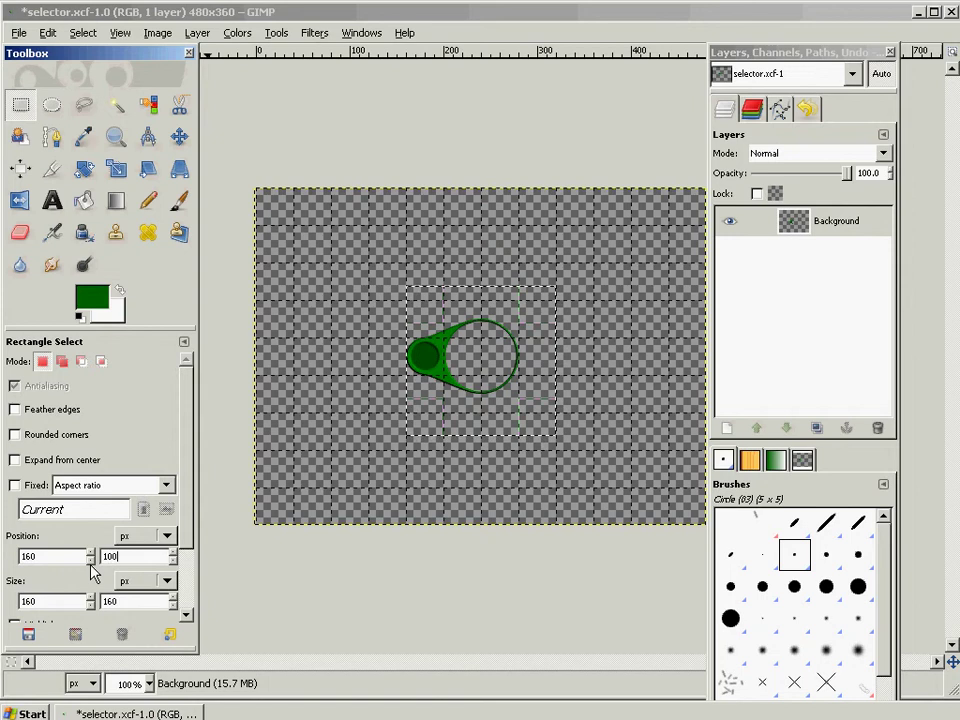
{"action": "key", "text": "Tab"}
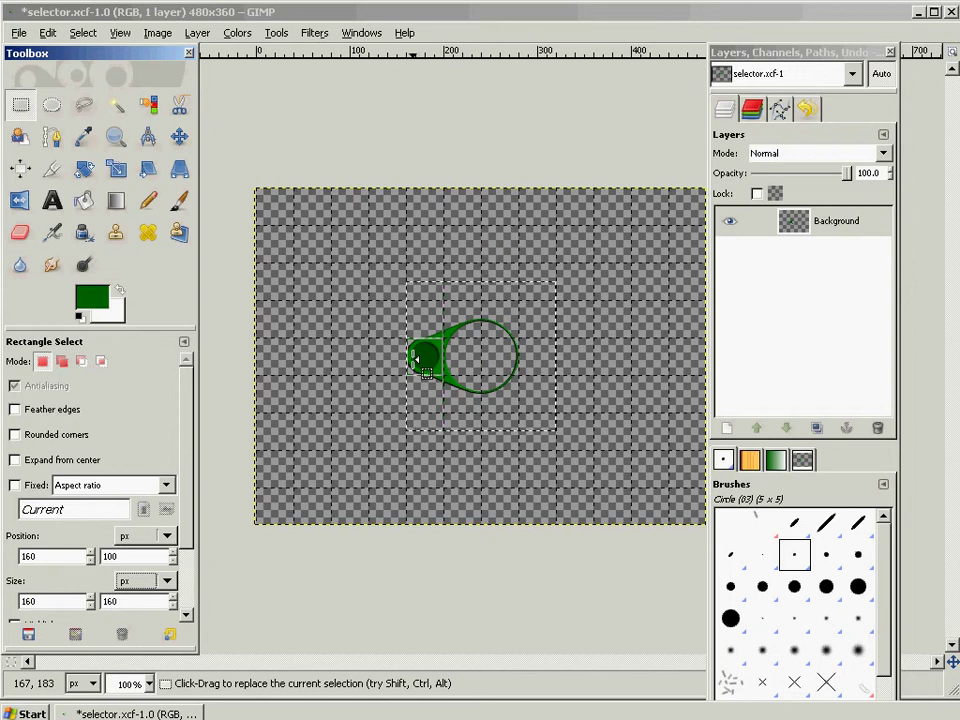
Crop the image to the 160×160 selection and save it
{"action": "left_click", "coordinate": [160, 34]}
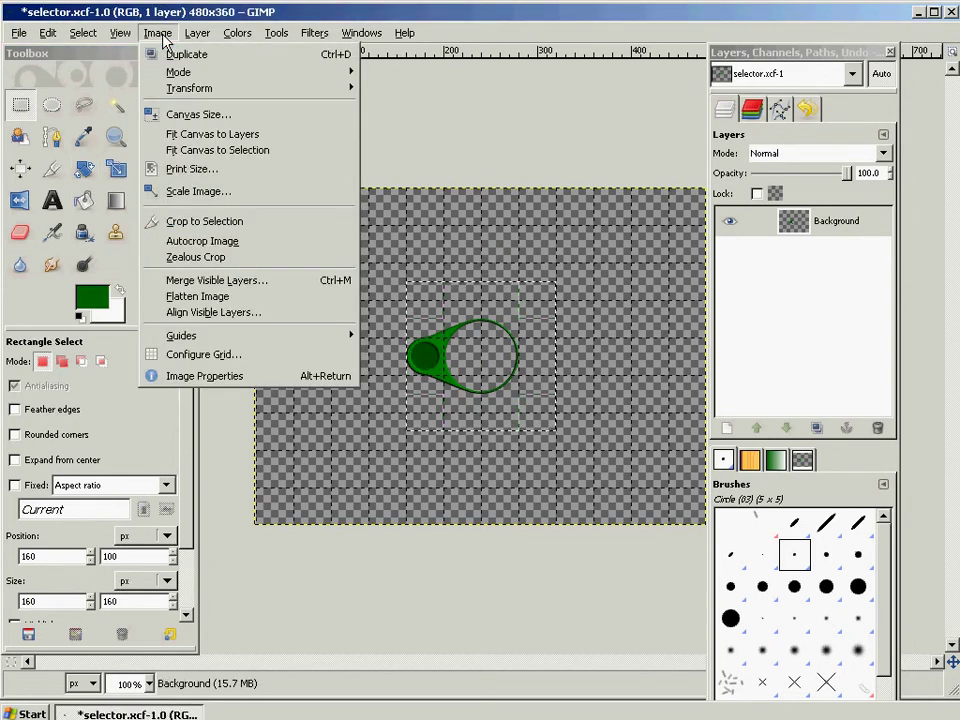
{"action": "left_click", "coordinate": [222, 222]}
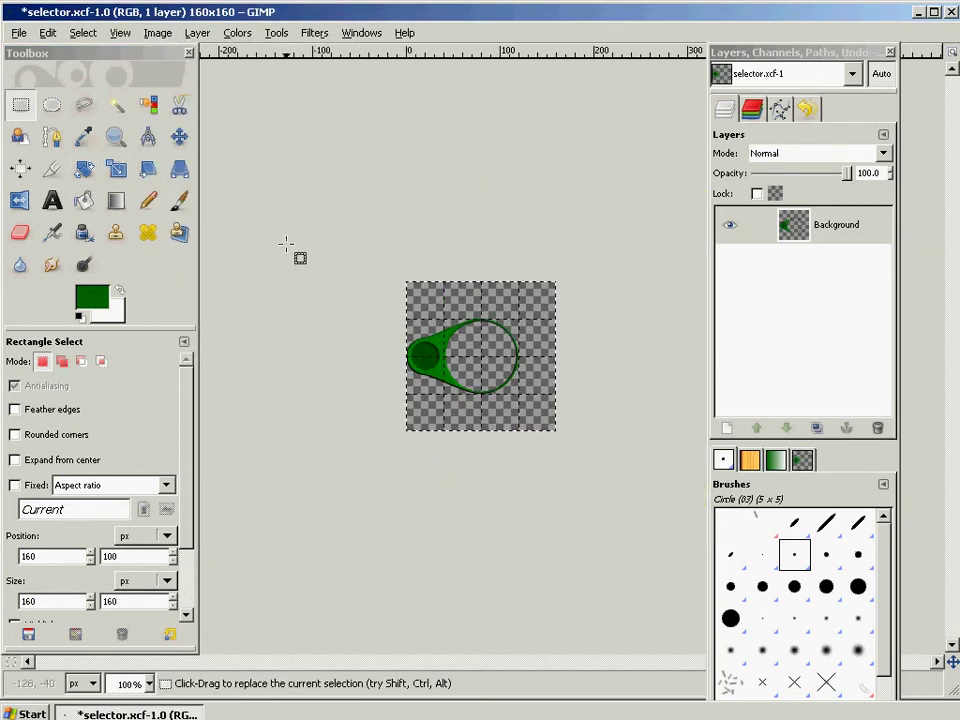
{"action": "left_click", "coordinate": [20, 33]}
{"action": "left_click", "coordinate": [36, 180]}
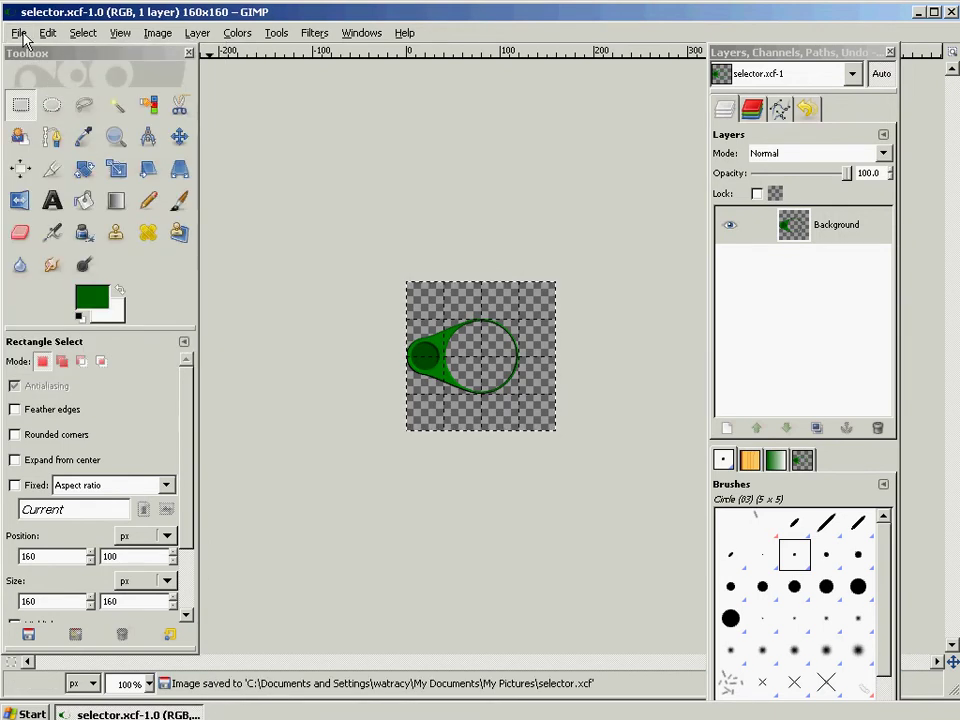
Merge the visible layers into one
{"action": "left_click", "coordinate": [24, 37]}
{"action": "mouse_move", "coordinate": [118, 36]}
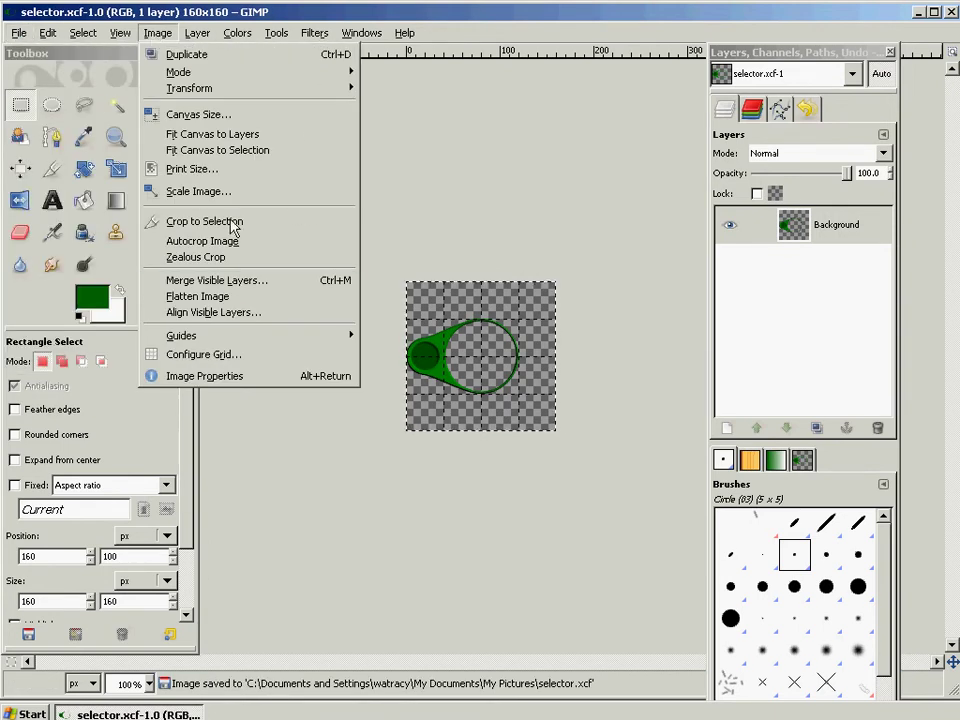
{"action": "left_click", "coordinate": [225, 281]}
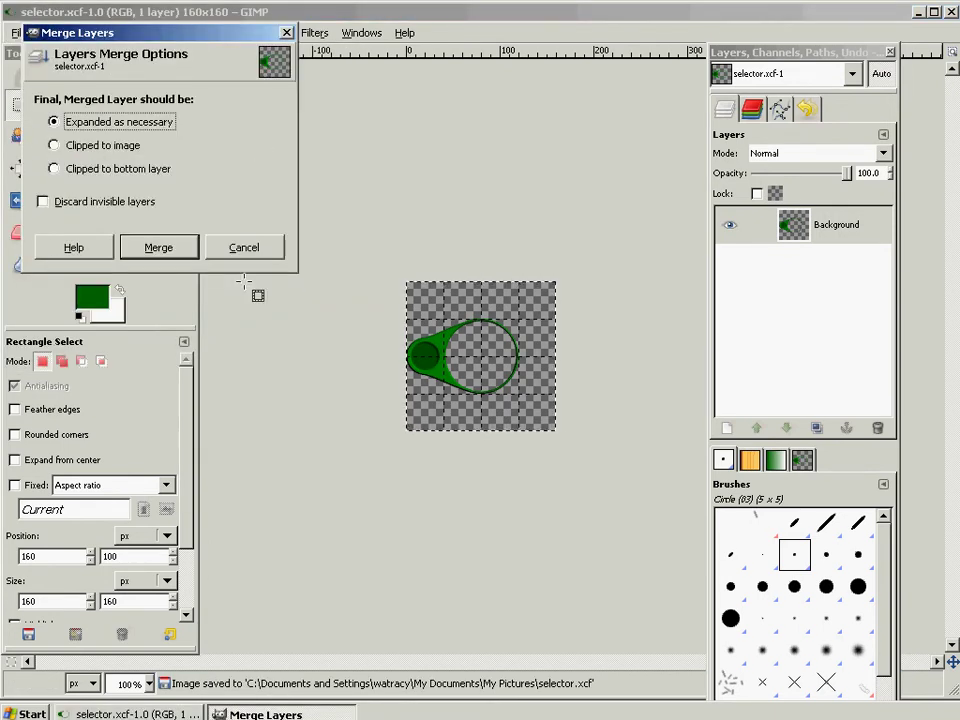
{"action": "left_click", "coordinate": [158, 248]}
Save the image as selector.png in PNG format, accepting the default PNG options
{"action": "left_click", "coordinate": [22, 33]}
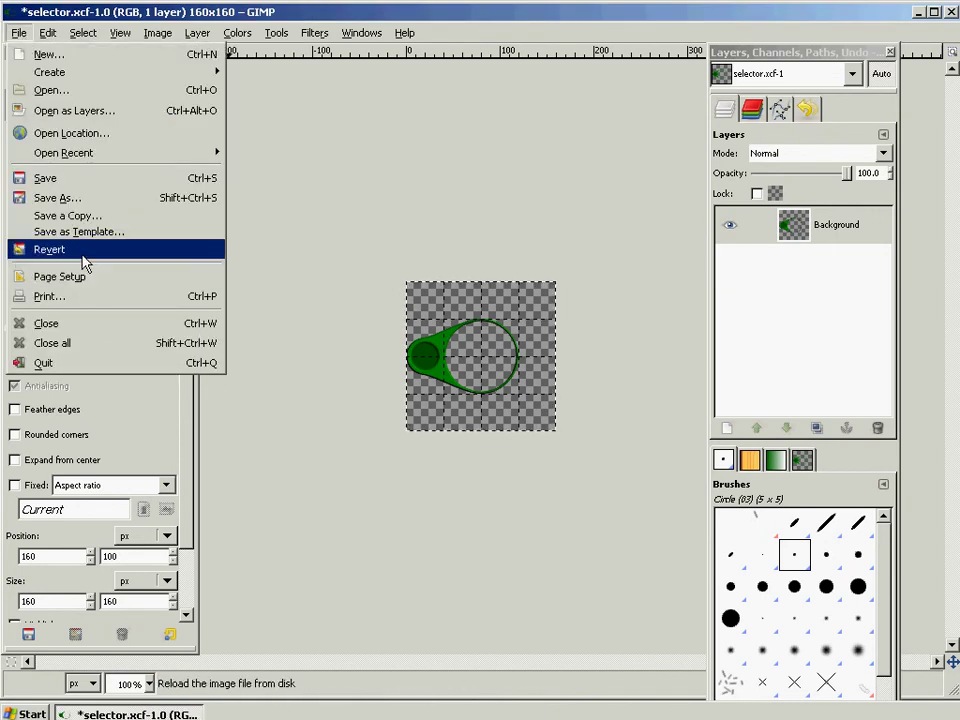
{"action": "left_click", "coordinate": [60, 198]}
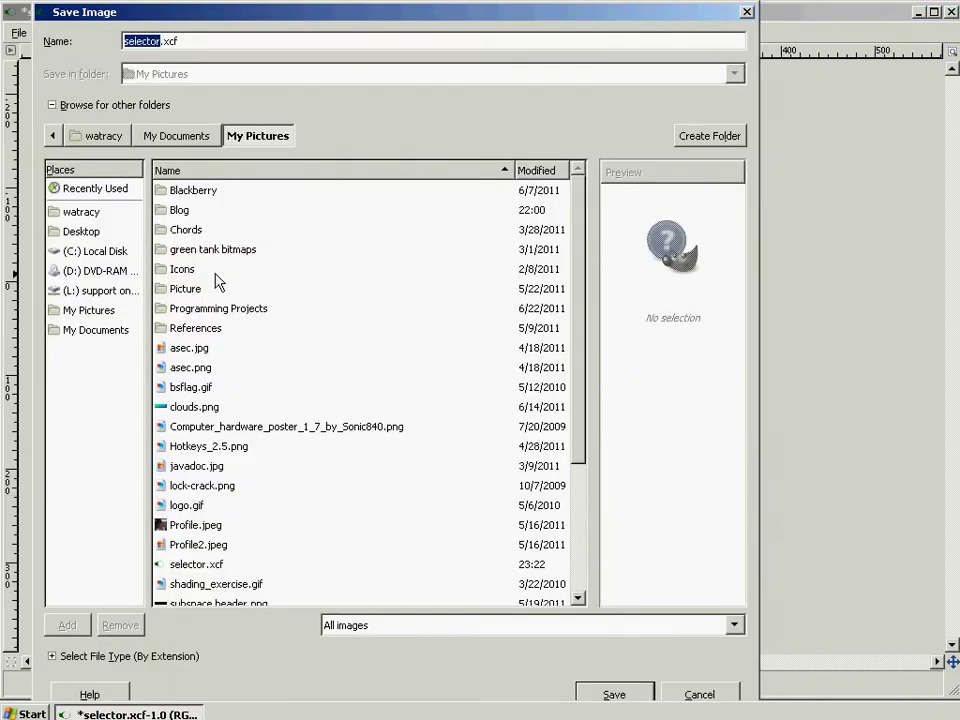
{"action": "left_click", "coordinate": [52, 656]}
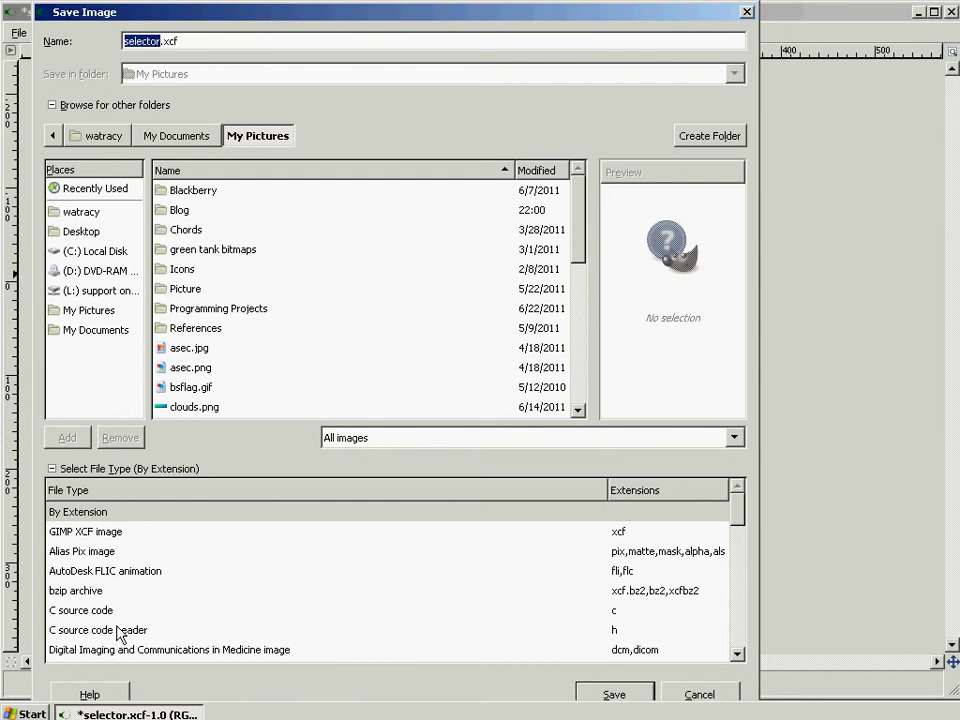
{"action": "scroll", "coordinate": [118, 633], "scroll_direction": "down", "scroll_amount": 10}
{"action": "left_click", "coordinate": [85, 592]}
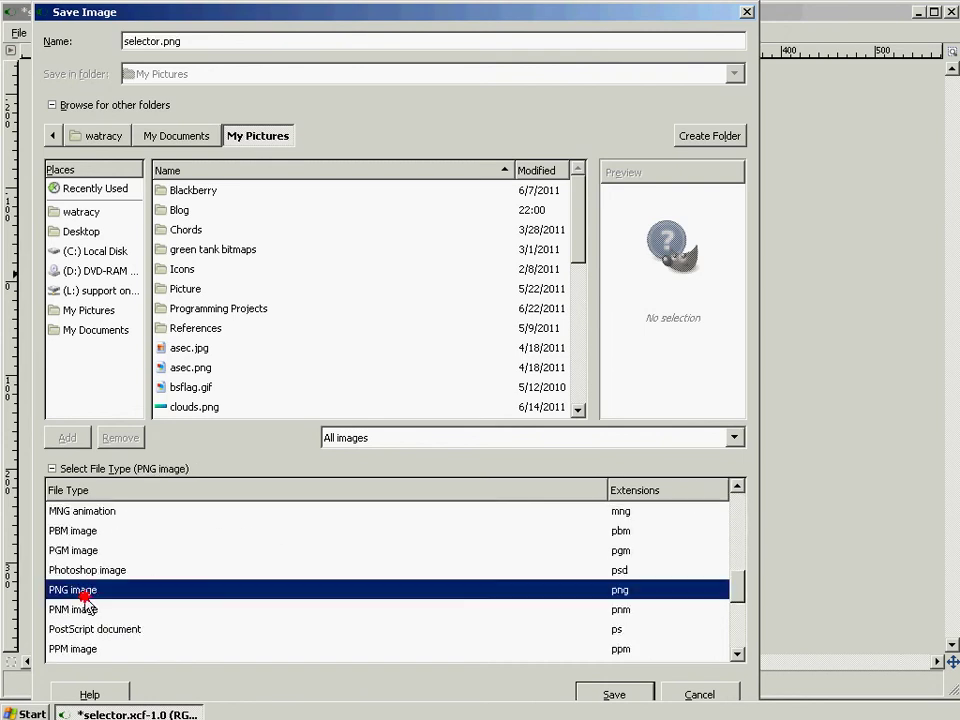
{"action": "left_click", "coordinate": [630, 699]}
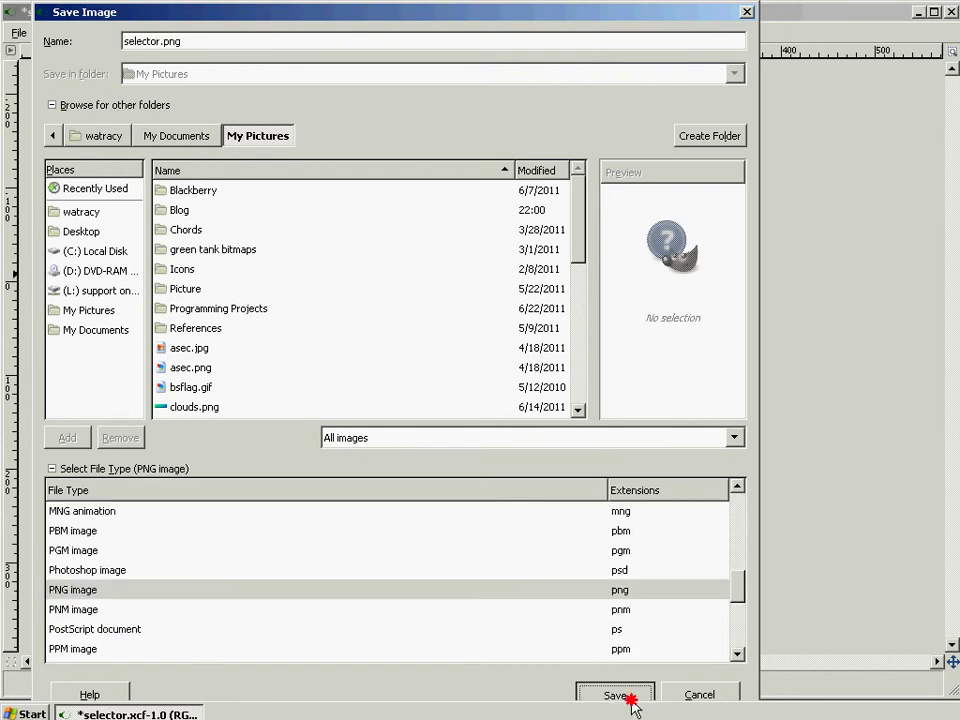
{"action": "left_click", "coordinate": [215, 400]}
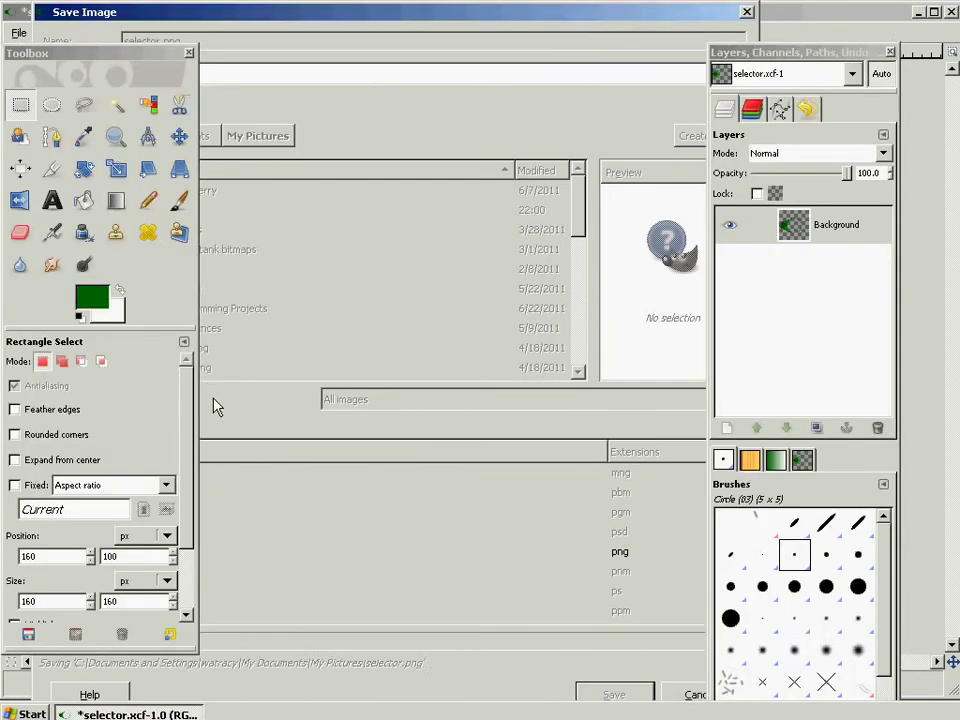